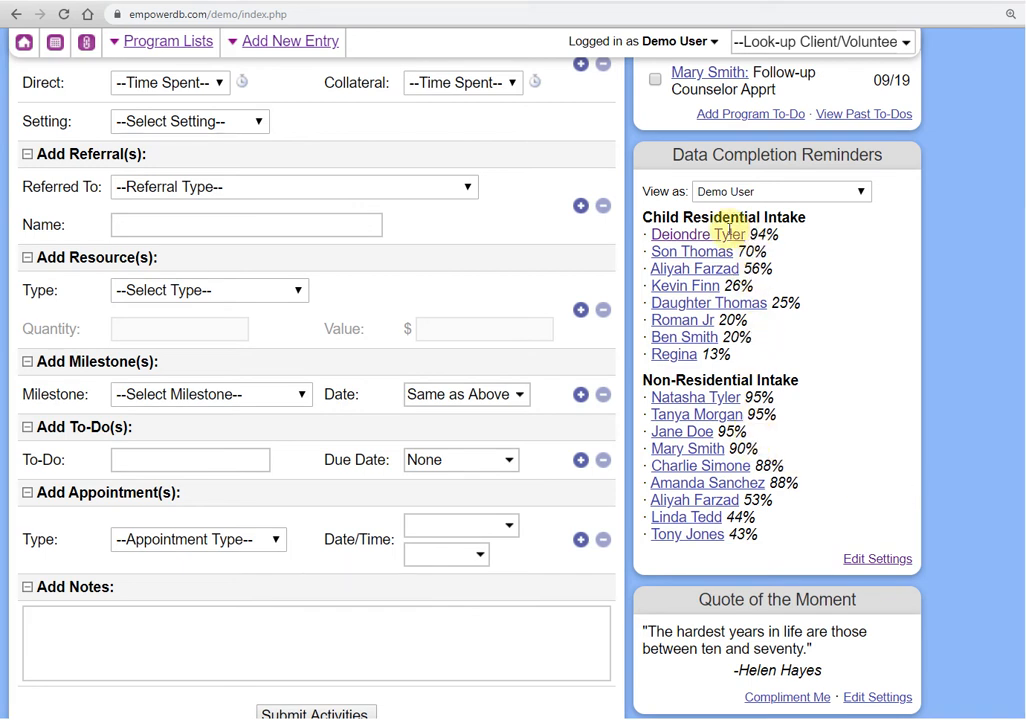
# Review the Data Completion Reminders and Date Reminders on the homepage, and open the Data Completion Reminders settings.
pyautogui.moveTo(646, 217); pyautogui.dragTo(737, 597)
pyautogui.click(815, 600)
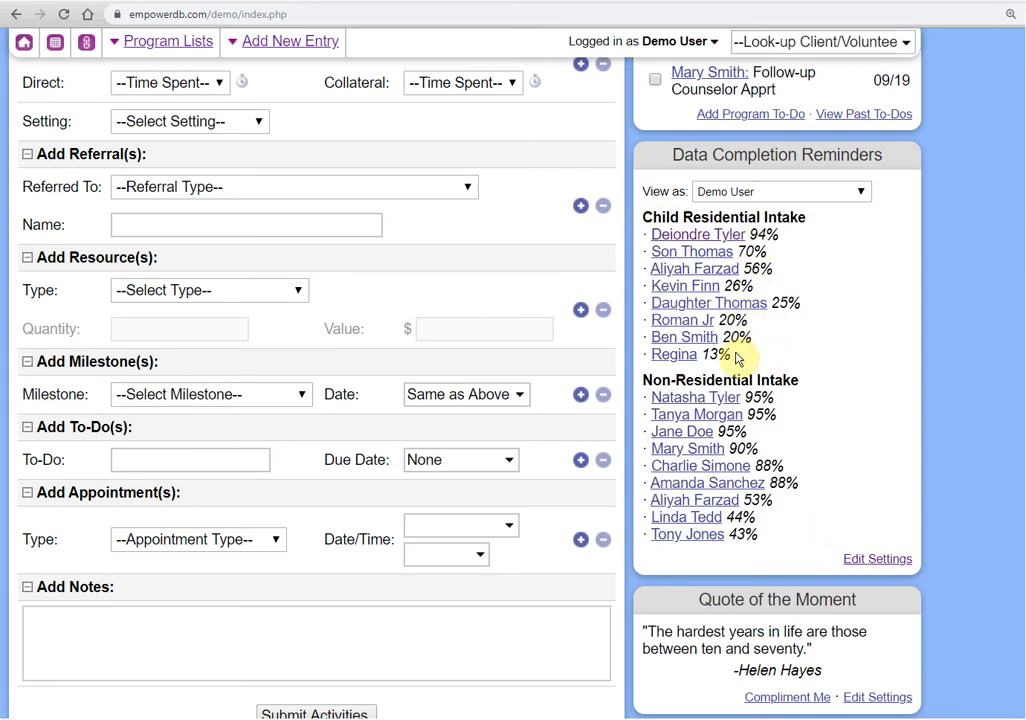
pyautogui.scroll(-1, 748, 340)
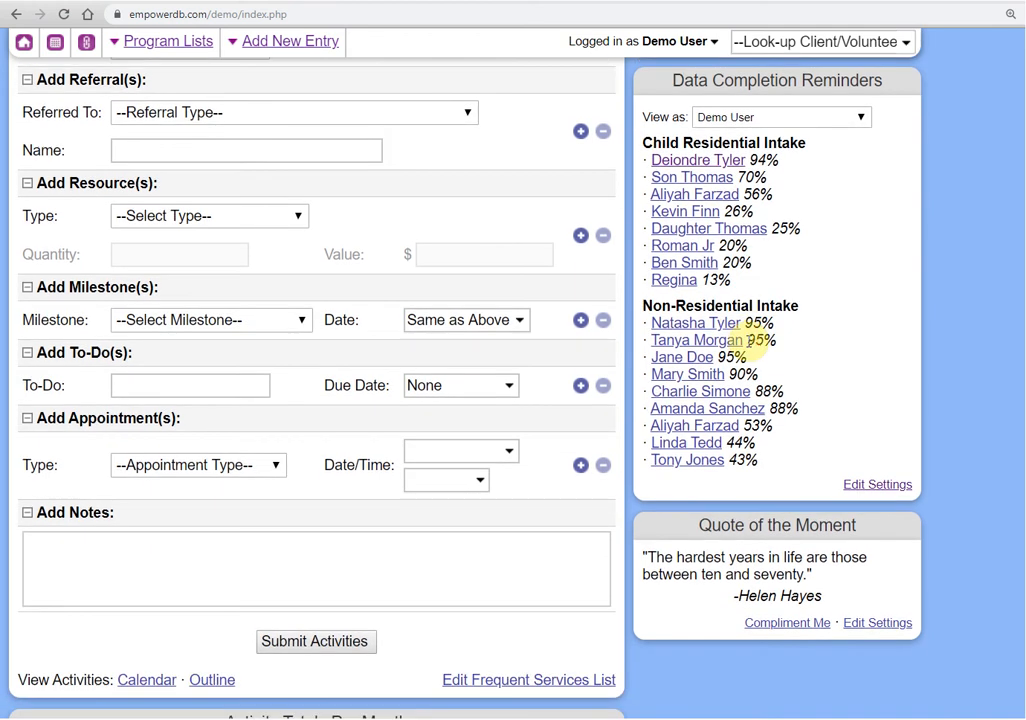
pyautogui.scroll(-2, 750, 345)
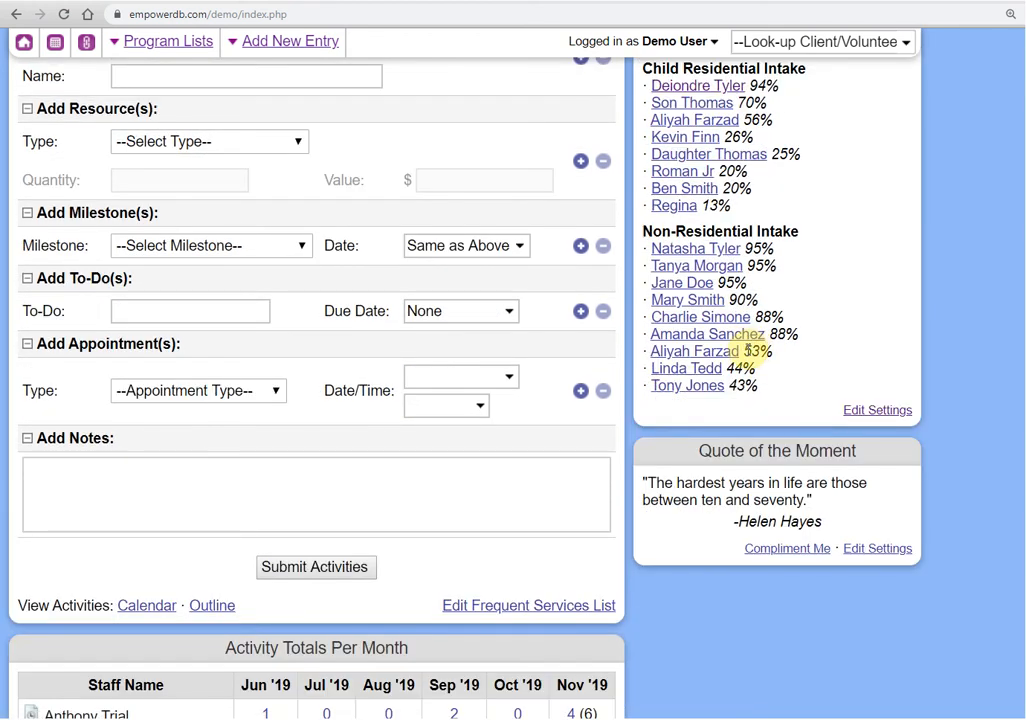
pyautogui.scroll(-8, 750, 350)
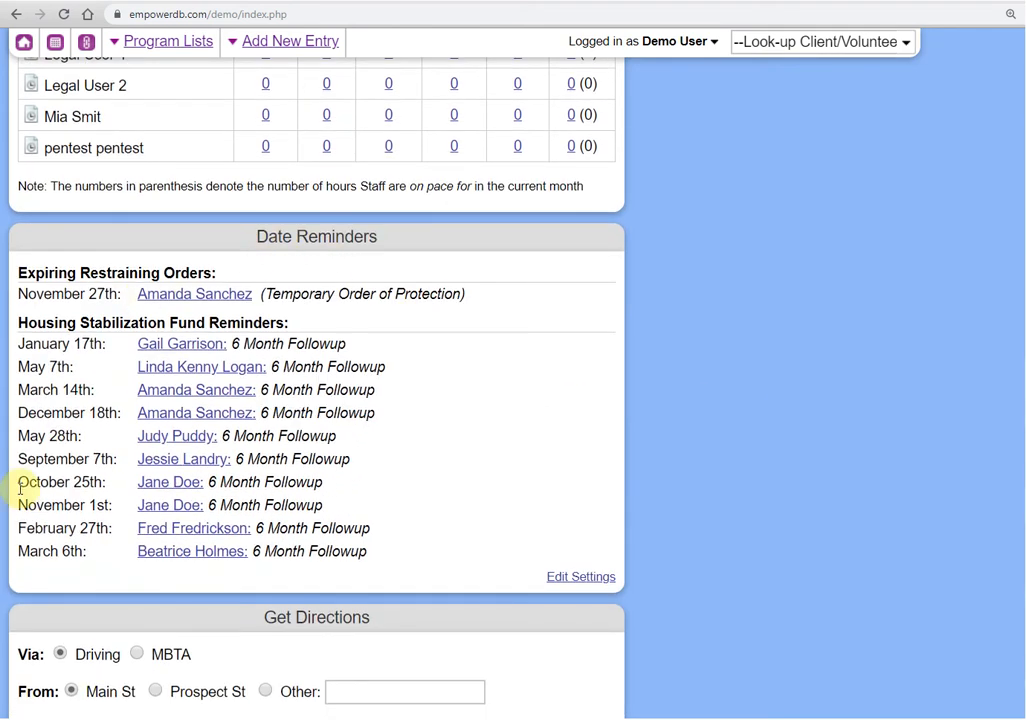
pyautogui.scroll(10, 769, 426)
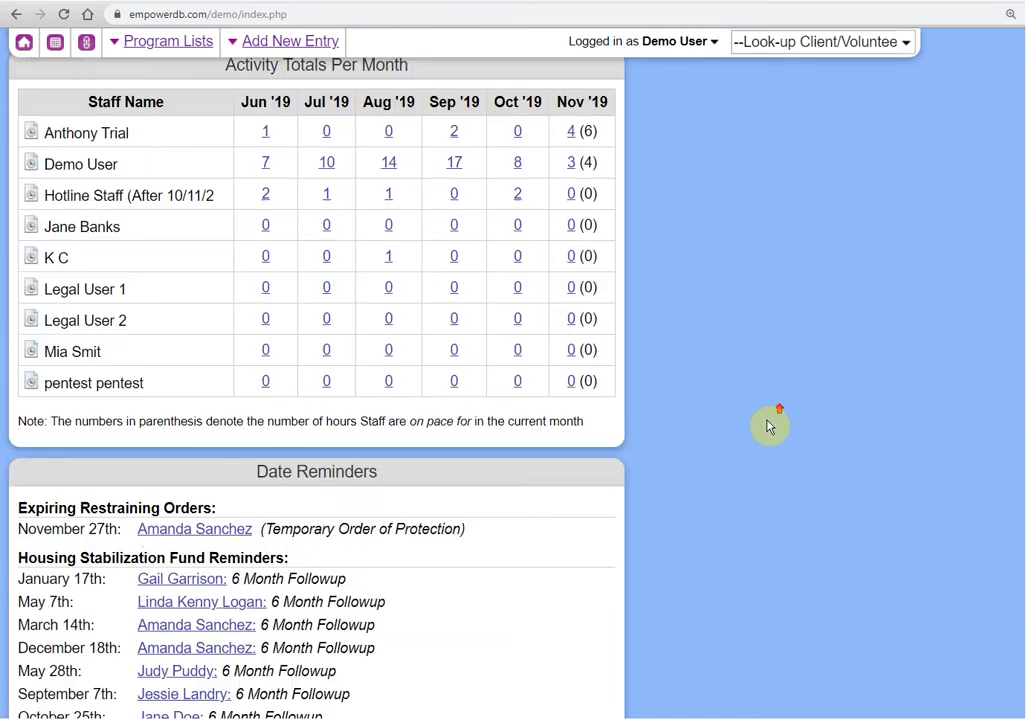
pyautogui.scroll(1, 784, 443)
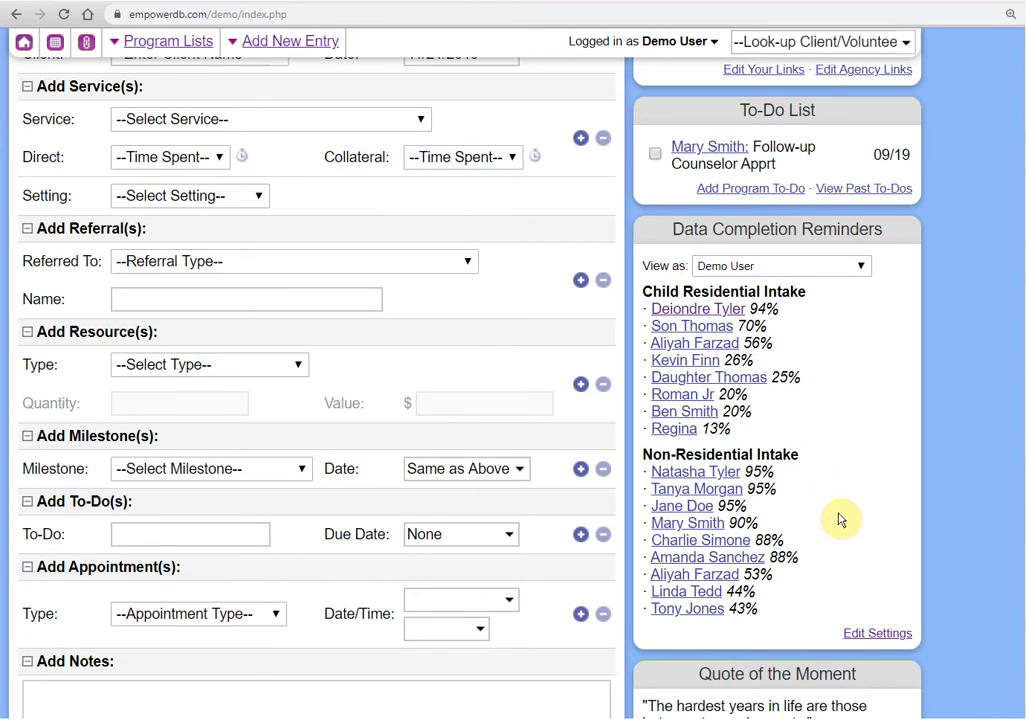
pyautogui.click(879, 636)
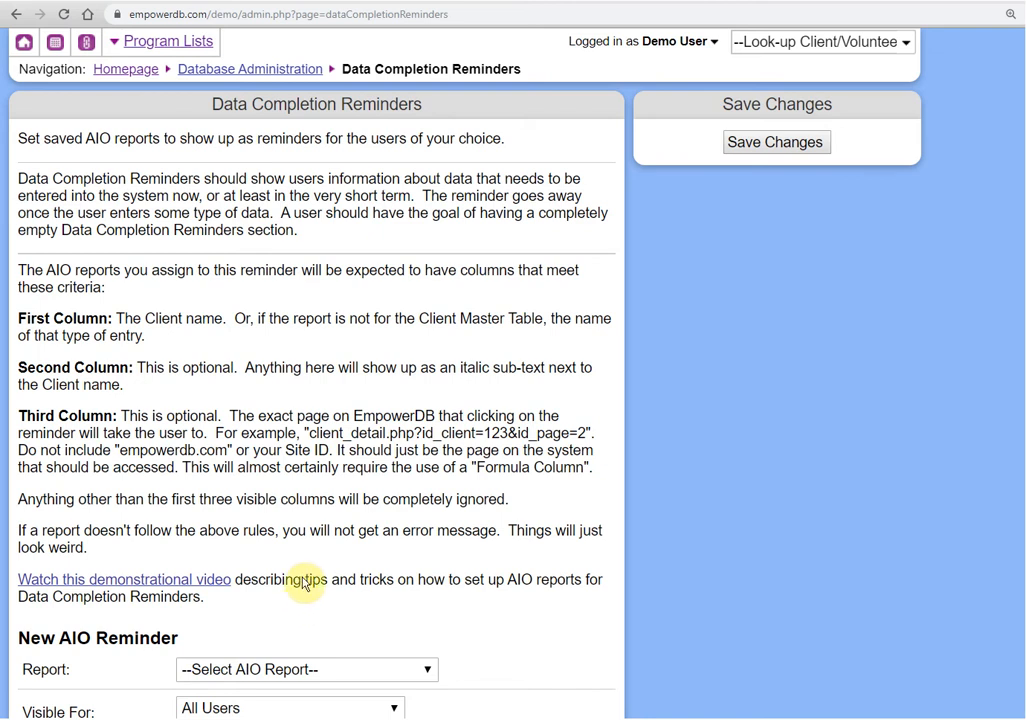
# Switch to the client's Non-Residential Intake page and examine the demographic fields, including Race, Education and Employed.
pyautogui.click(590, 3)
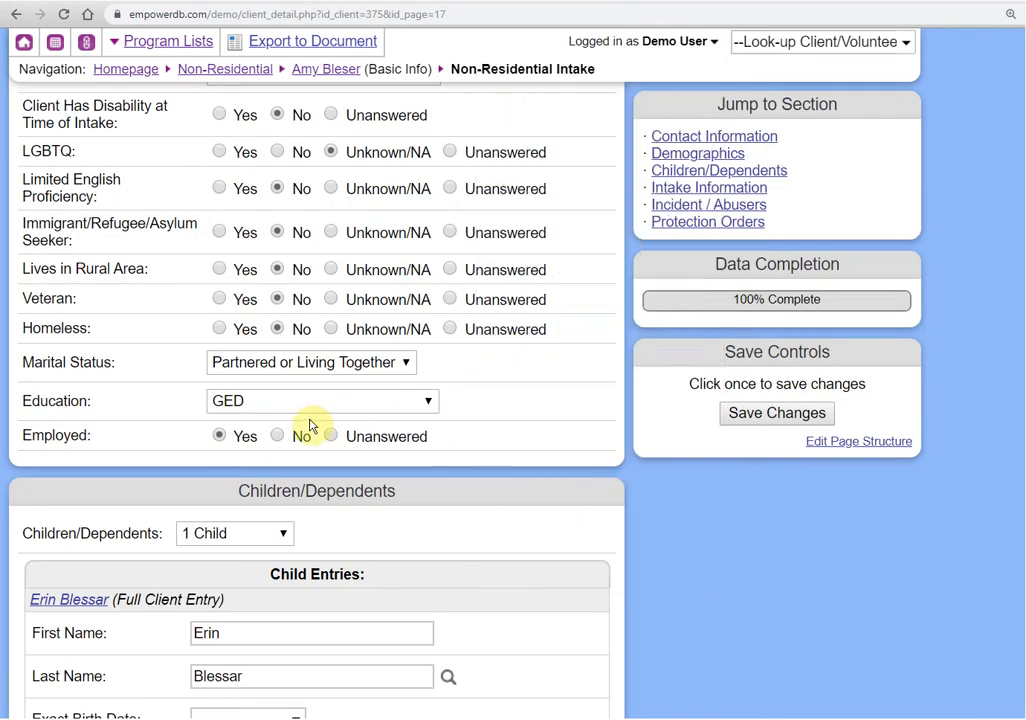
pyautogui.scroll(1, 137, 450)
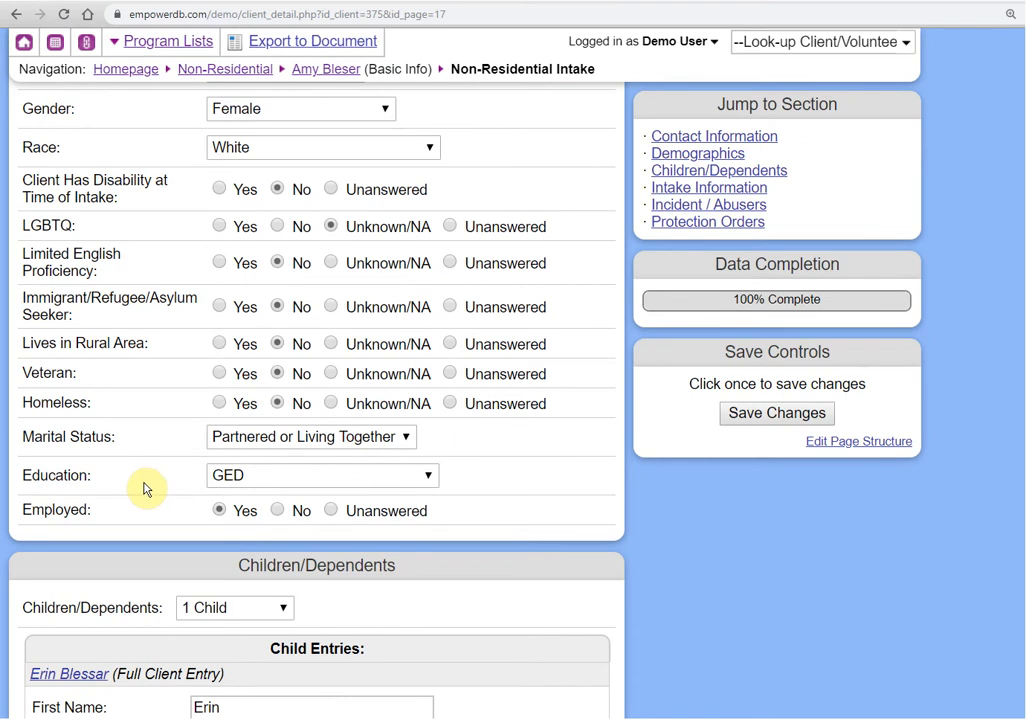
pyautogui.moveTo(22, 509); pyautogui.dragTo(88, 510)
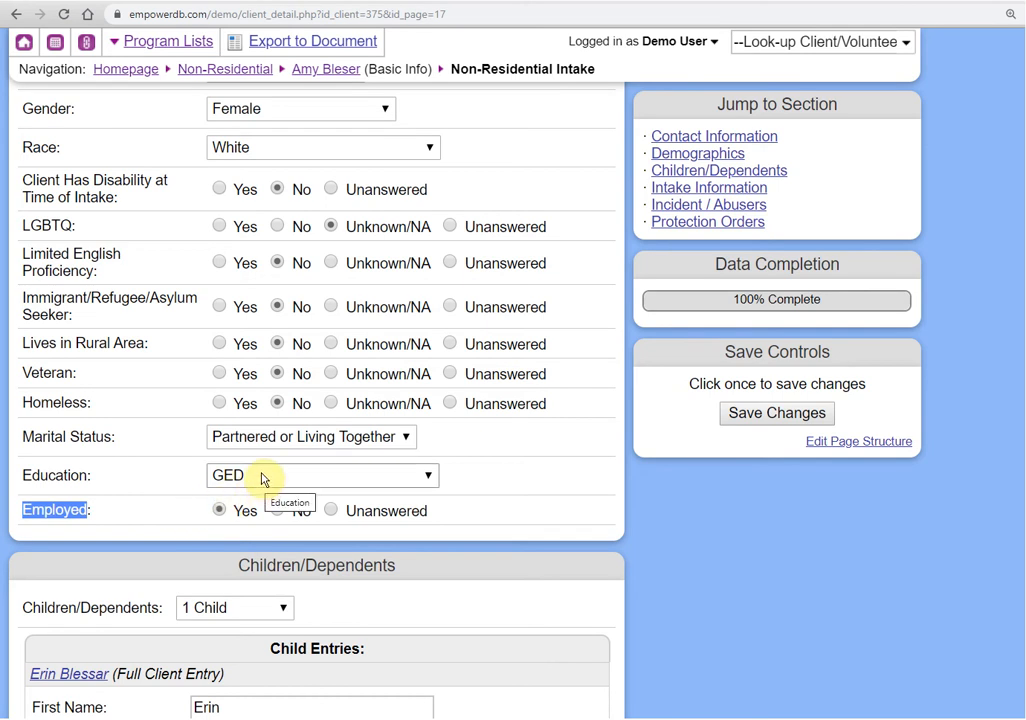
pyautogui.click(246, 152)
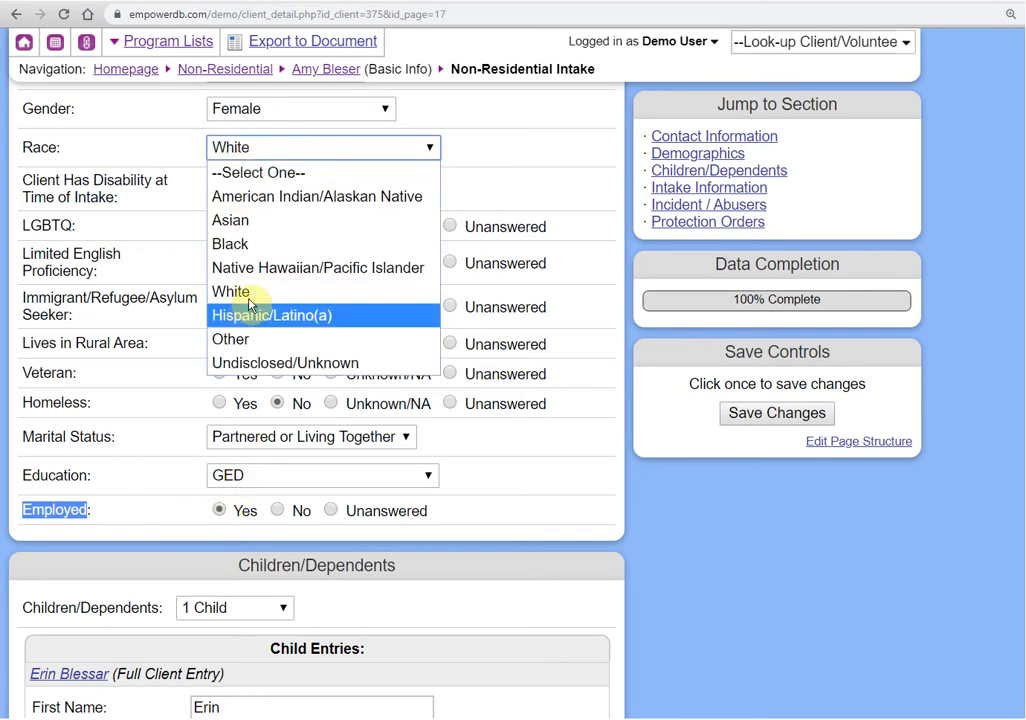
pyautogui.click(156, 444)
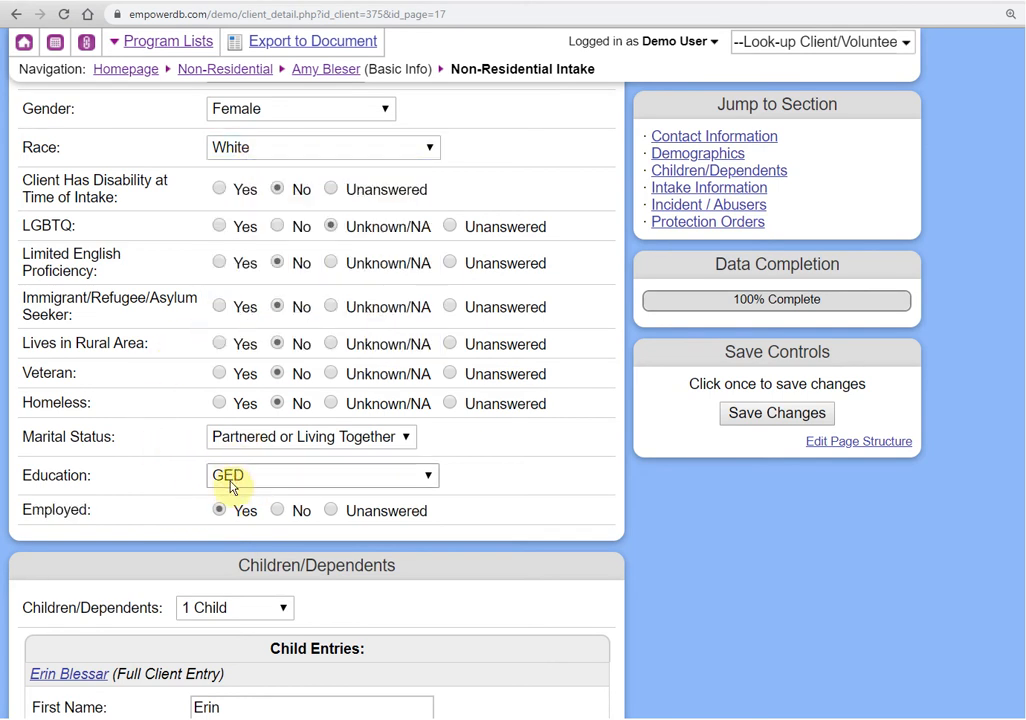
pyautogui.click(231, 487)
pyautogui.click(165, 469)
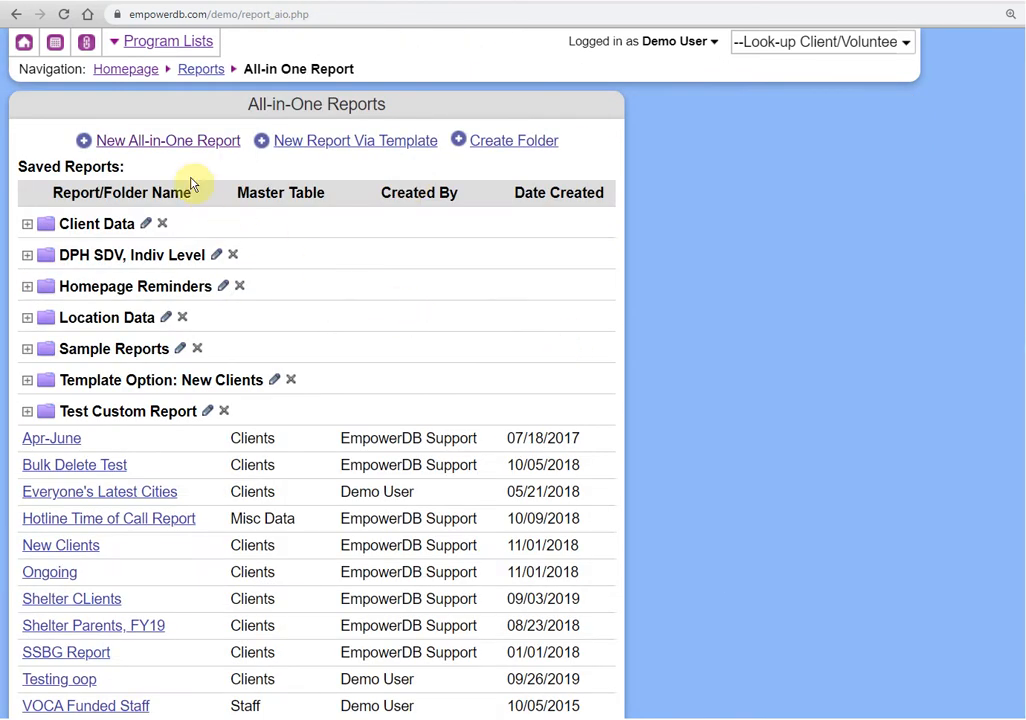
# Create a new All-in-One report on the Clients table and add an Active Clients element to the query, filtered by User.
pyautogui.click(172, 148)
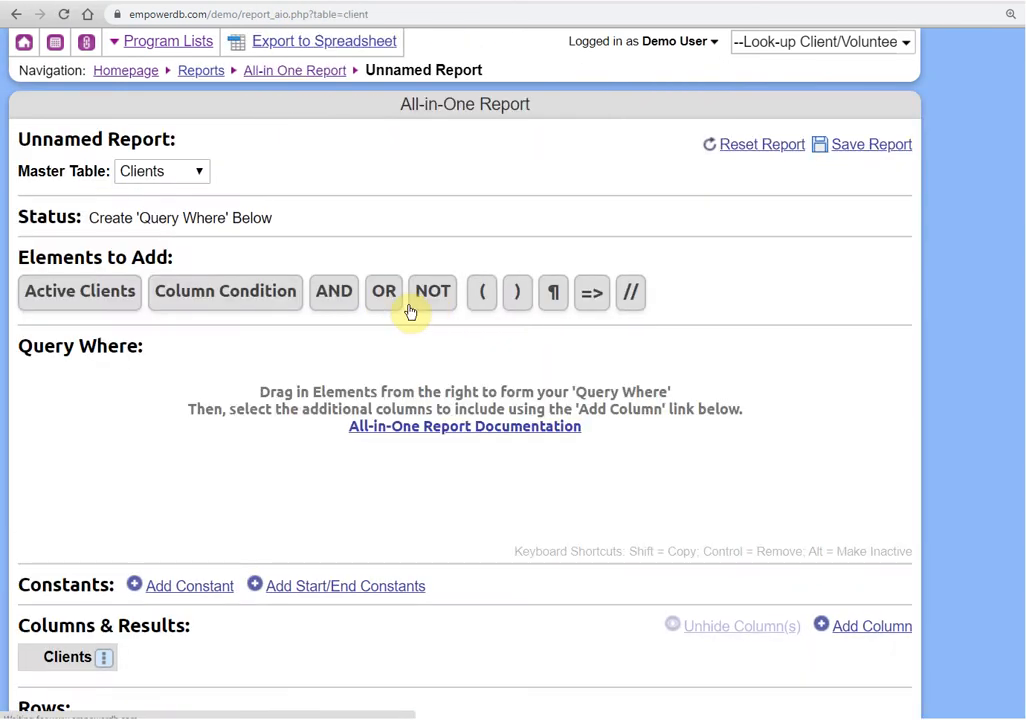
pyautogui.scroll(-1, 228, 450)
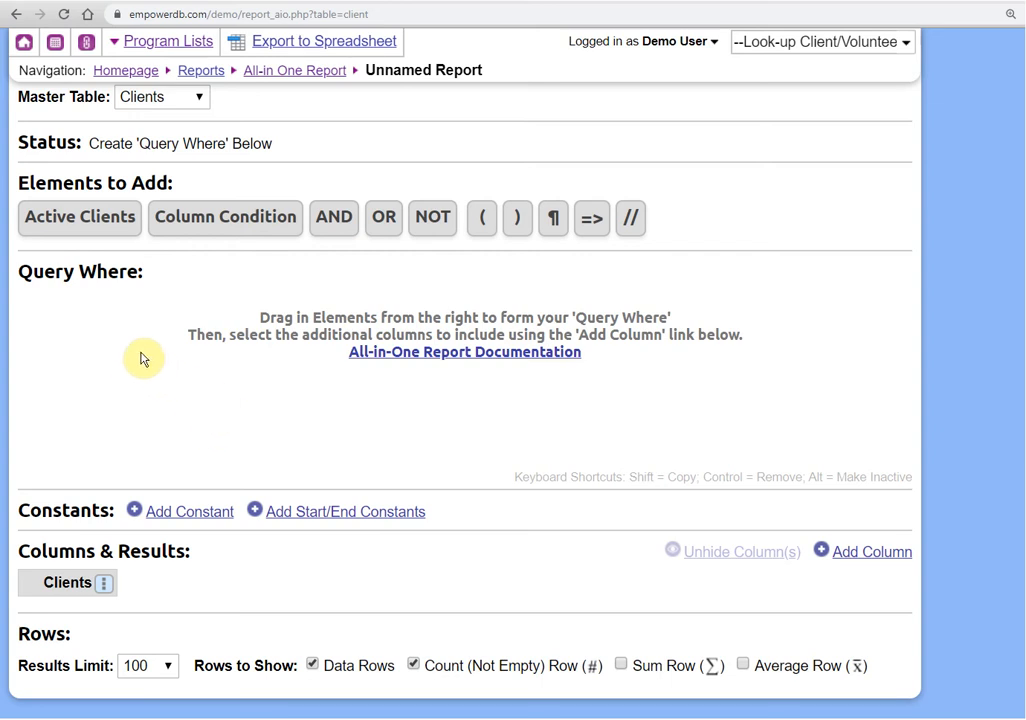
pyautogui.moveTo(100, 226); pyautogui.dragTo(106, 327)
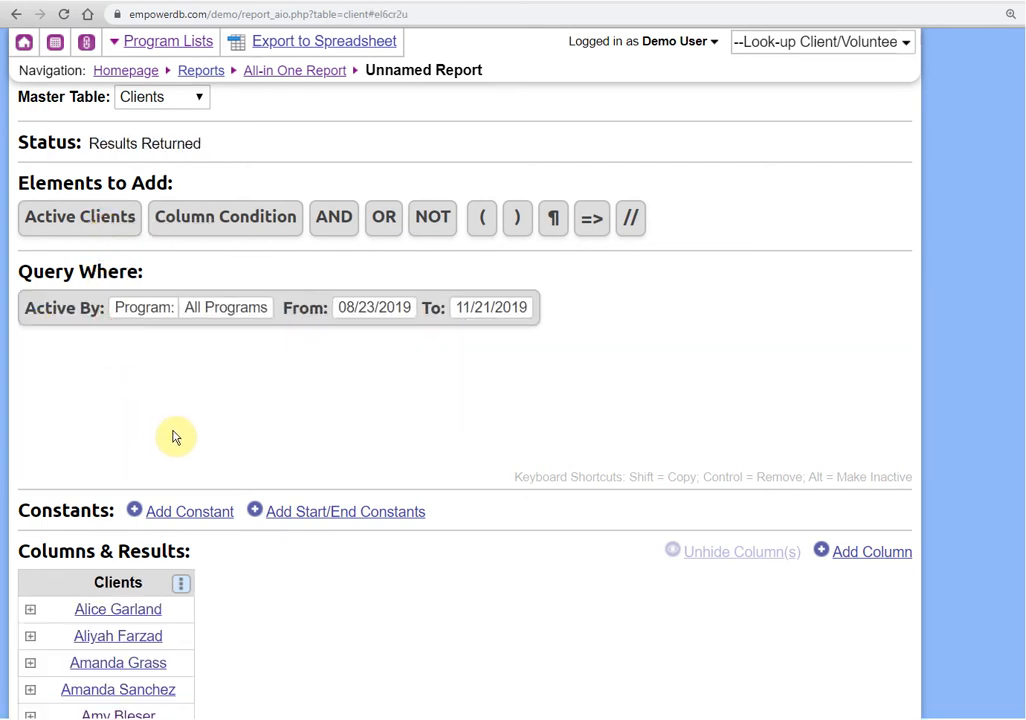
pyautogui.click(152, 311)
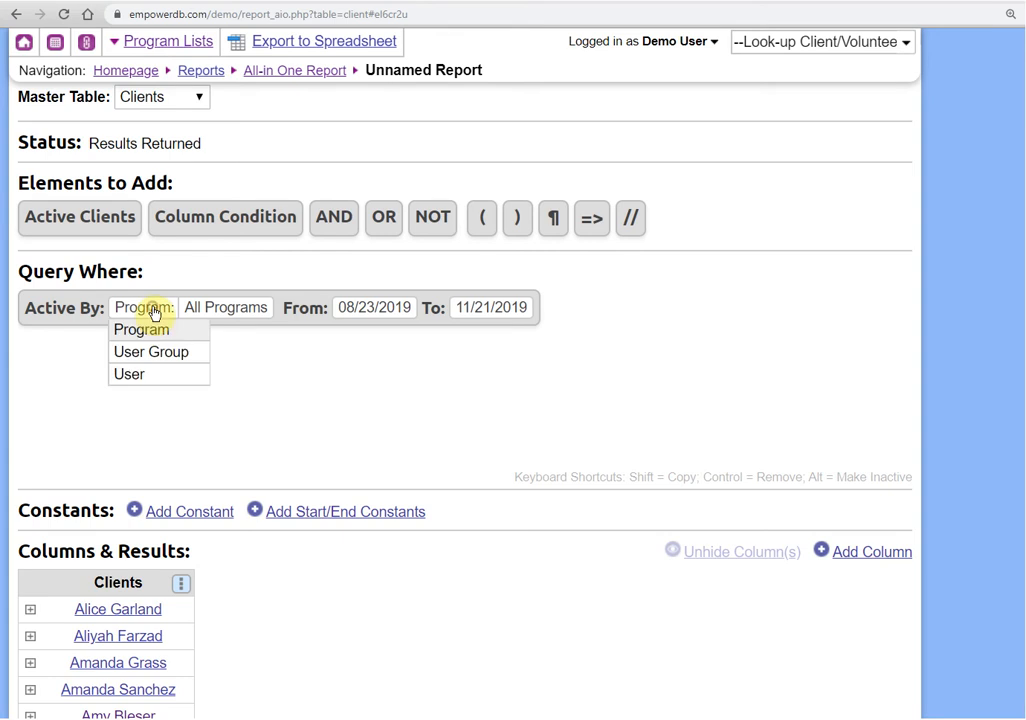
pyautogui.click(148, 376)
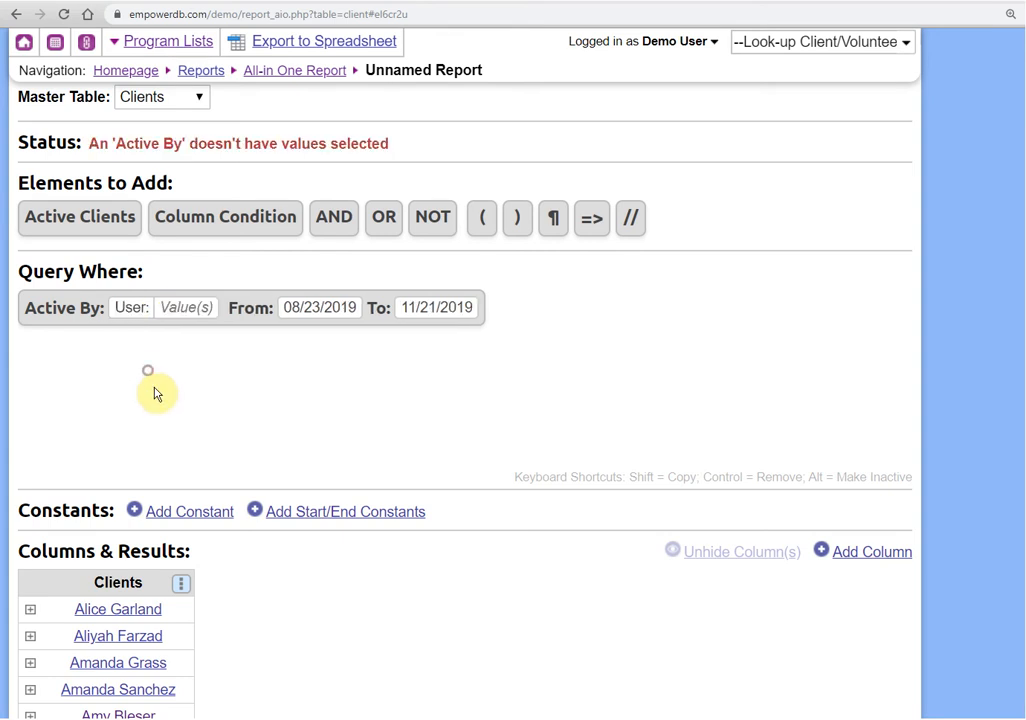
# Set the user value of the Active By condition to Inactive User.
pyautogui.click(186, 315)
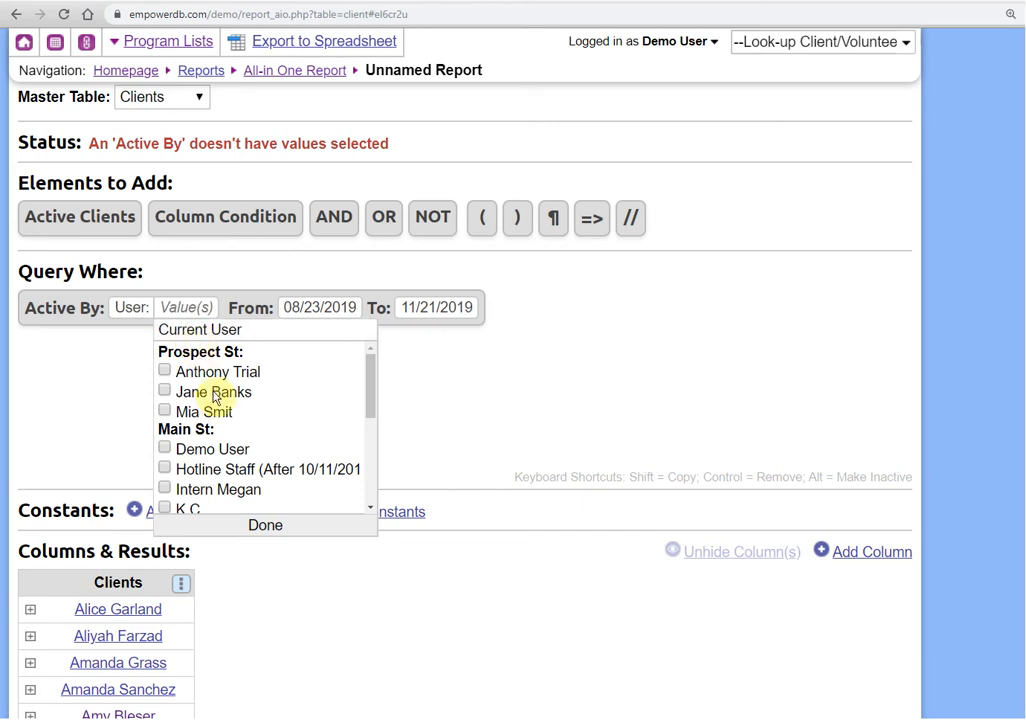
pyautogui.scroll(-1, 220, 418)
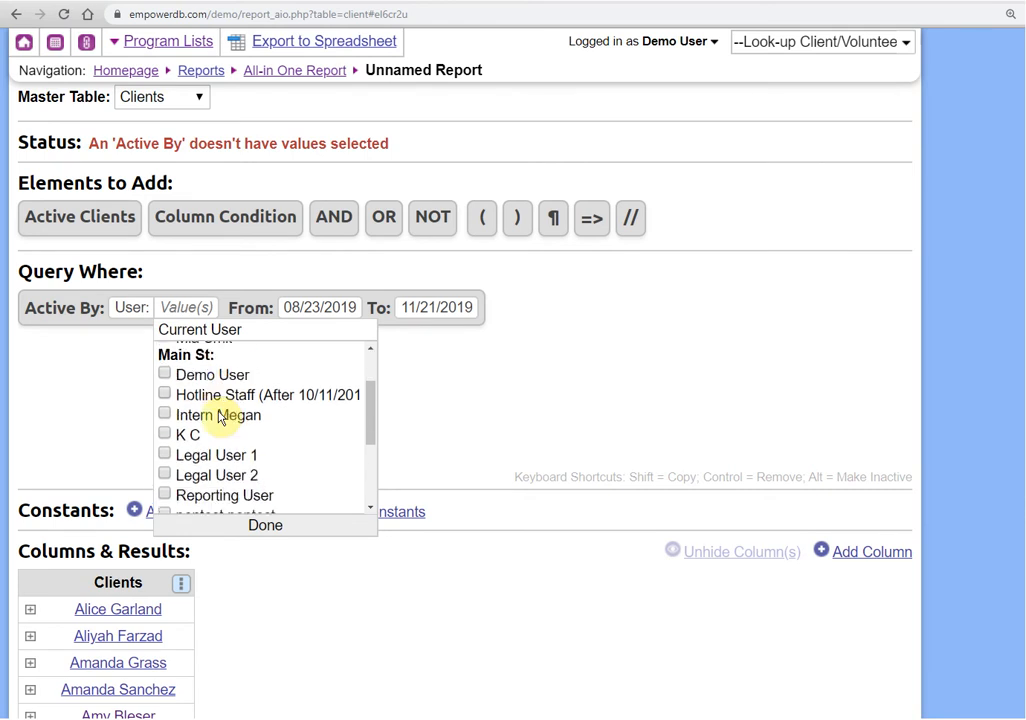
pyautogui.scroll(-1, 220, 415)
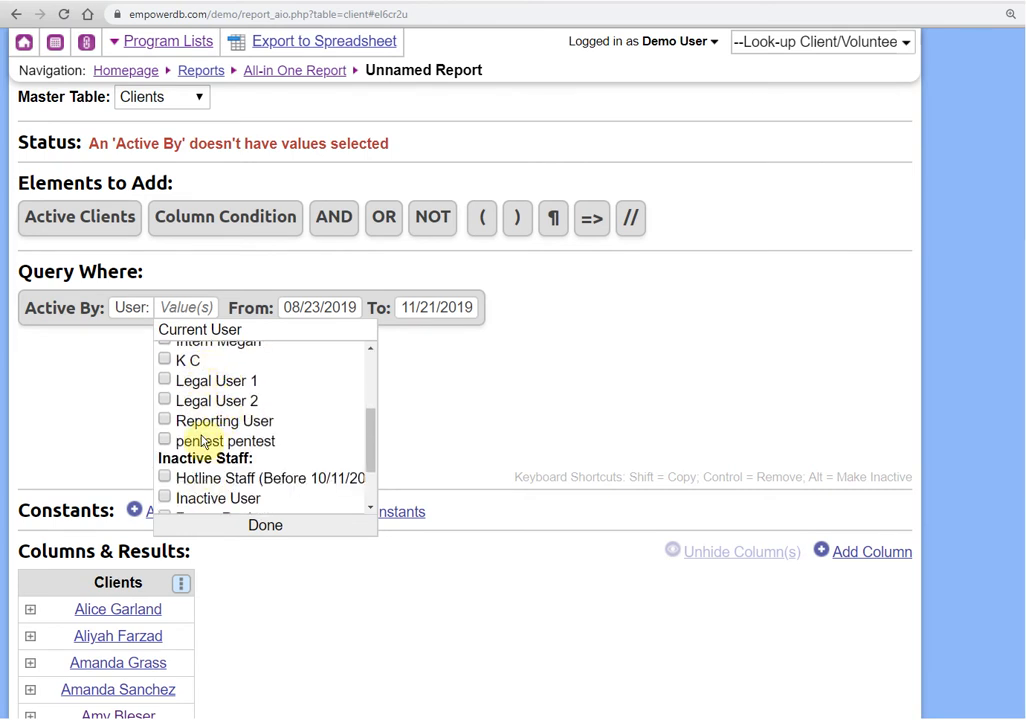
pyautogui.click(220, 498)
pyautogui.click(231, 527)
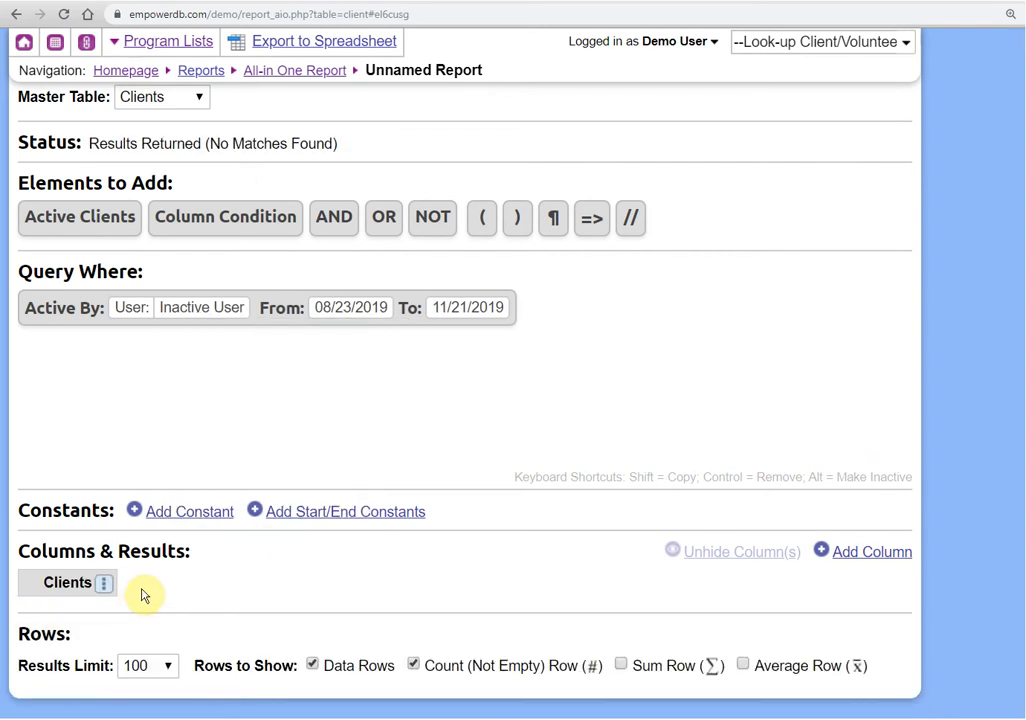
# Replace Inactive User with Demo User as the user value of the Active By condition.
pyautogui.click(196, 318)
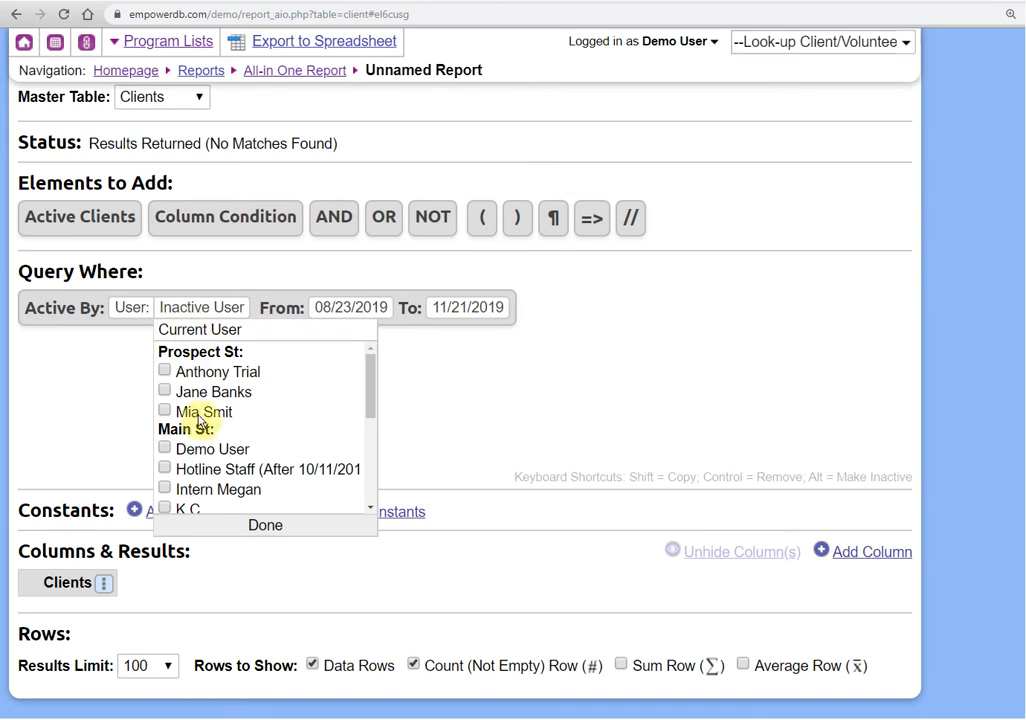
pyautogui.click(192, 451)
pyautogui.scroll(-4, 190, 450)
pyautogui.click(186, 423)
pyautogui.click(218, 527)
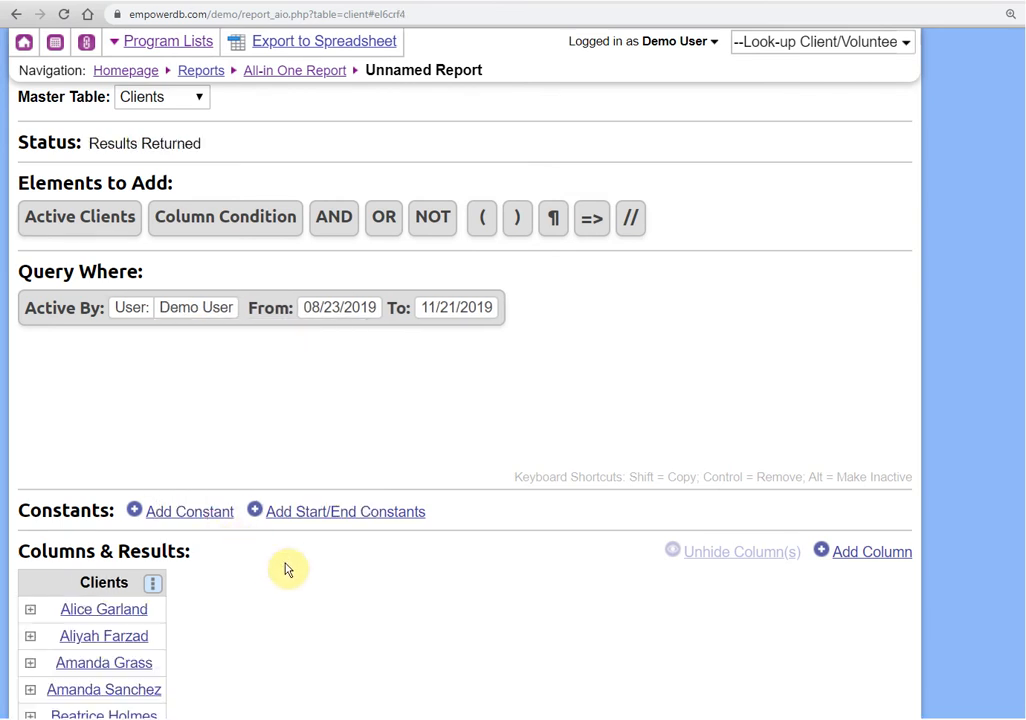
# Set the user value of the Active By condition to Current User.
pyautogui.scroll(-1, 286, 568)
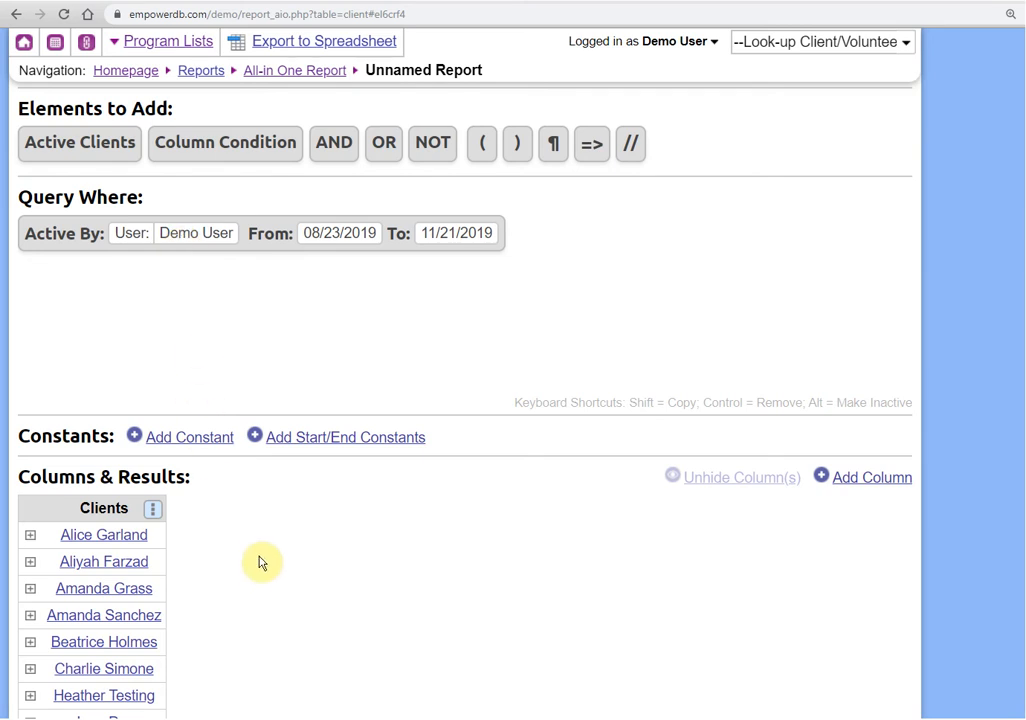
pyautogui.click(206, 236)
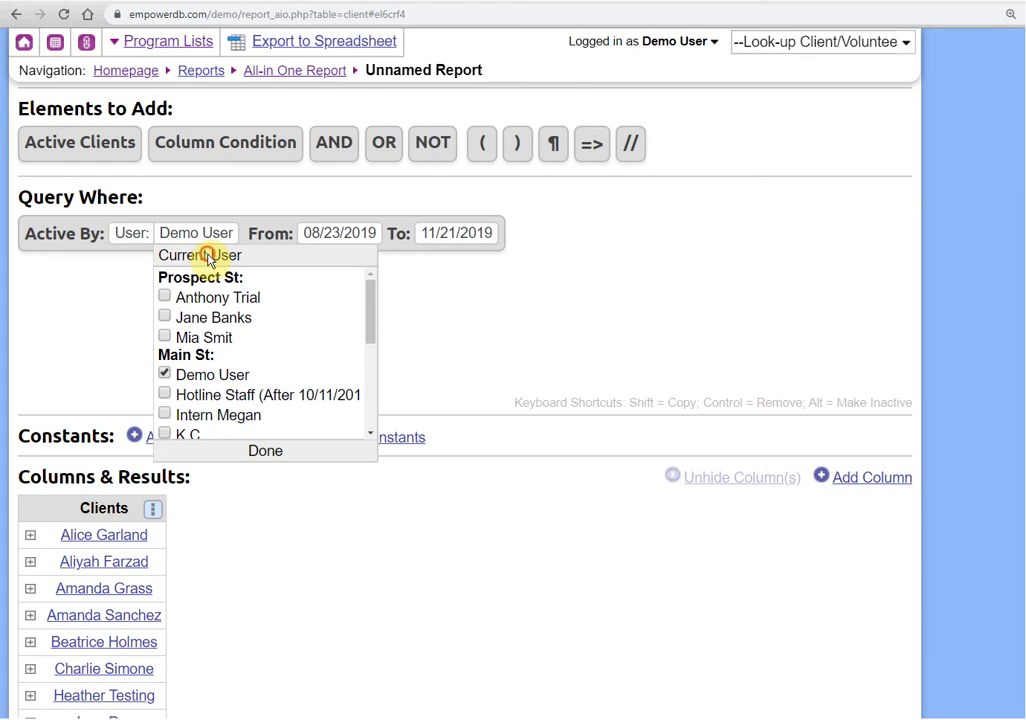
pyautogui.click(208, 257)
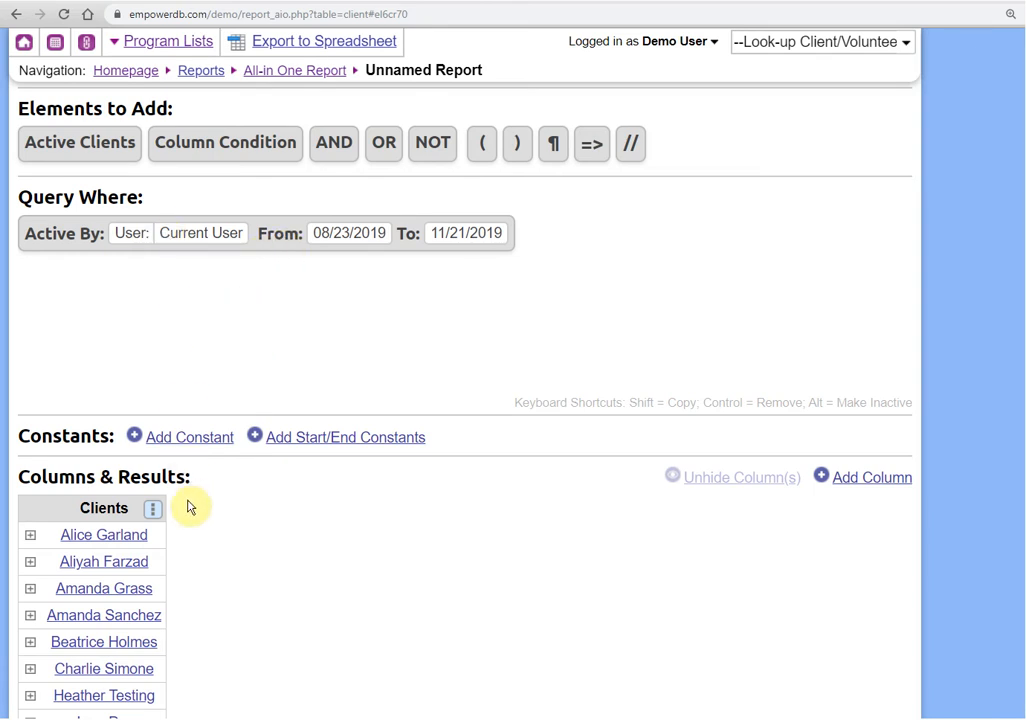
# Set the From date of the Active By condition to the relative date m/d-90/y.
pyautogui.scroll(-1, 200, 490)
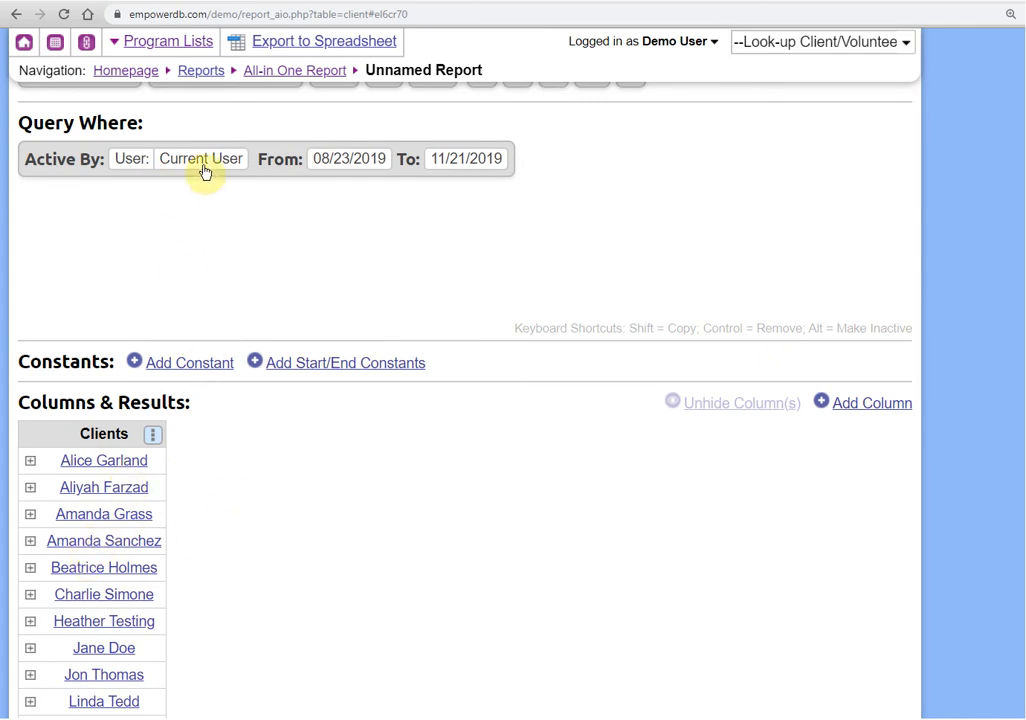
pyautogui.scroll(4, 387, 334)
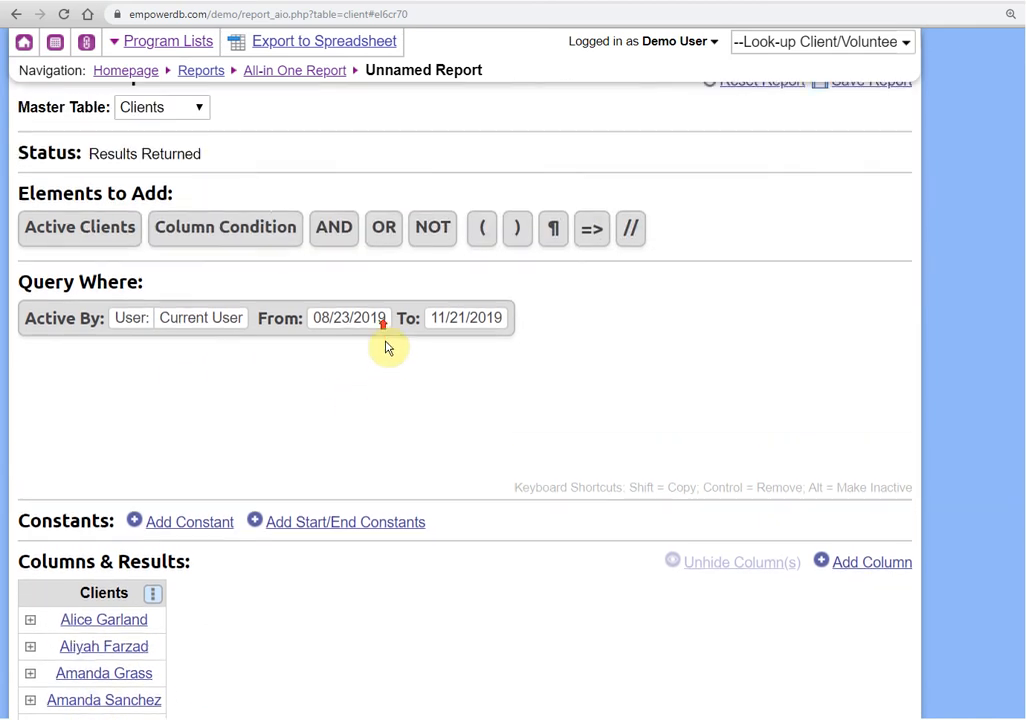
pyautogui.scroll(-3, 385, 451)
pyautogui.scroll(-1, 387, 453)
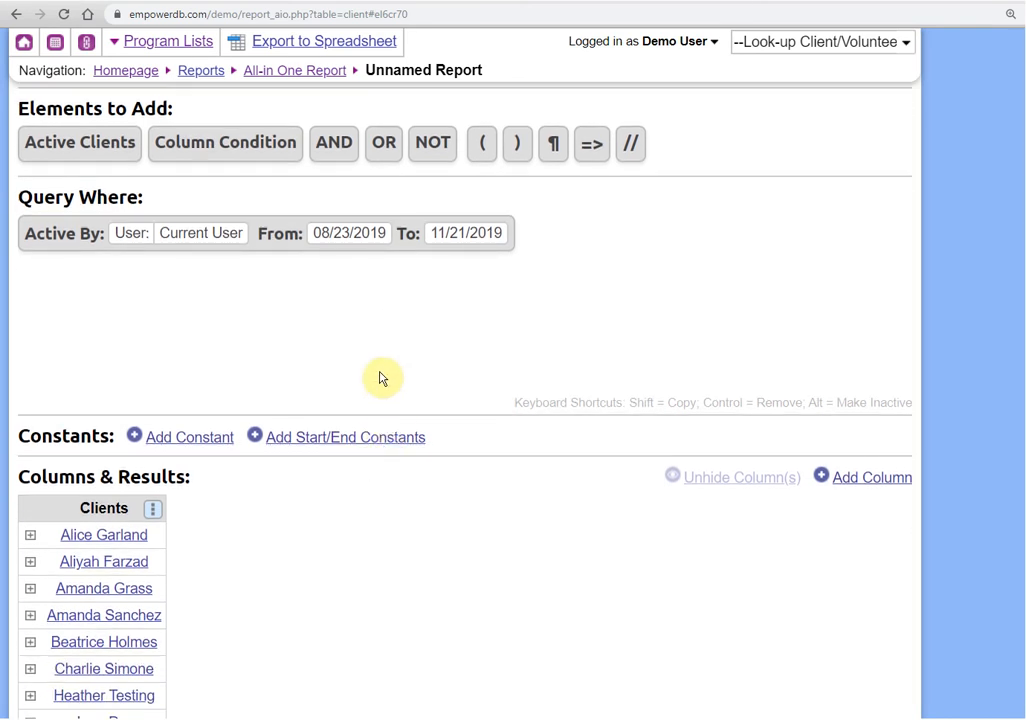
pyautogui.click(349, 244)
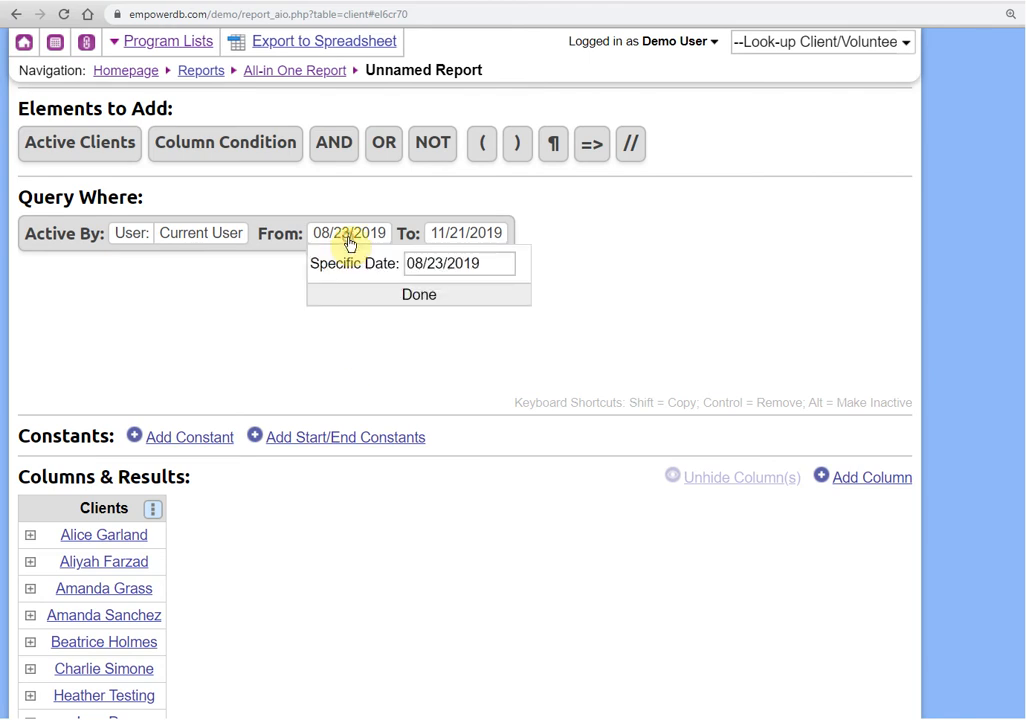
pyautogui.click(491, 265)
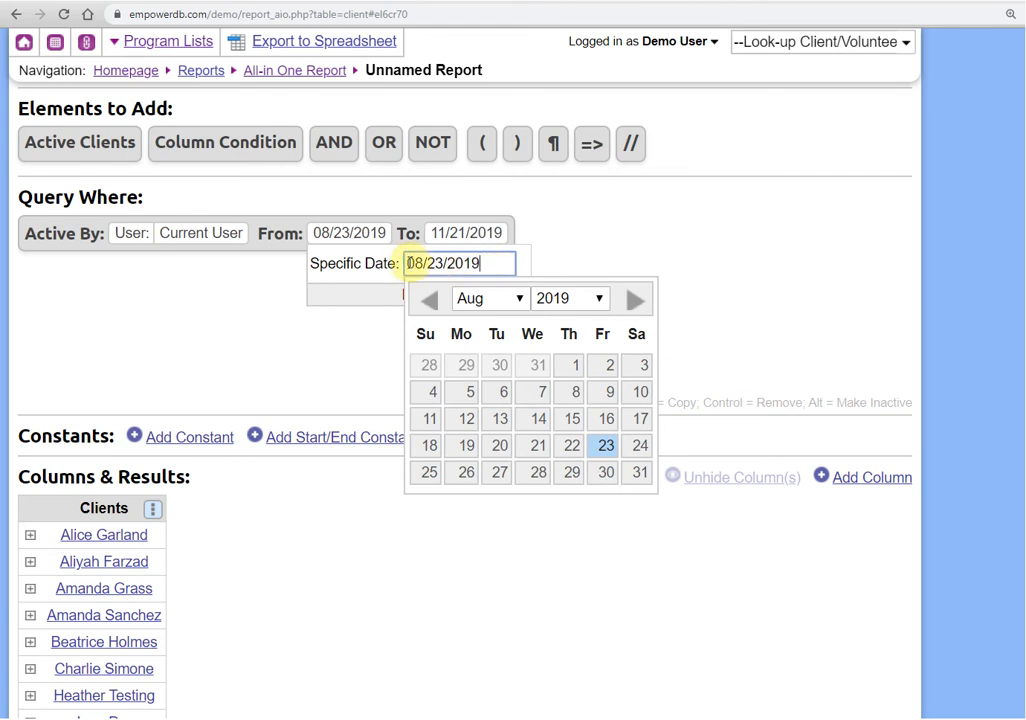
pyautogui.moveTo(482, 263); pyautogui.dragTo(409, 263)
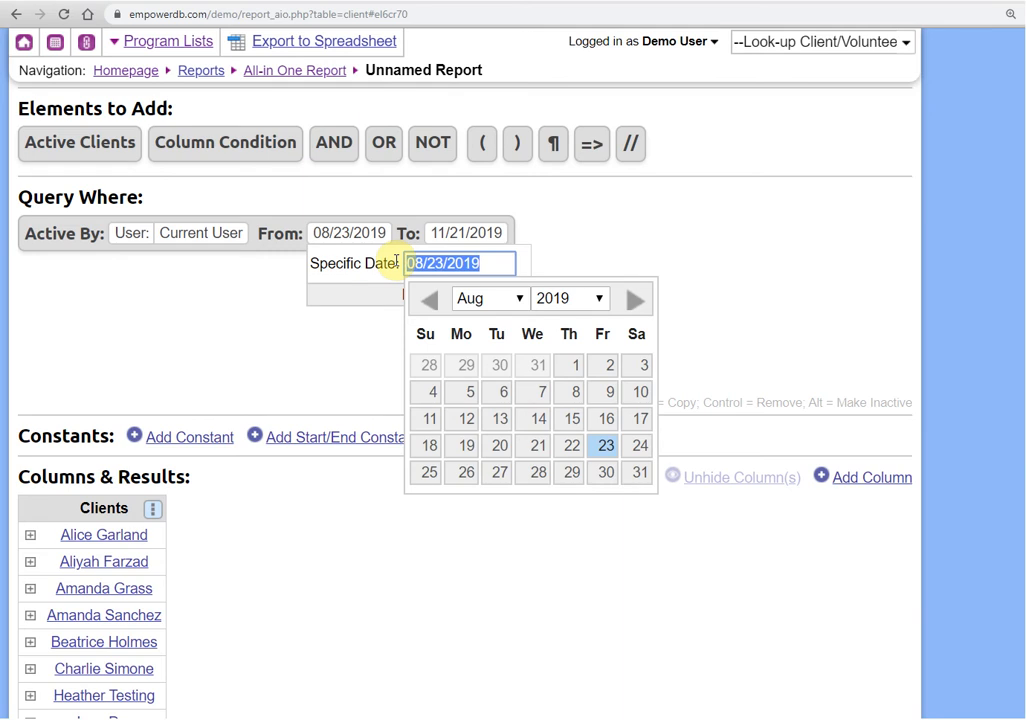
pyautogui.write('m/d-90/y')
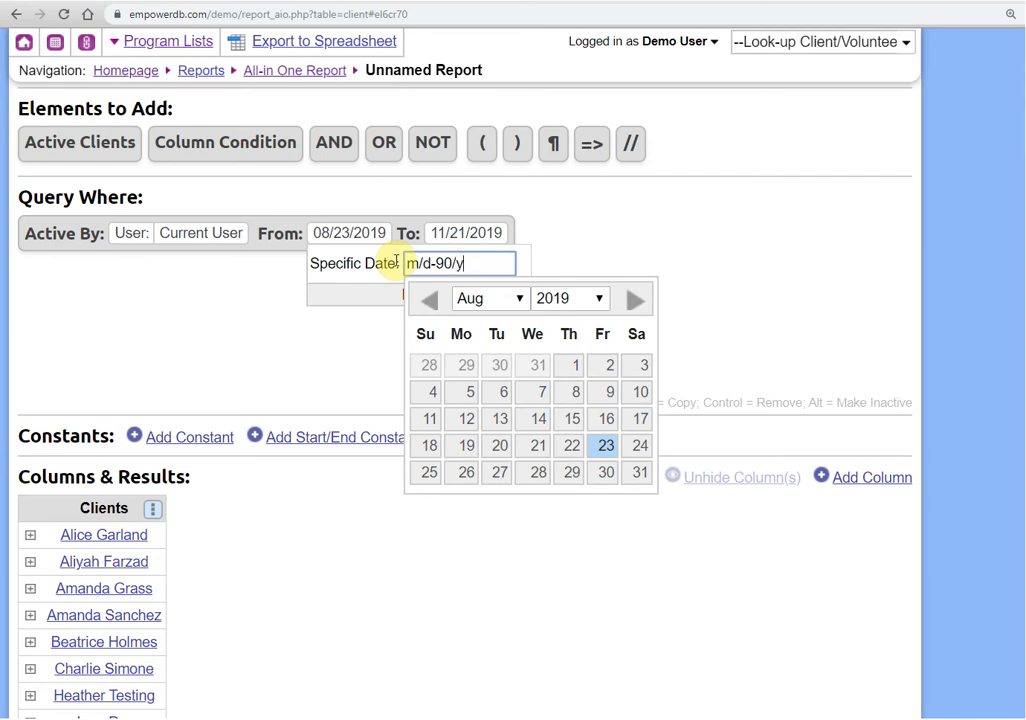
pyautogui.click(366, 295)
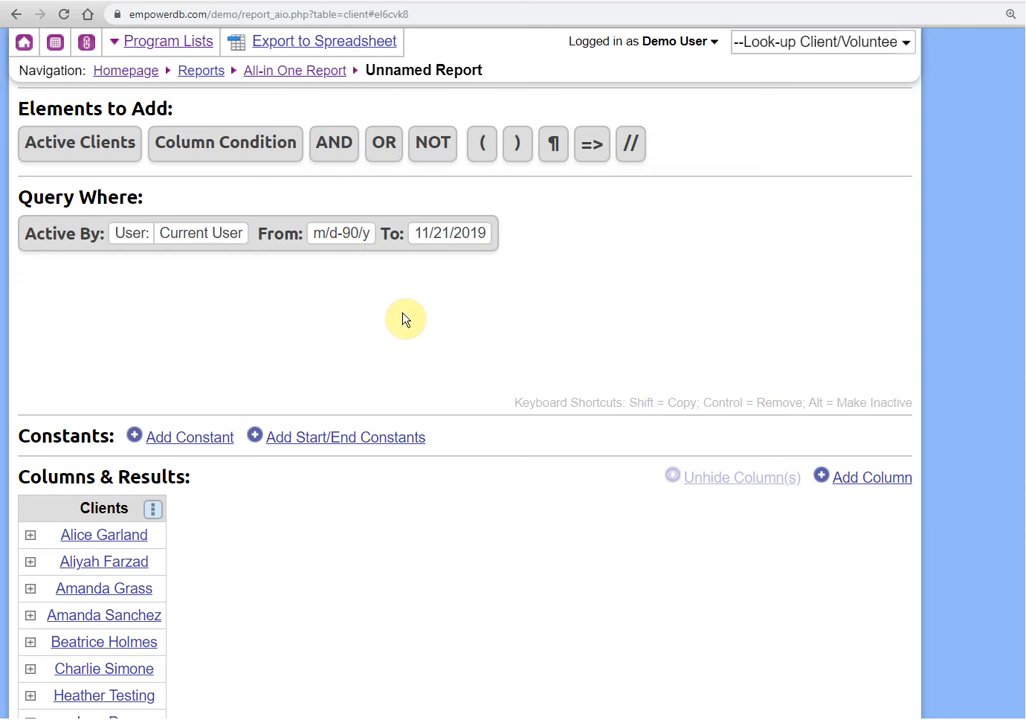
# Set the To date of the Active By condition to the relative date m/d/y.
pyautogui.click(445, 237)
pyautogui.click(585, 263)
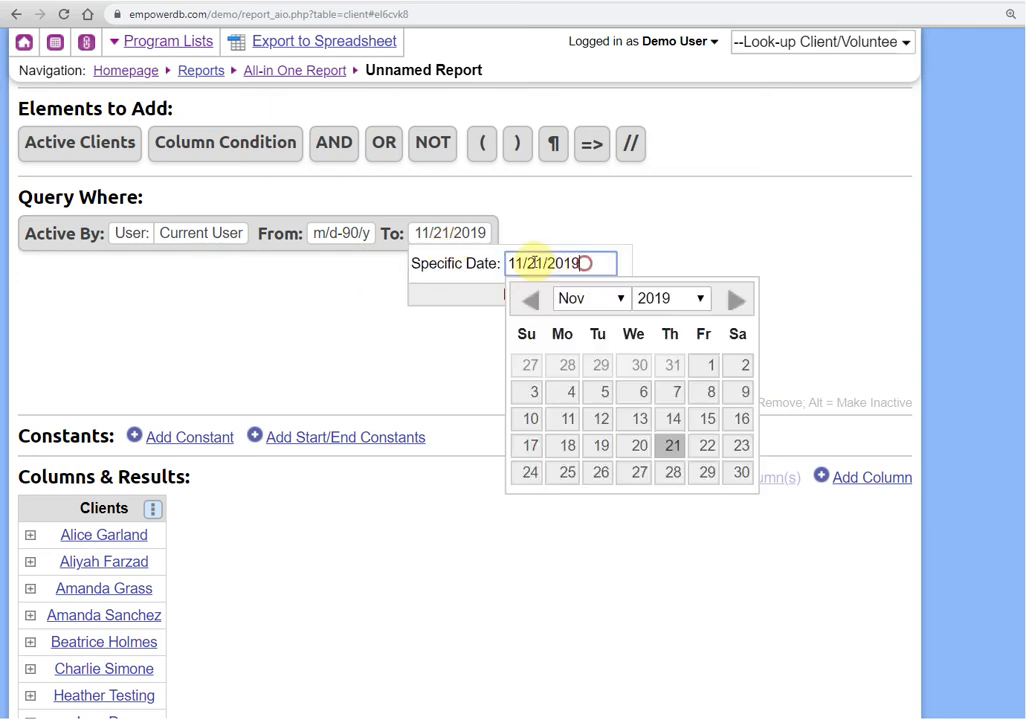
pyautogui.write('m/d/y')
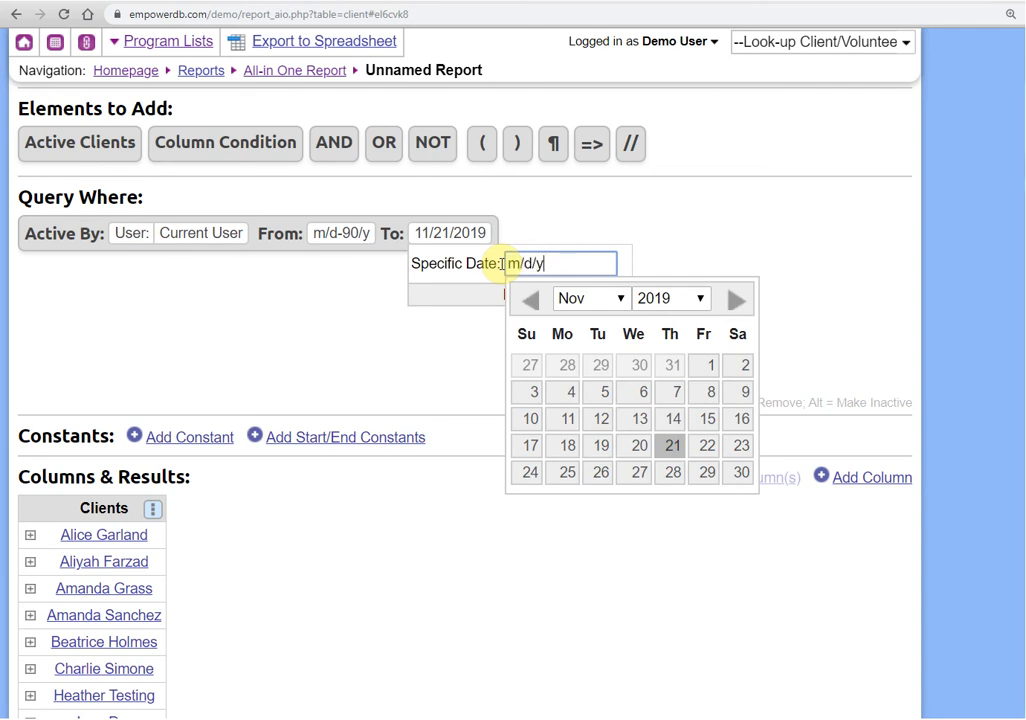
pyautogui.click(497, 299)
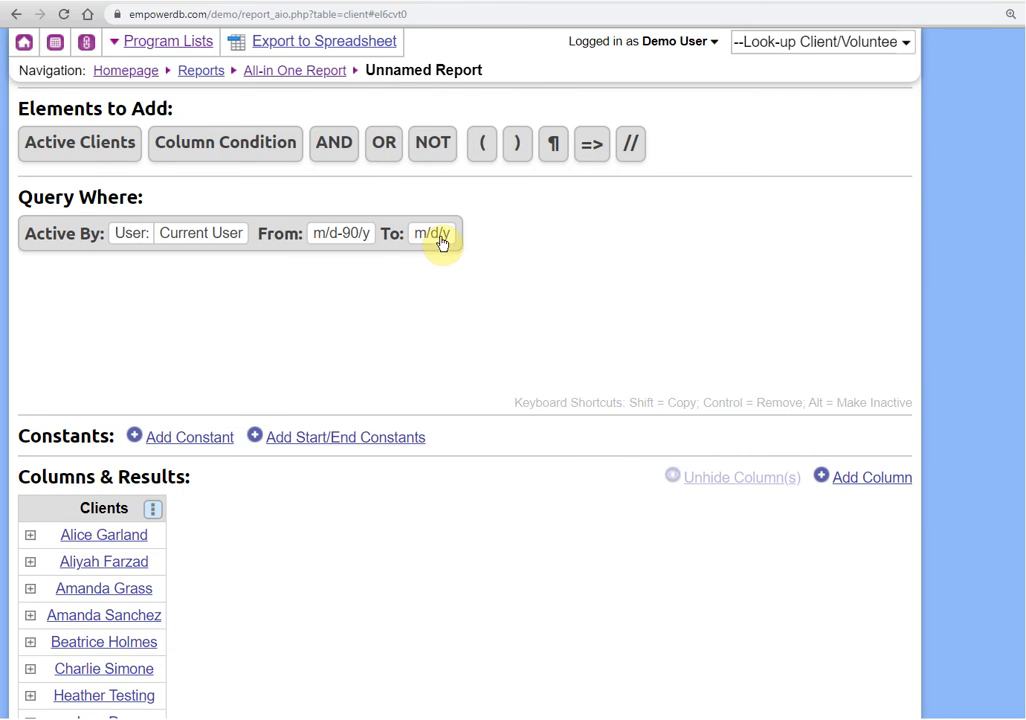
pyautogui.scroll(-3, 418, 356)
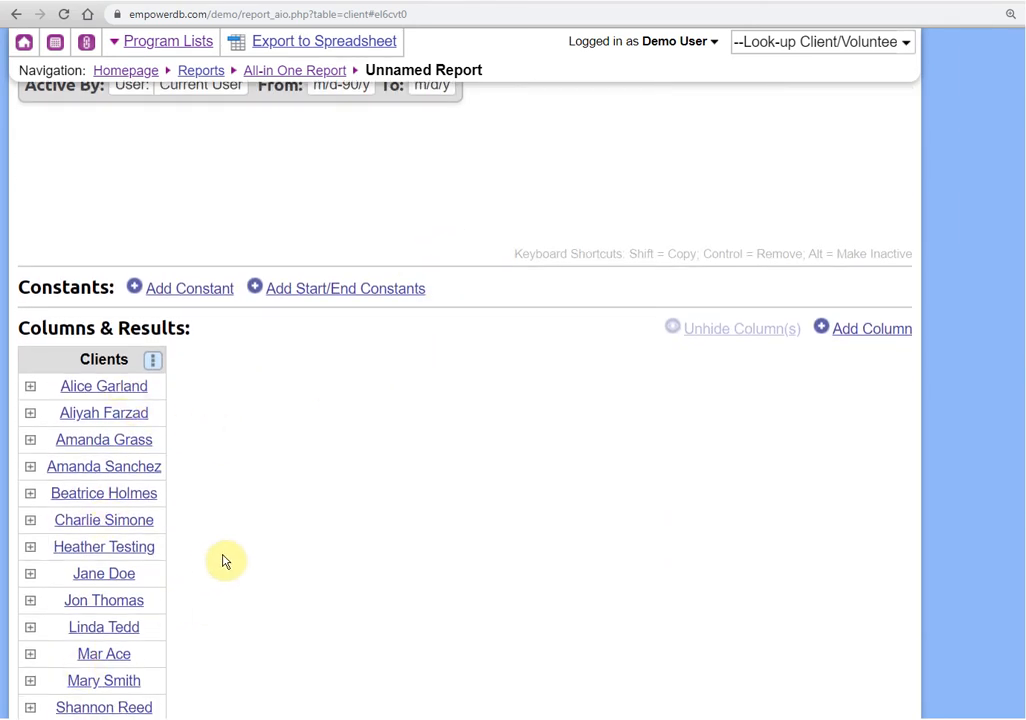
# Add a column condition to the query after Active By and base it on the client demographics column Race.
pyautogui.scroll(5, 273, 561)
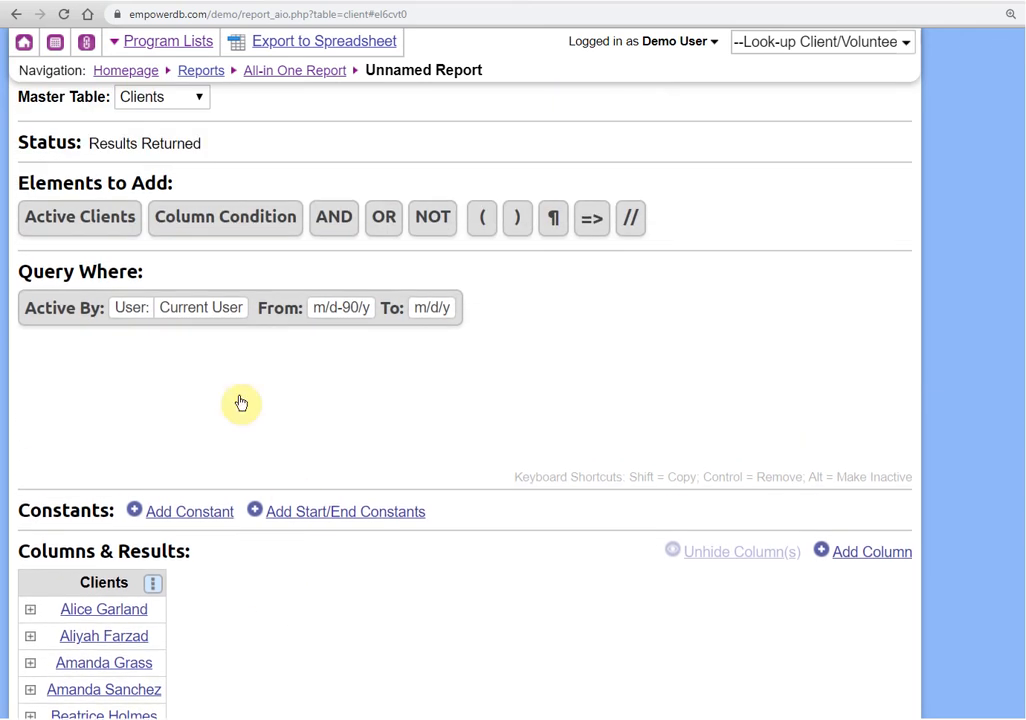
pyautogui.moveTo(237, 226); pyautogui.dragTo(535, 305)
pyautogui.click(571, 311)
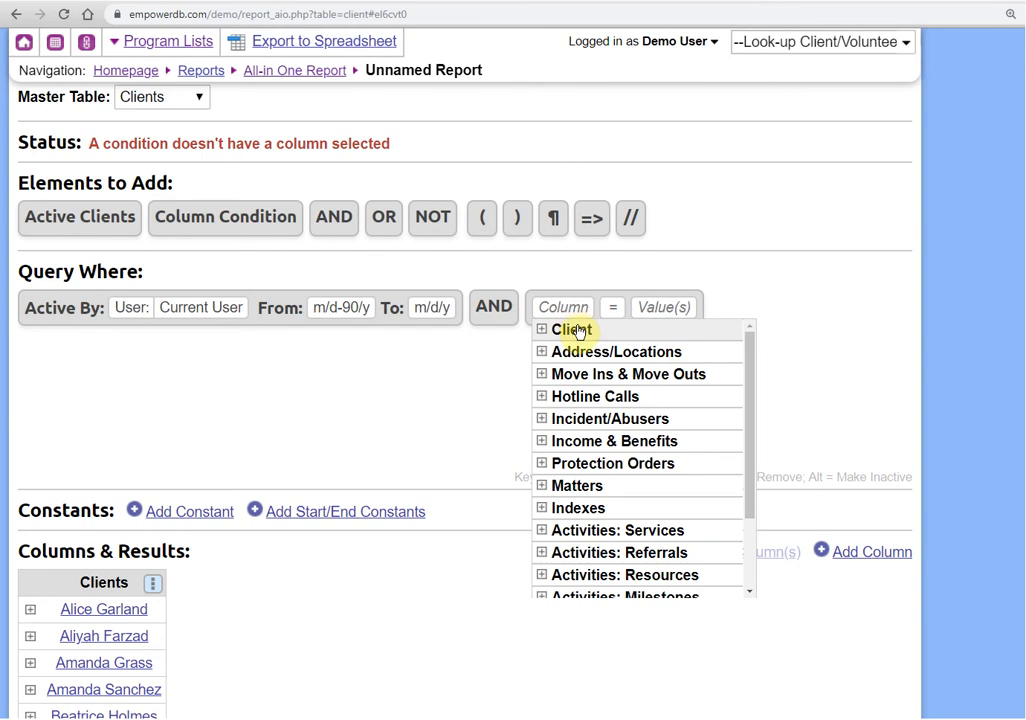
pyautogui.click(579, 333)
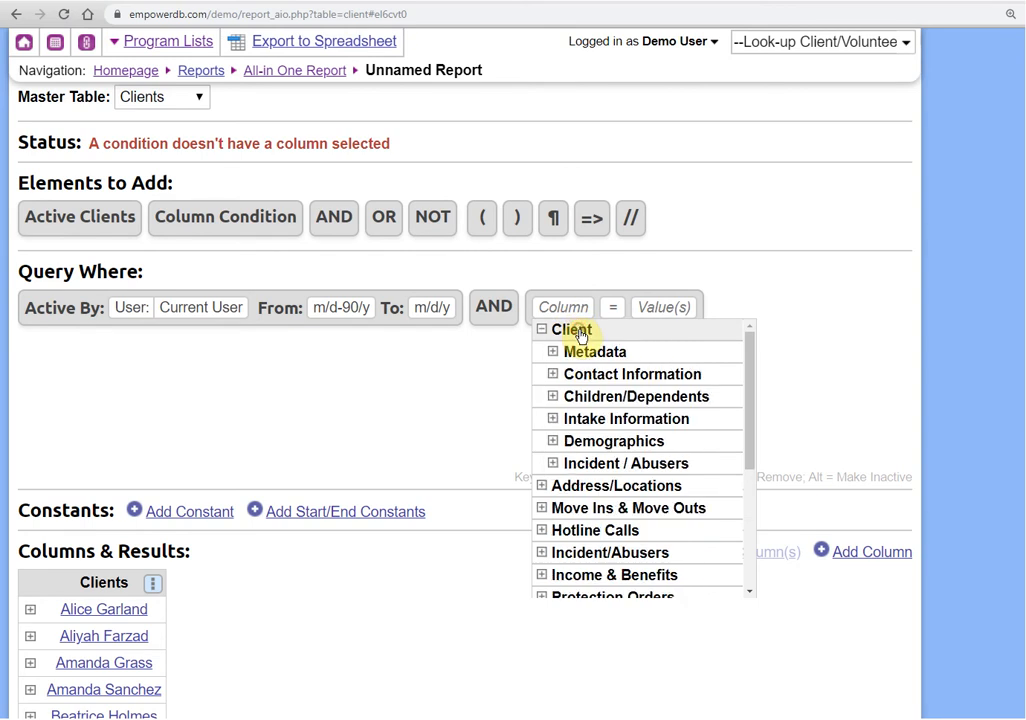
pyautogui.click(615, 441)
pyautogui.scroll(-1, 617, 441)
pyautogui.click(585, 438)
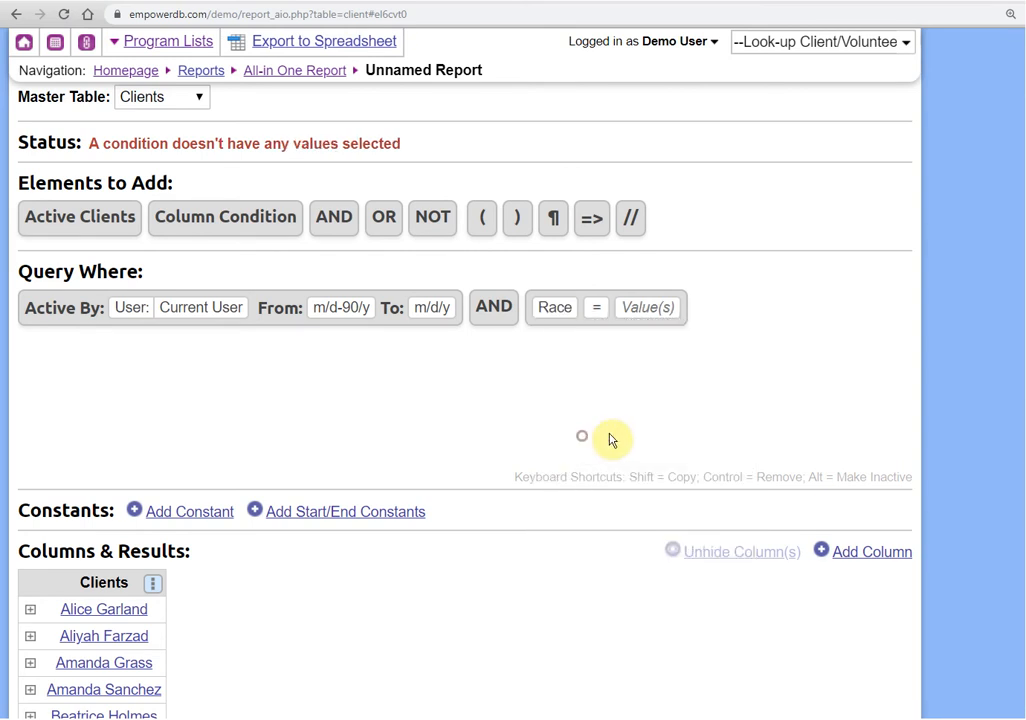
# Set the Race condition's values to American Indian/Alaskan Native, Asian, Black, Native Hawaiian/Pacific Islander and Hispanic/Latino(a).
pyautogui.click(638, 328)
pyautogui.click(663, 378)
pyautogui.click(658, 398)
pyautogui.click(656, 416)
pyautogui.click(656, 436)
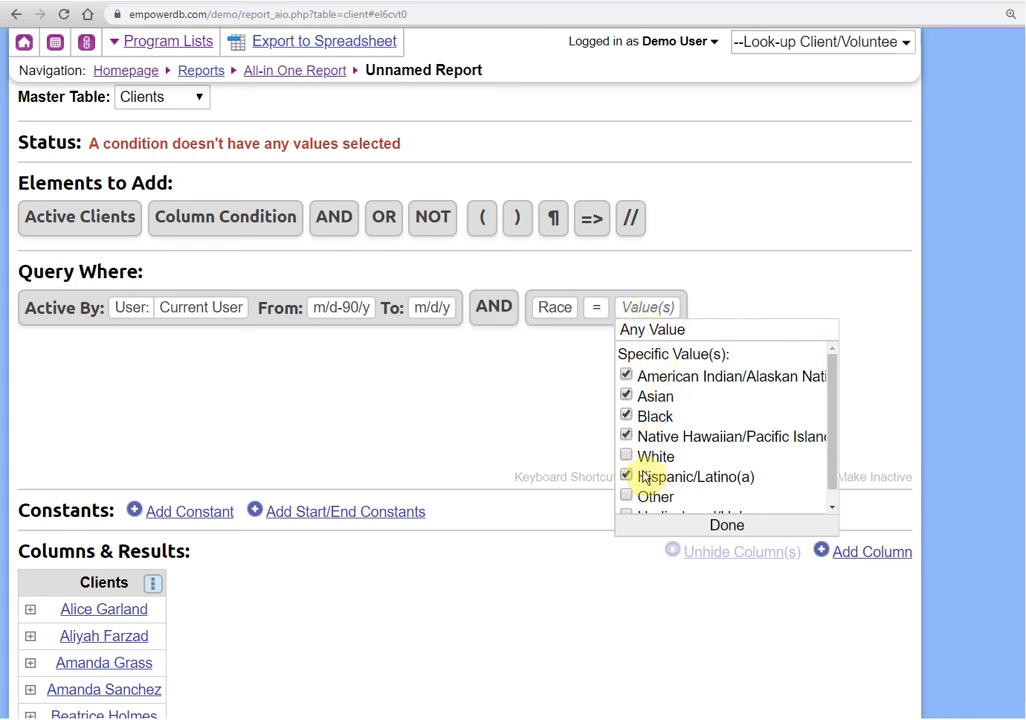
pyautogui.scroll(-1, 647, 490)
pyautogui.click(692, 535)
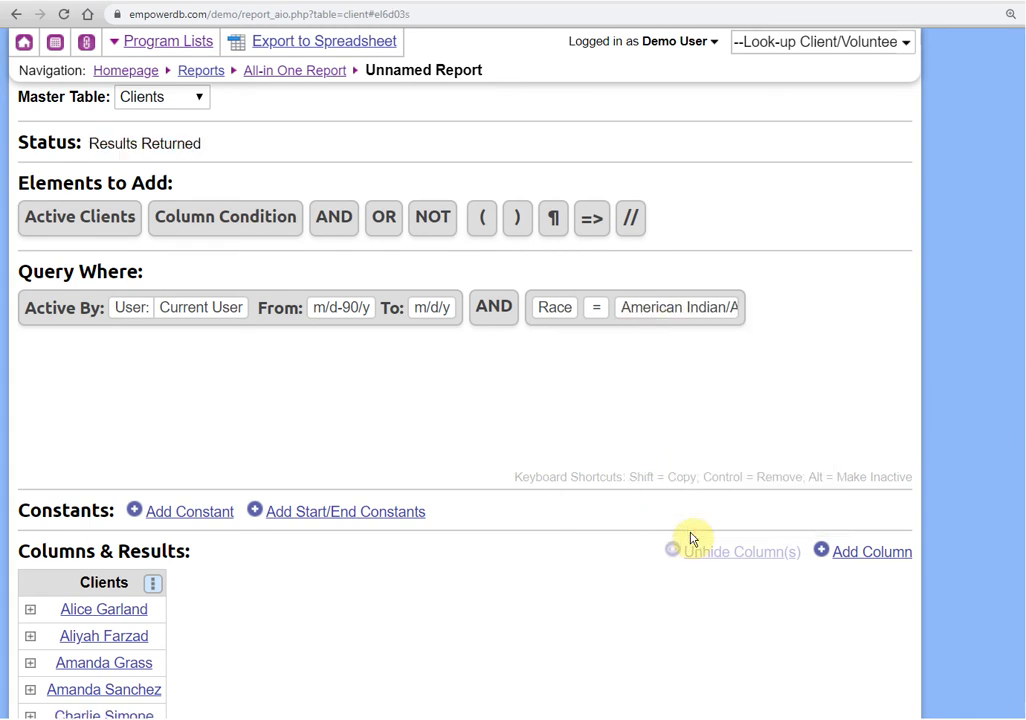
pyautogui.scroll(-1, 37, 620)
pyautogui.scroll(1, 150, 560)
# Add another column condition after Race and base it on the client demographics column Education.
pyautogui.moveTo(215, 220); pyautogui.dragTo(753, 318)
pyautogui.click(48, 358)
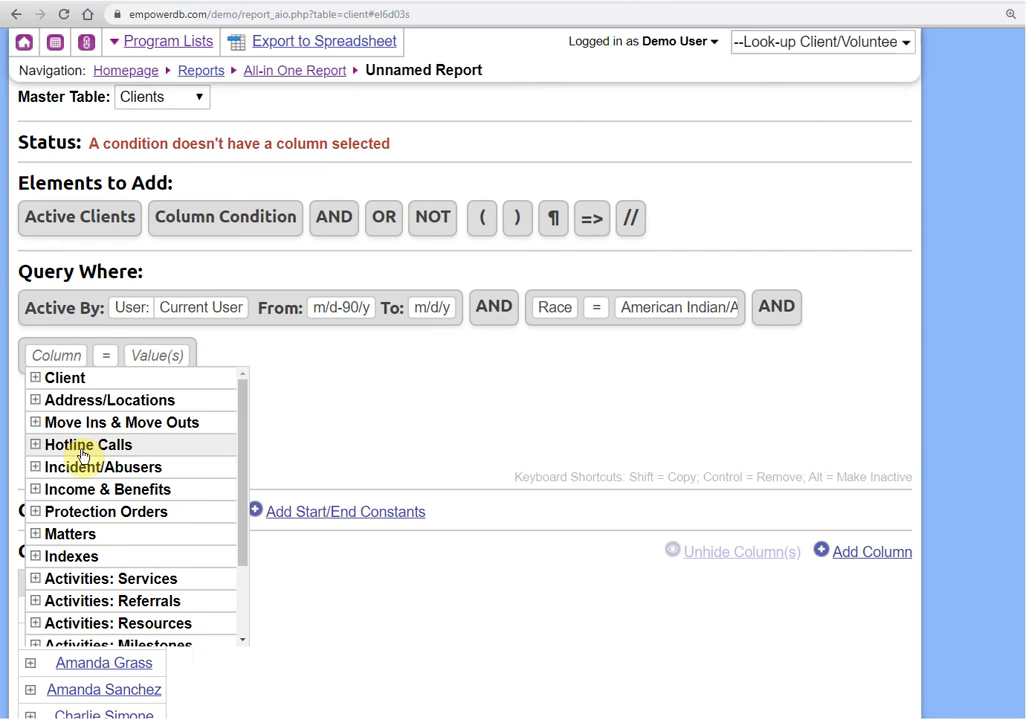
pyautogui.click(70, 378)
pyautogui.click(96, 489)
pyautogui.scroll(-3, 100, 488)
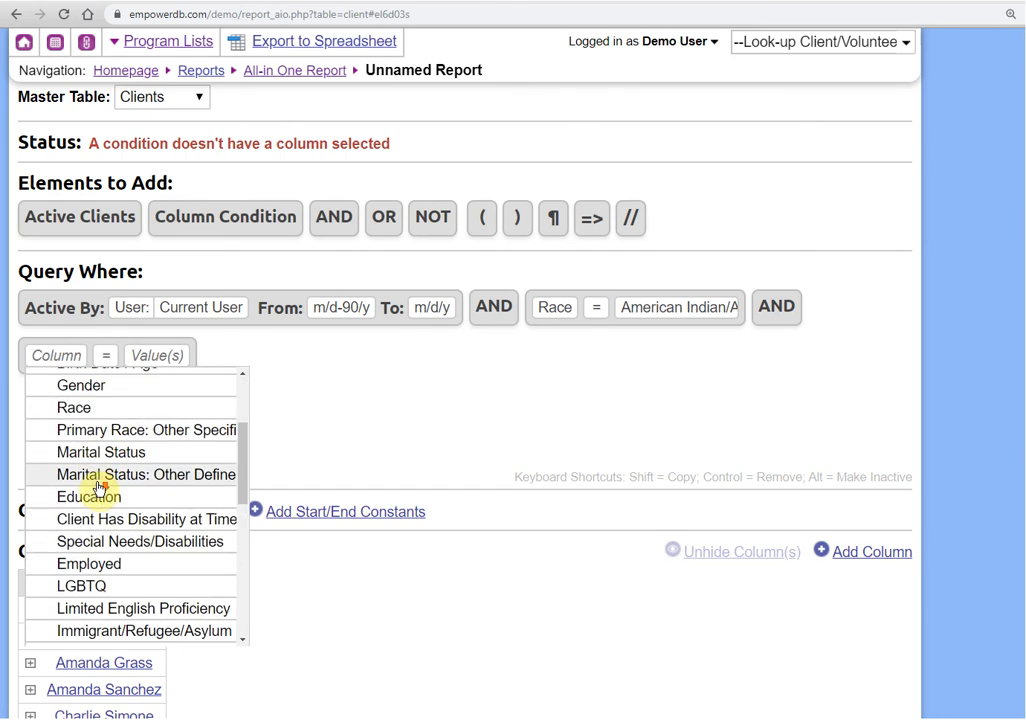
pyautogui.click(101, 496)
# Set the Education condition's values to Associates Degree, Bachelor's Degree, Master's Degree and PhD.
pyautogui.click(167, 362)
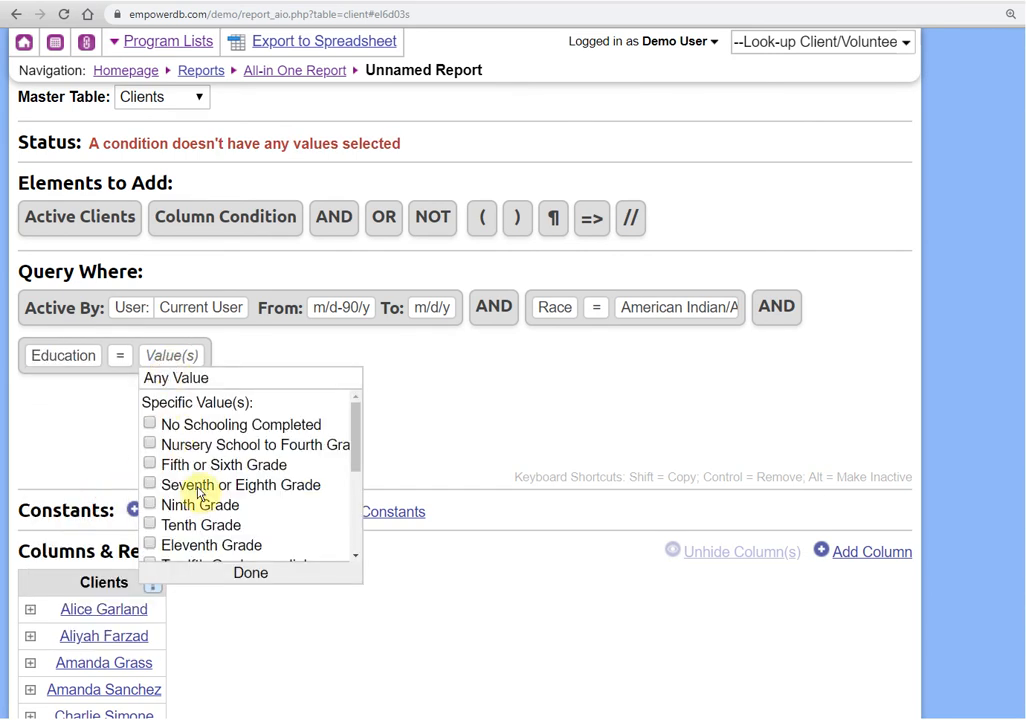
pyautogui.scroll(-3, 198, 482)
pyautogui.scroll(-1, 205, 478)
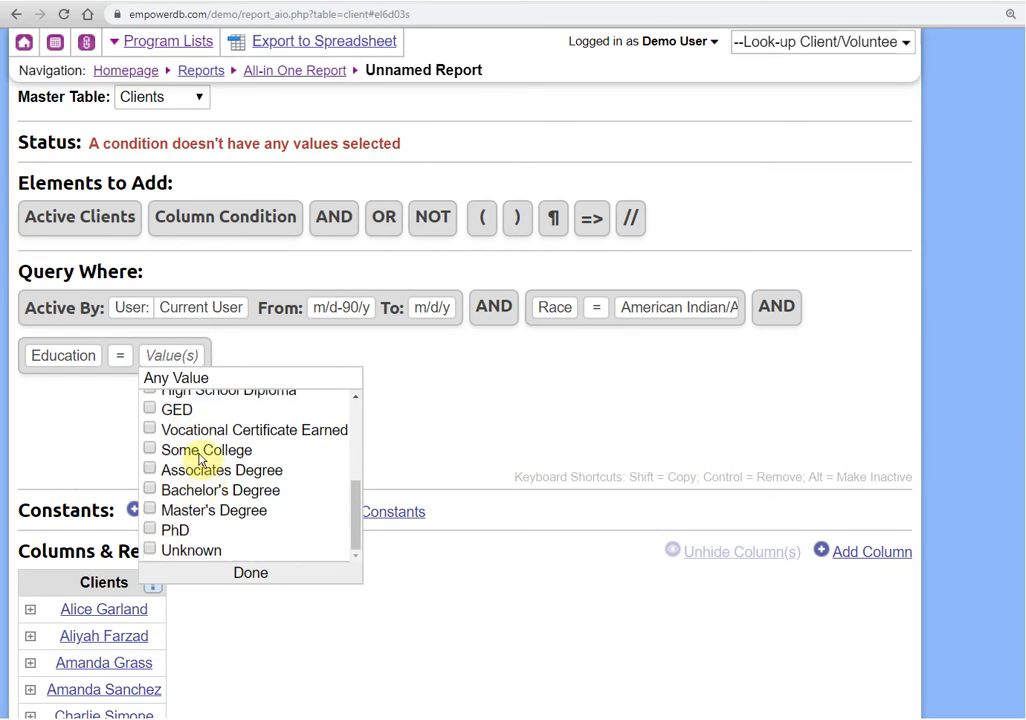
pyautogui.click(200, 490)
pyautogui.click(201, 509)
pyautogui.click(175, 529)
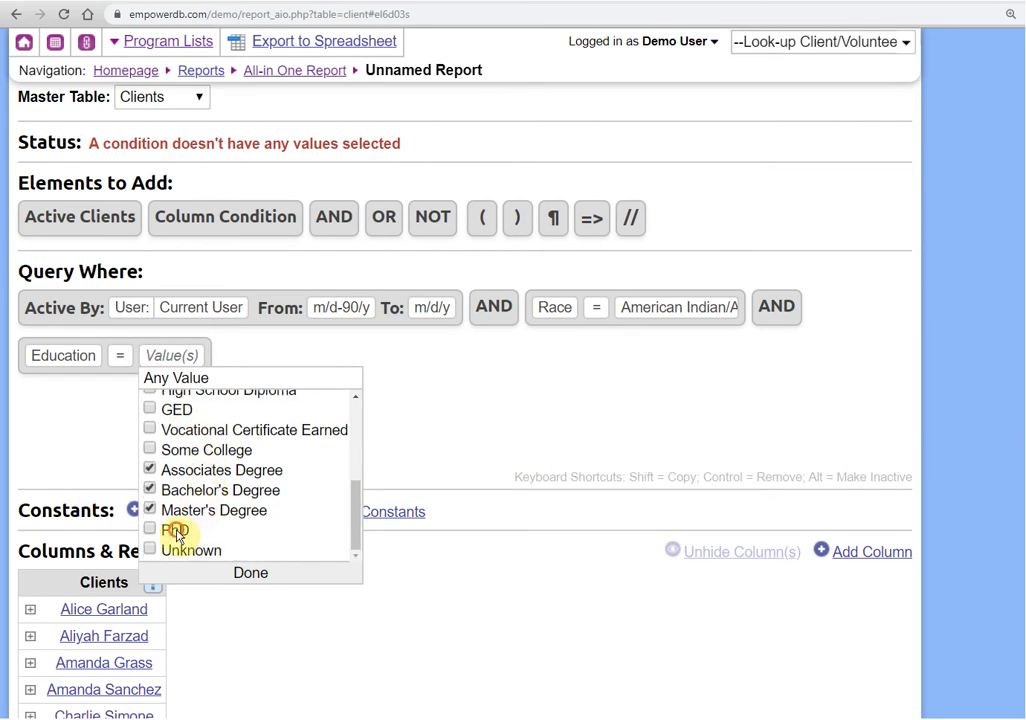
pyautogui.click(188, 572)
pyautogui.scroll(-1, 266, 556)
pyautogui.scroll(1, 266, 556)
# Add the client demographics column Employed to the report's results.
pyautogui.moveTo(226, 221); pyautogui.dragTo(192, 201)
pyautogui.scroll(-1, 433, 401)
pyautogui.click(850, 484)
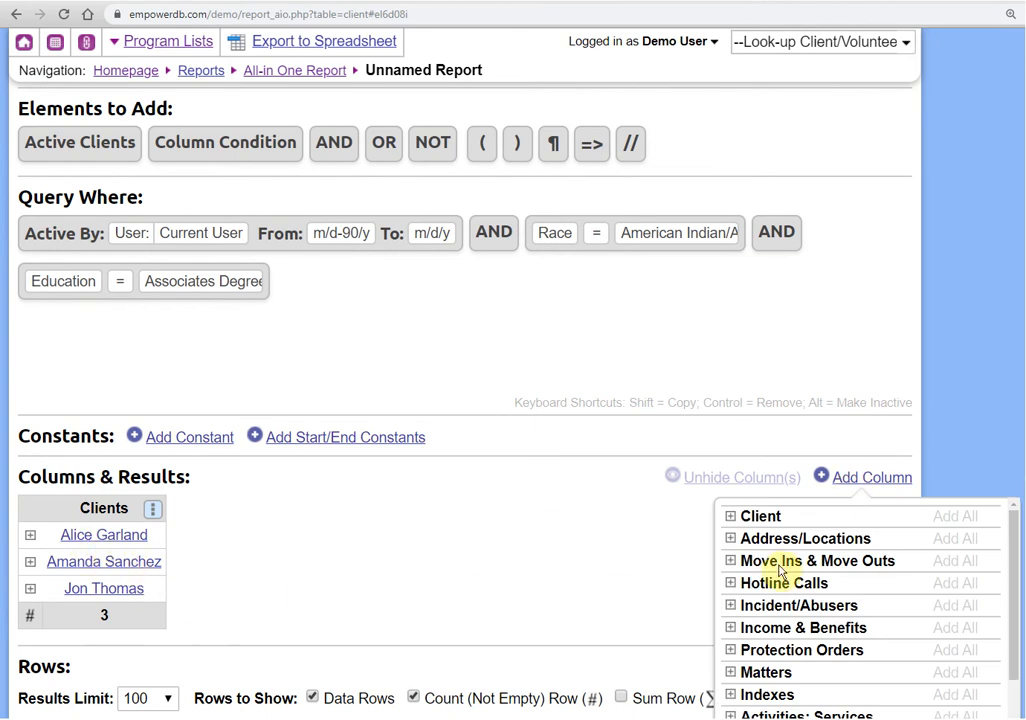
pyautogui.click(795, 520)
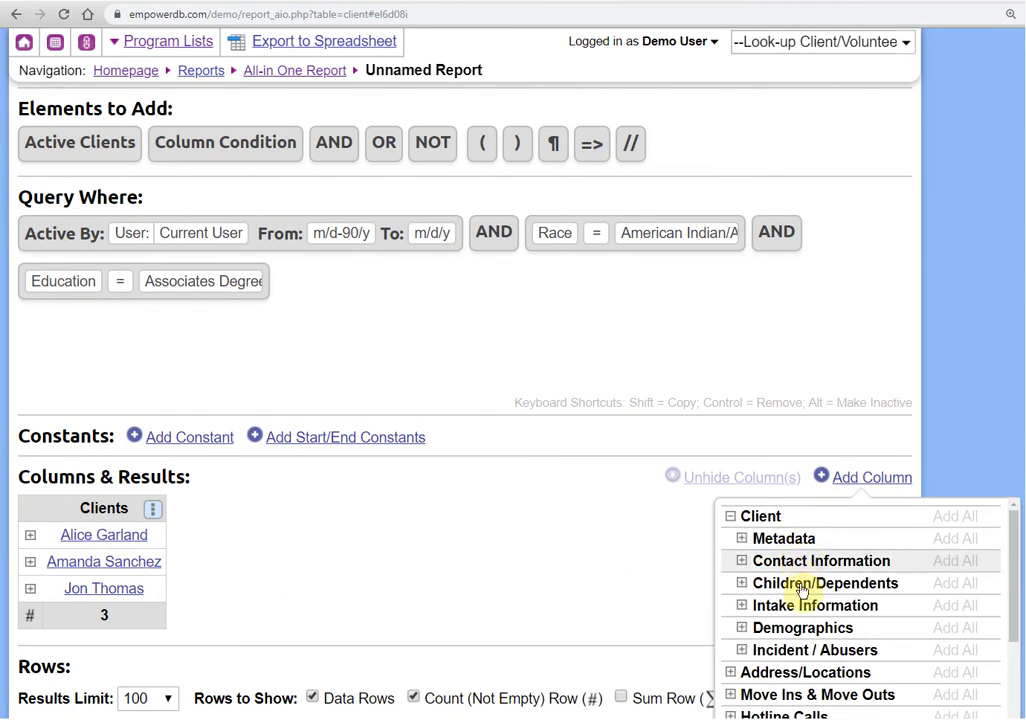
pyautogui.click(802, 630)
pyautogui.scroll(-4, 813, 607)
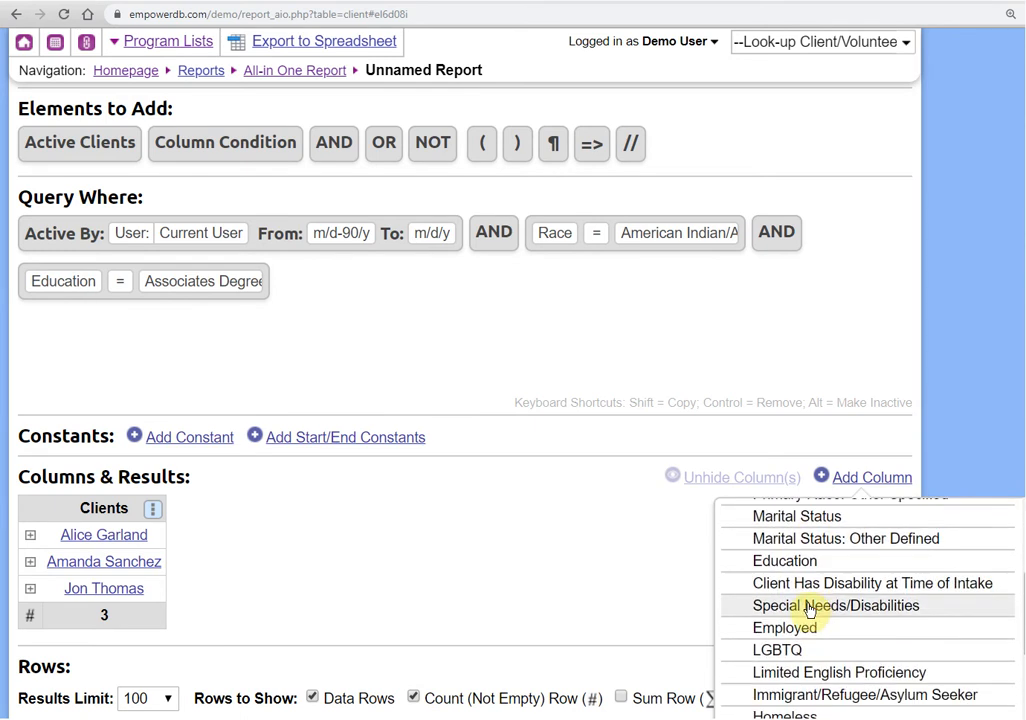
pyautogui.scroll(-2, 808, 588)
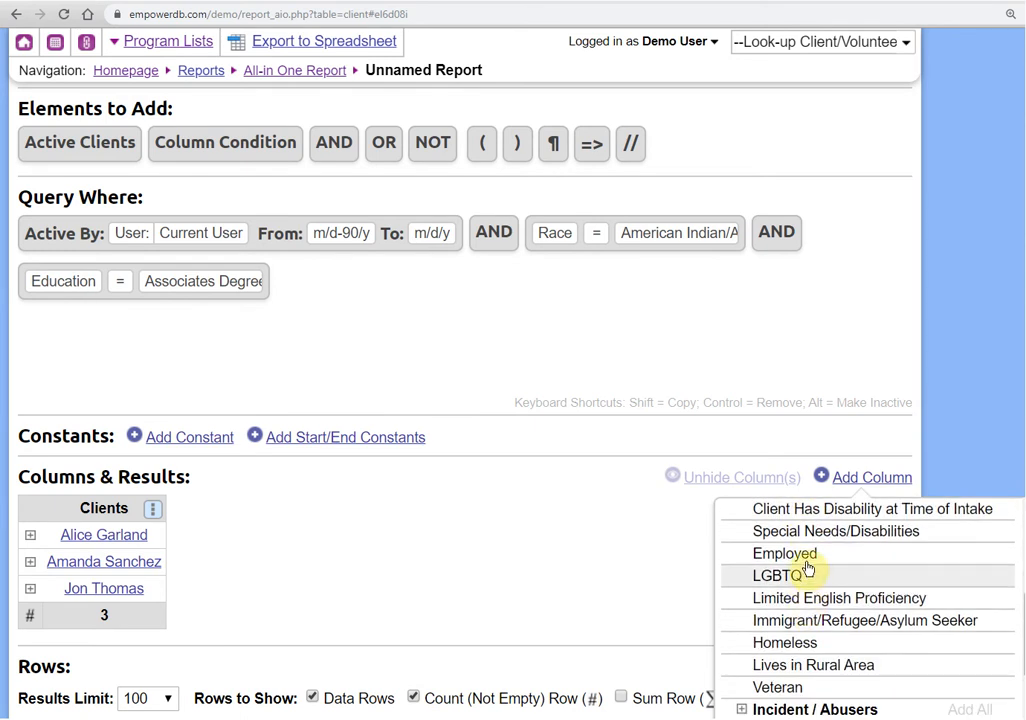
pyautogui.click(803, 563)
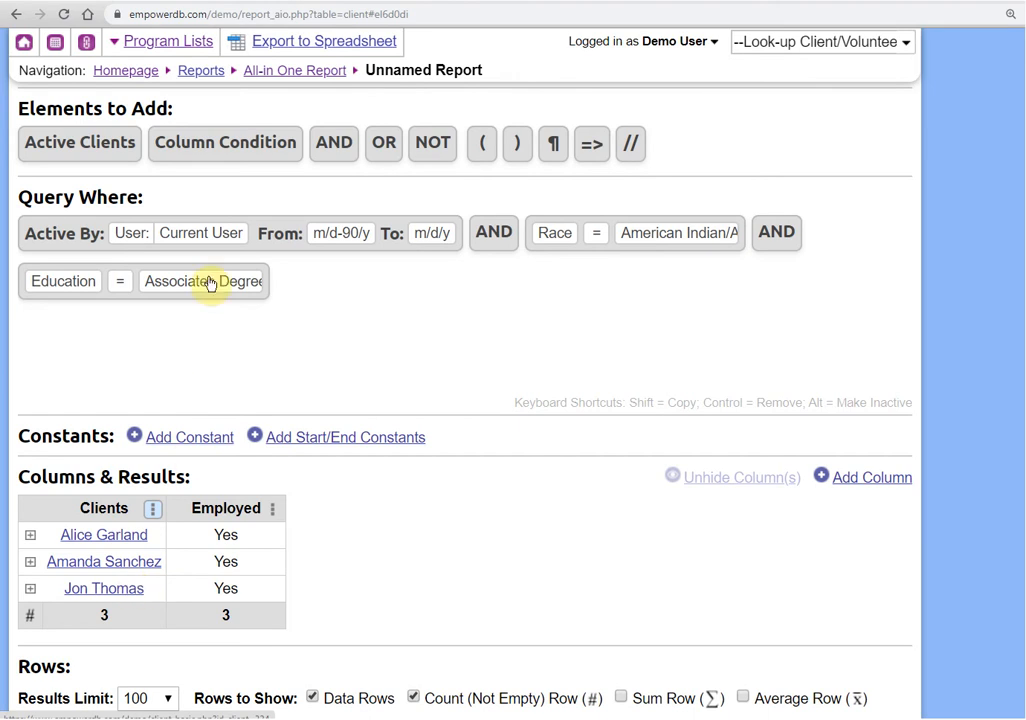
# Clear the Employed answer on the first listed client's Non-Residential Intake page and save the changes.
pyautogui.click(115, 545)
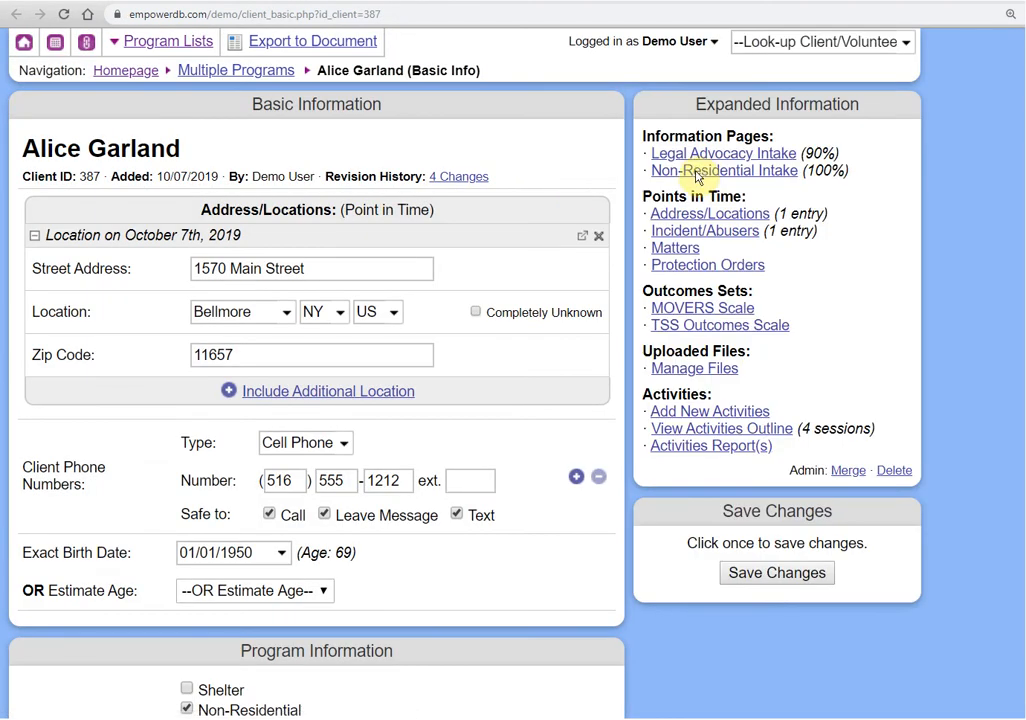
pyautogui.click(678, 234)
pyautogui.scroll(-8, 519, 486)
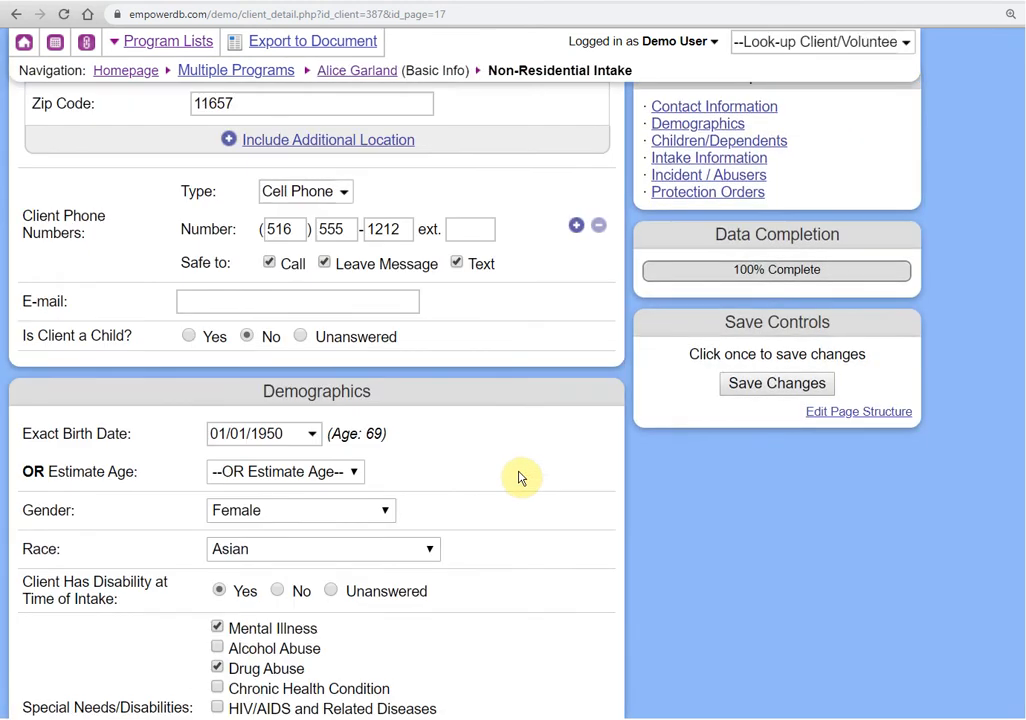
pyautogui.click(392, 624)
pyautogui.click(782, 415)
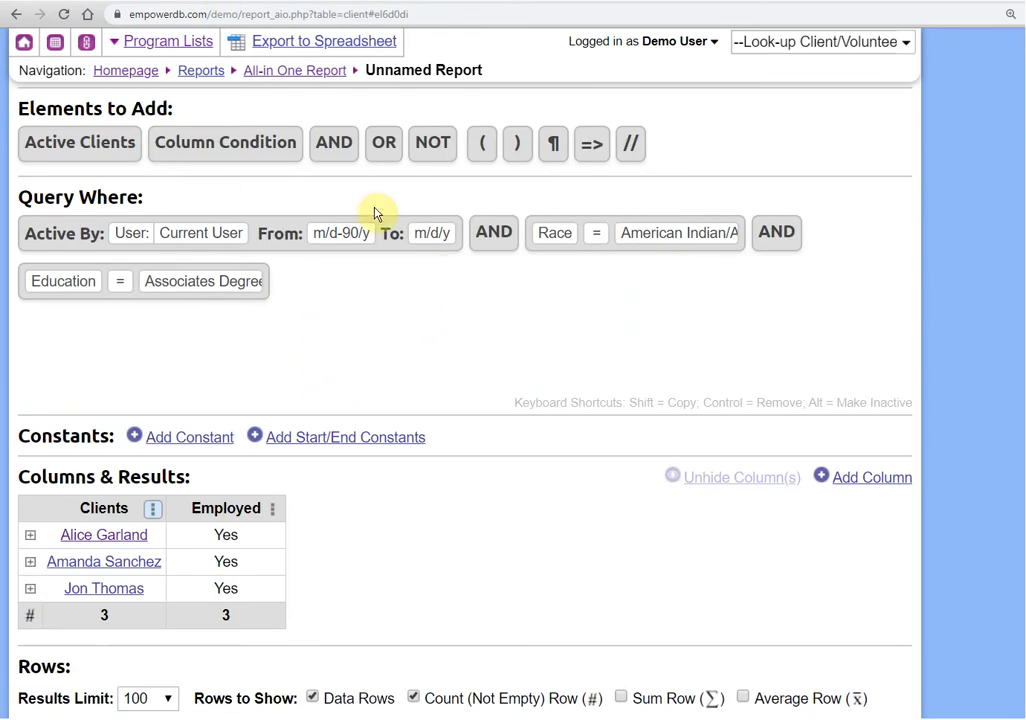
# Add a column condition after Education in the query and base it on the client demographics column Employed.
pyautogui.moveTo(266, 152); pyautogui.dragTo(285, 300)
pyautogui.click(357, 289)
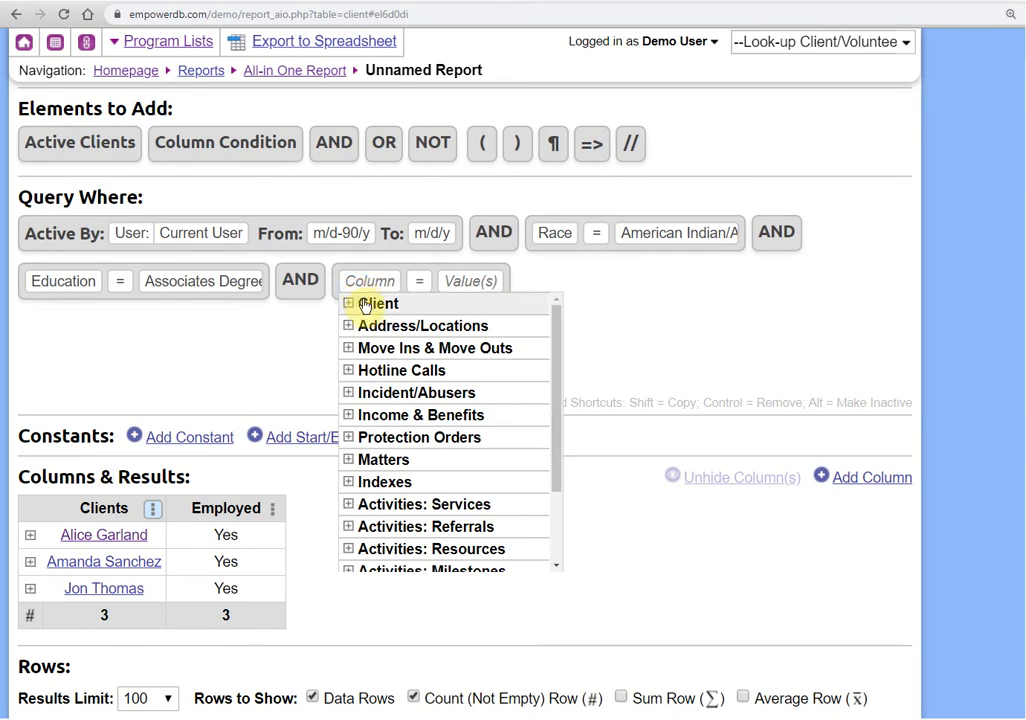
pyautogui.click(385, 304)
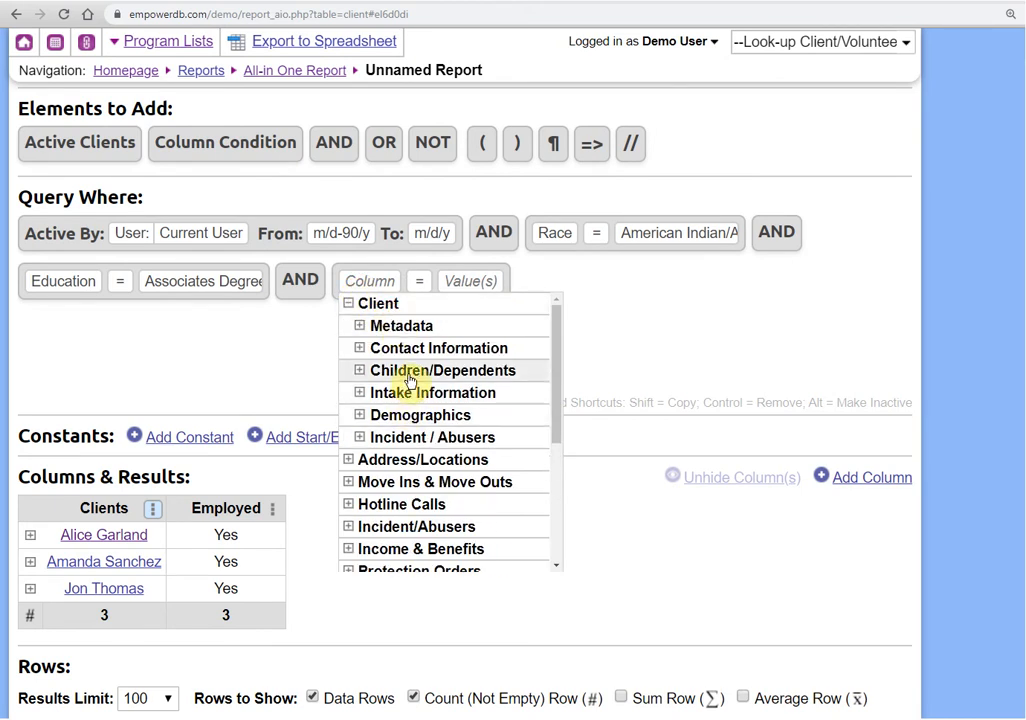
pyautogui.click(408, 412)
pyautogui.scroll(-3, 416, 405)
pyautogui.scroll(-1, 412, 398)
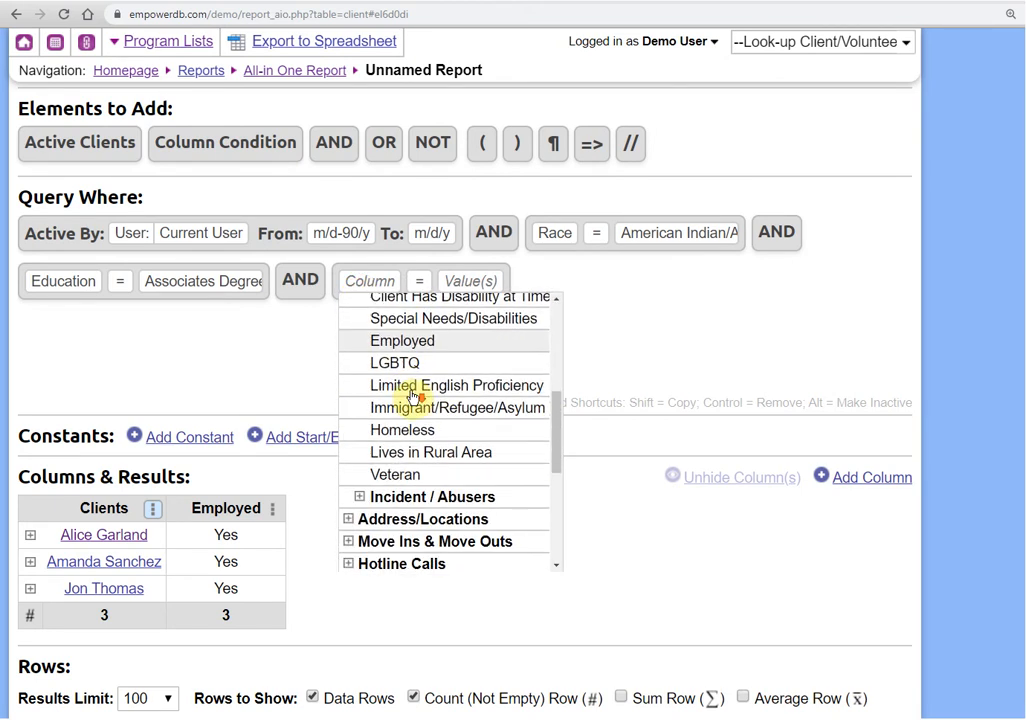
pyautogui.scroll(2, 435, 400)
pyautogui.scroll(-1, 418, 440)
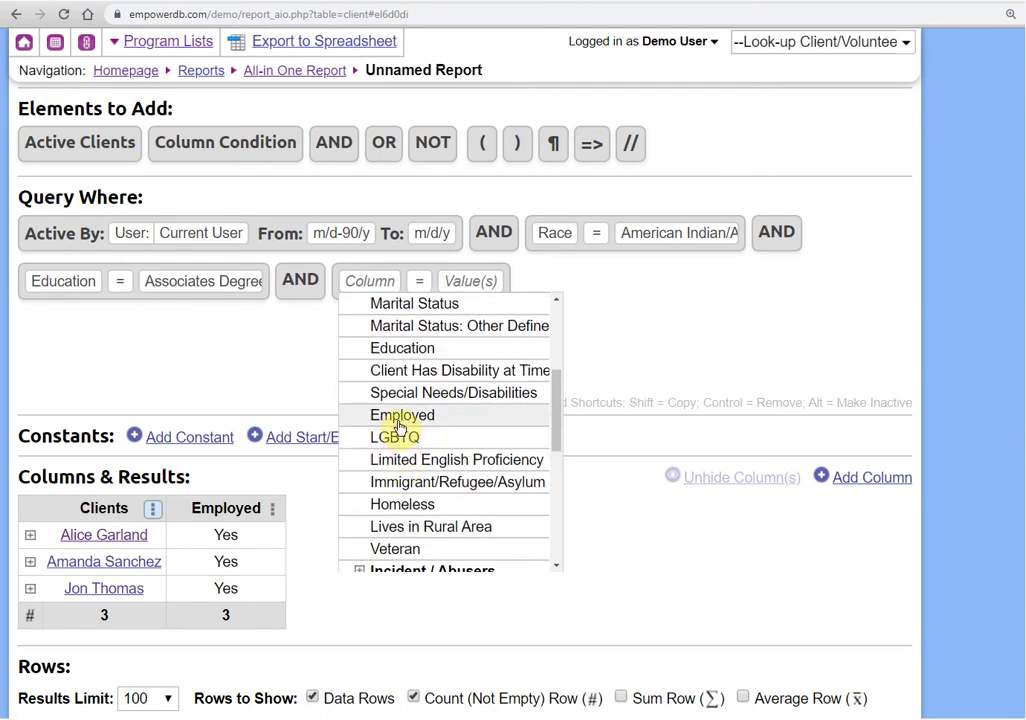
pyautogui.click(401, 416)
# Set the Employed condition to not equal (≠) Any Value.
pyautogui.click(441, 291)
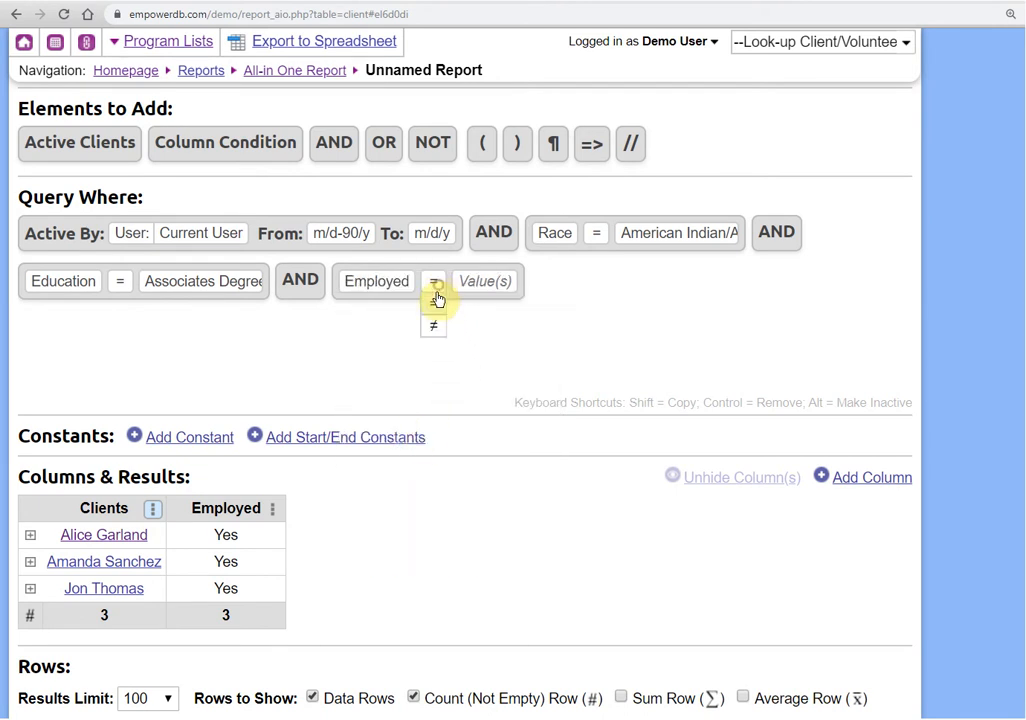
pyautogui.click(435, 323)
pyautogui.click(469, 293)
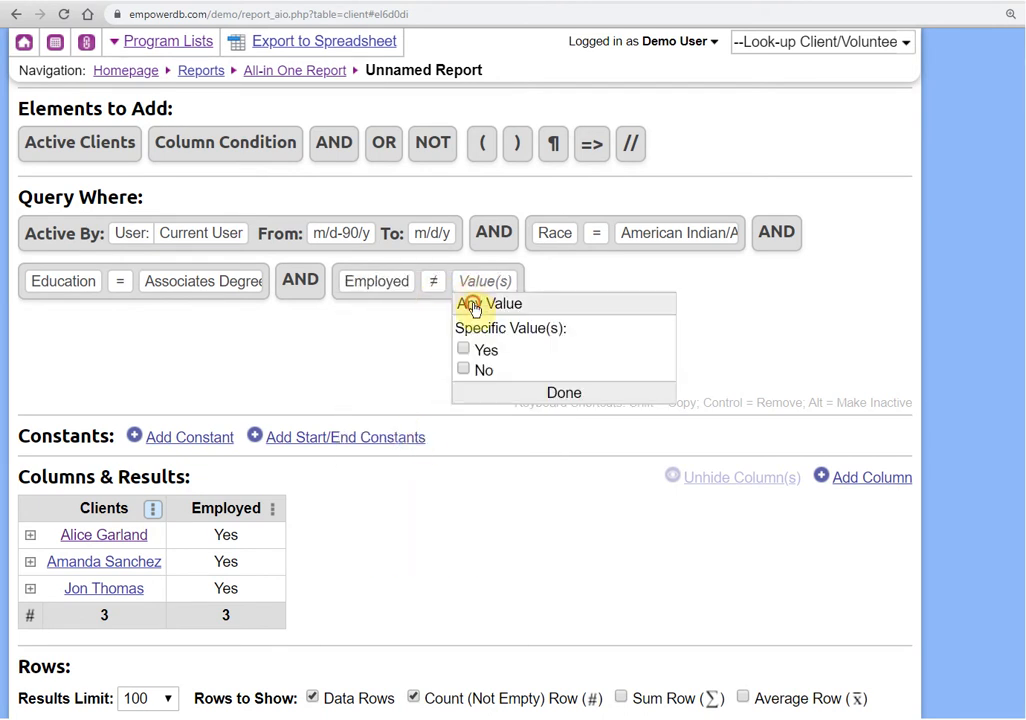
pyautogui.click(474, 304)
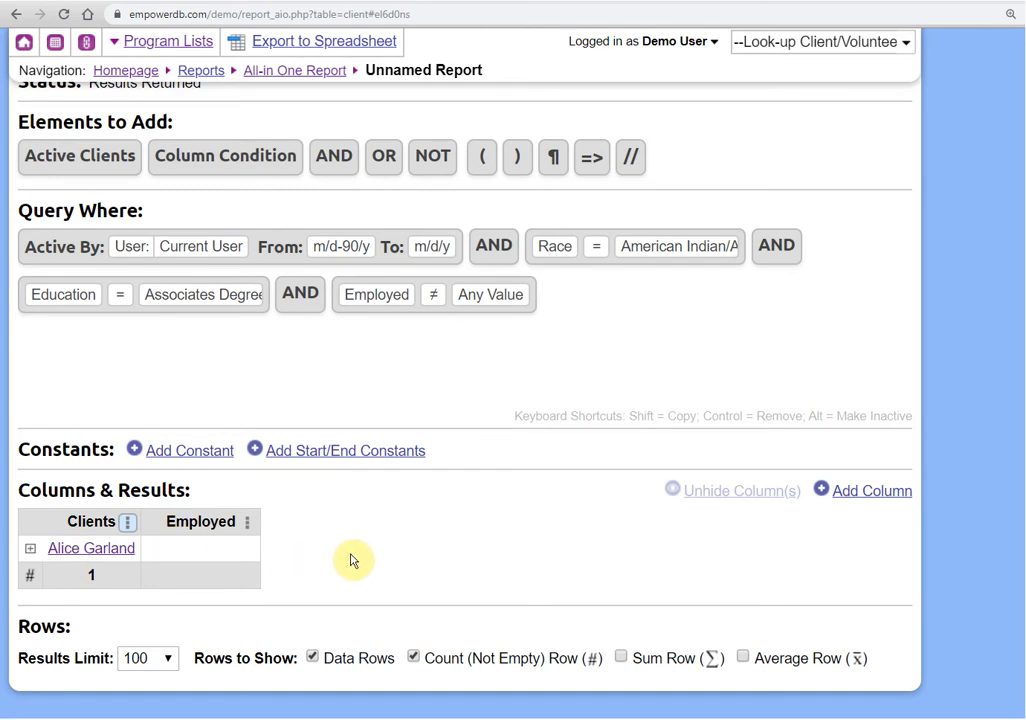
# Start saving the report under the name Need Employment Status and place it in the Homepage Reminders folder.
pyautogui.scroll(1, 352, 563)
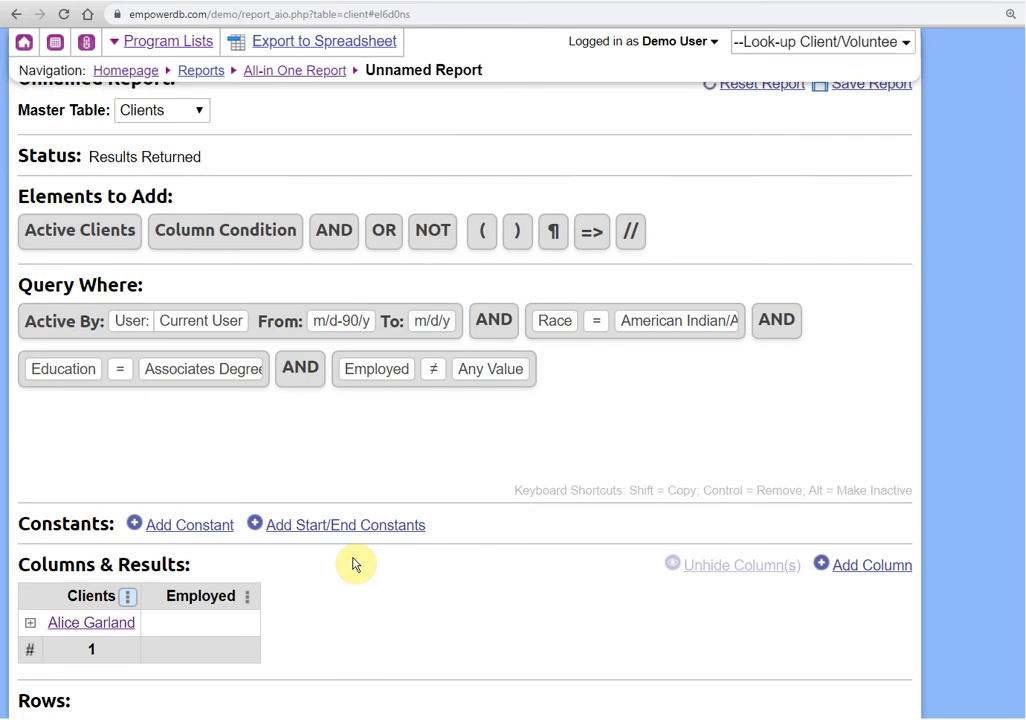
pyautogui.scroll(1, 355, 560)
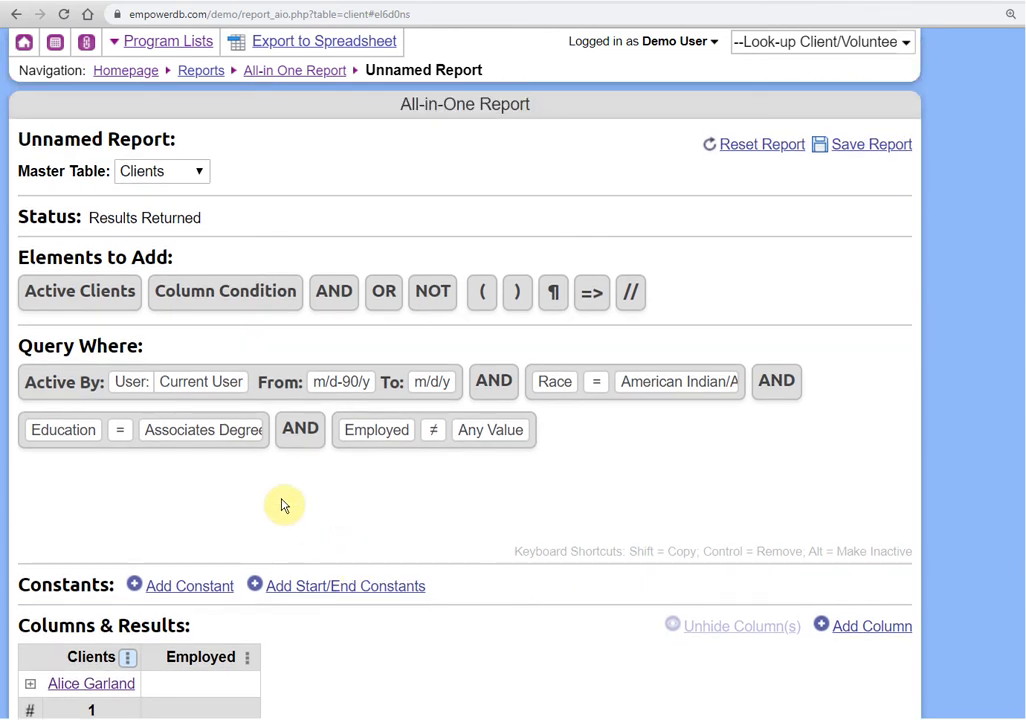
pyautogui.scroll(-1, 275, 485)
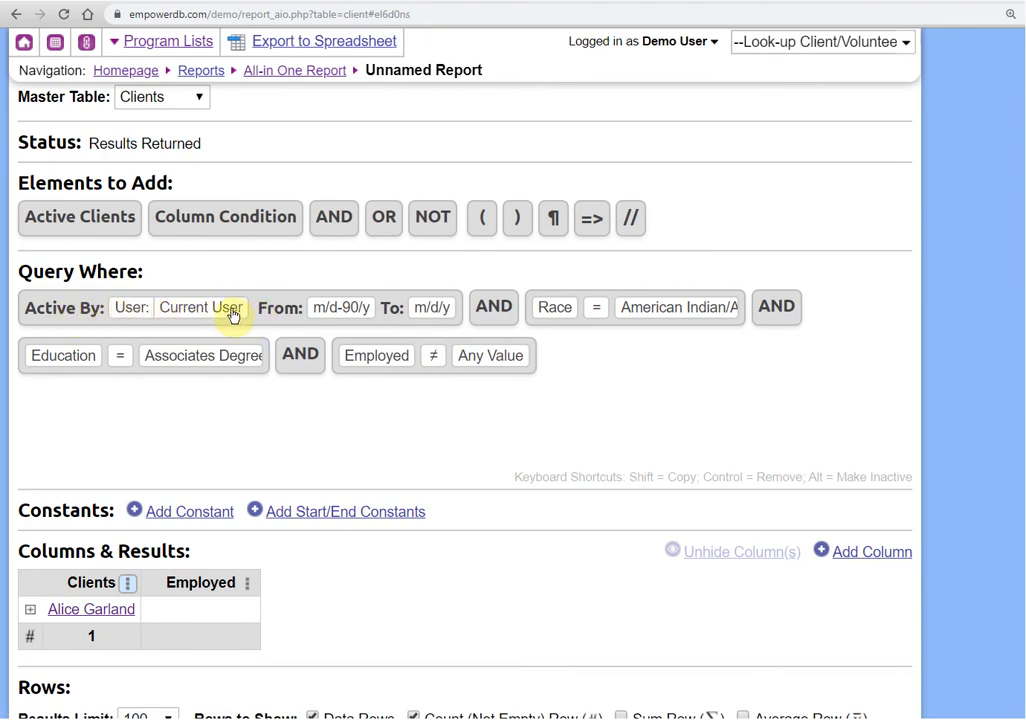
pyautogui.scroll(2, 655, 408)
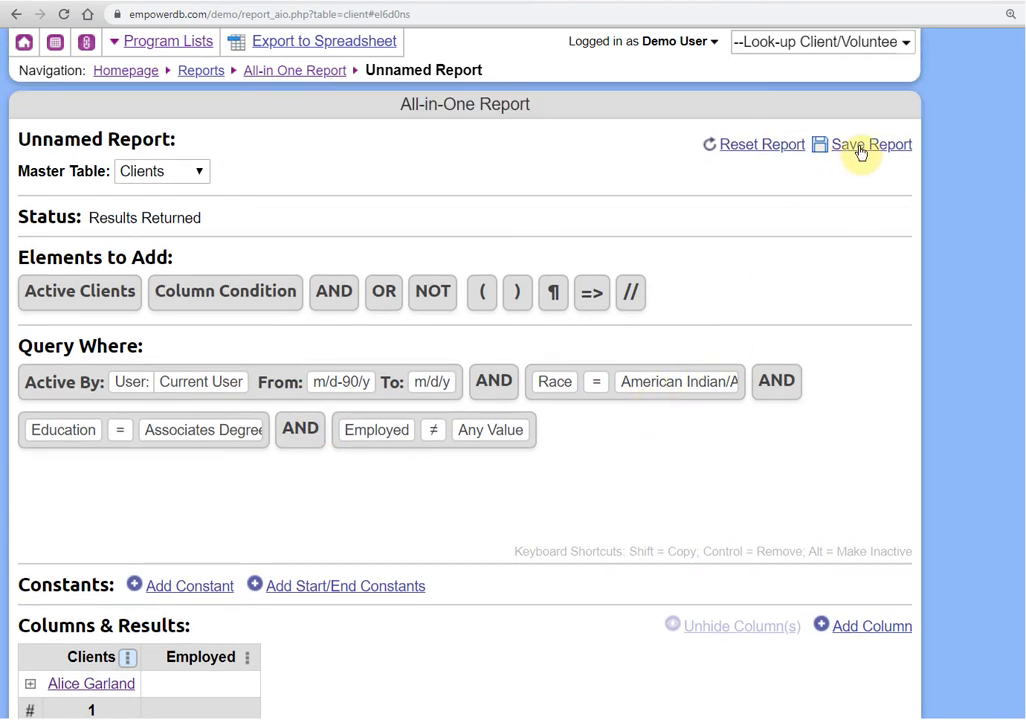
pyautogui.click(862, 148)
pyautogui.click(583, 378)
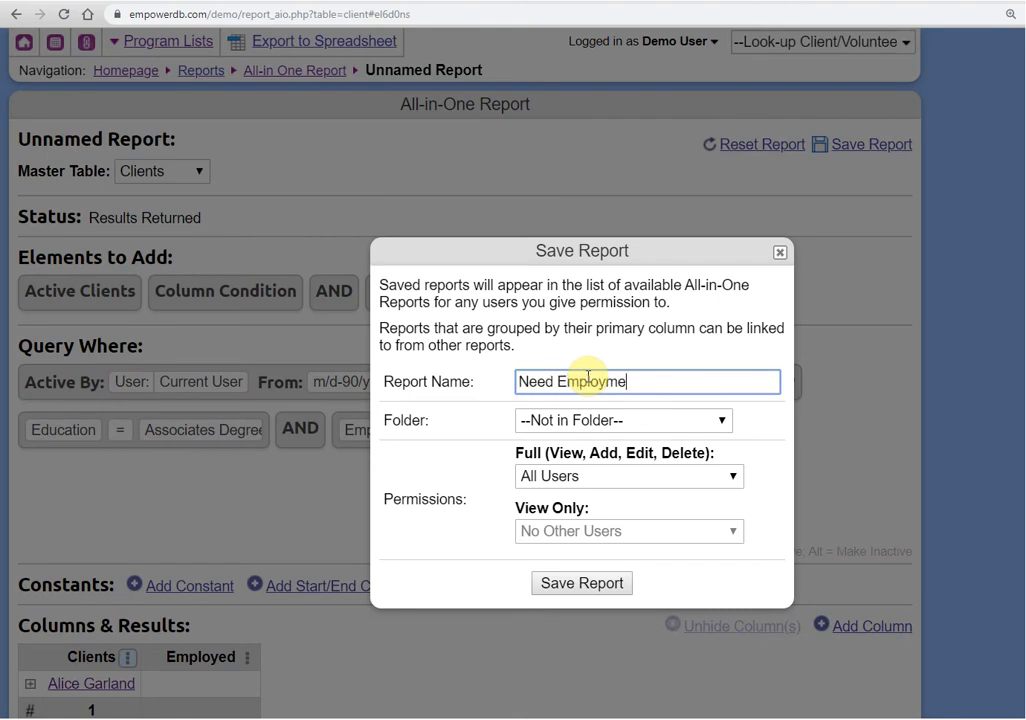
pyautogui.click(570, 424)
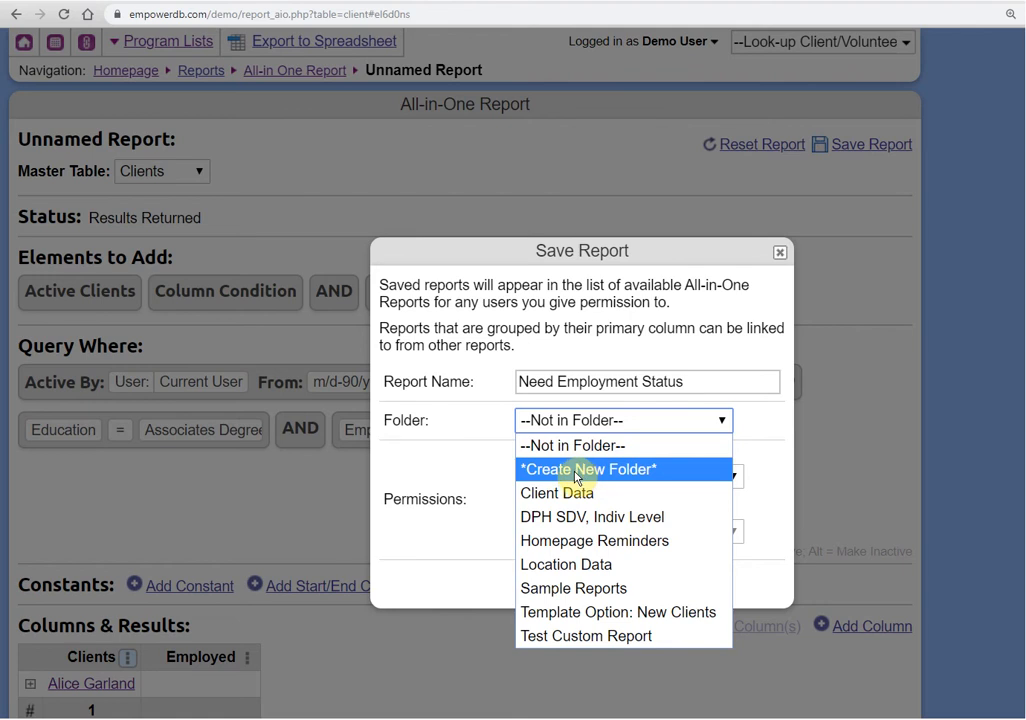
pyautogui.click(600, 540)
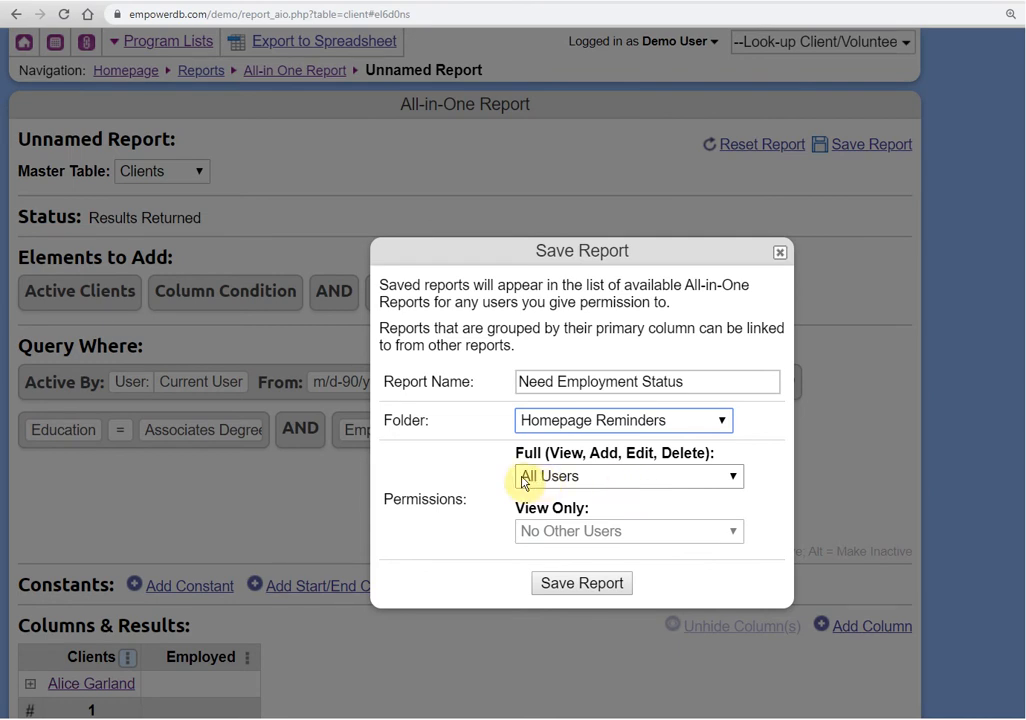
# Give the Site Administrator permission level full access and All Users view-only access, and save the report.
pyautogui.click(610, 484)
pyautogui.scroll(-5, 622, 355)
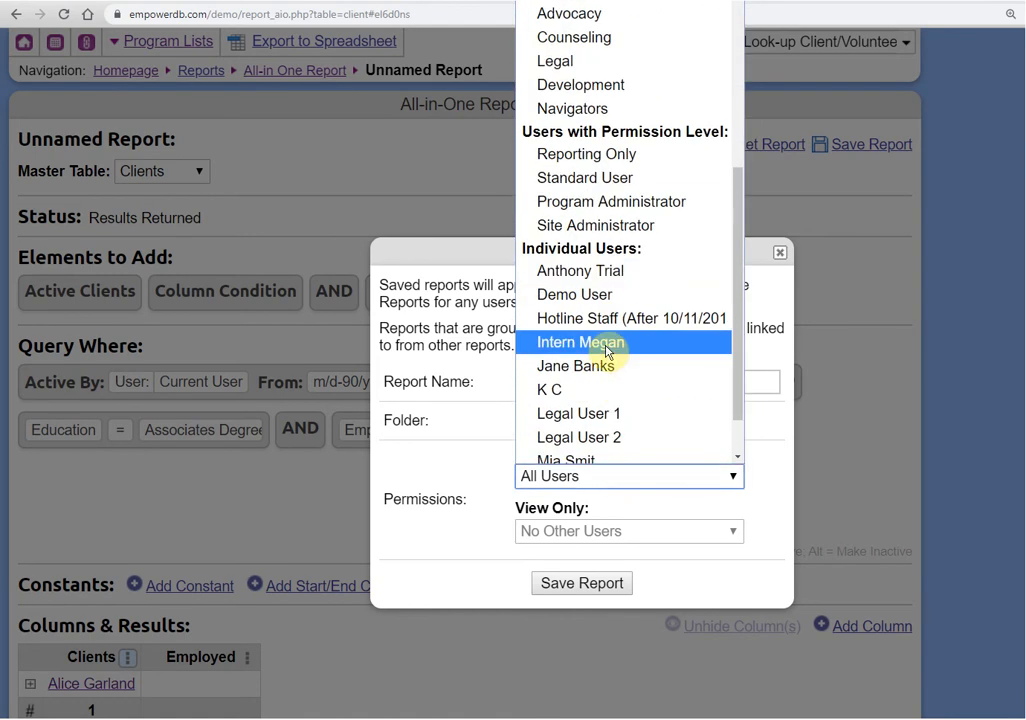
pyautogui.click(545, 226)
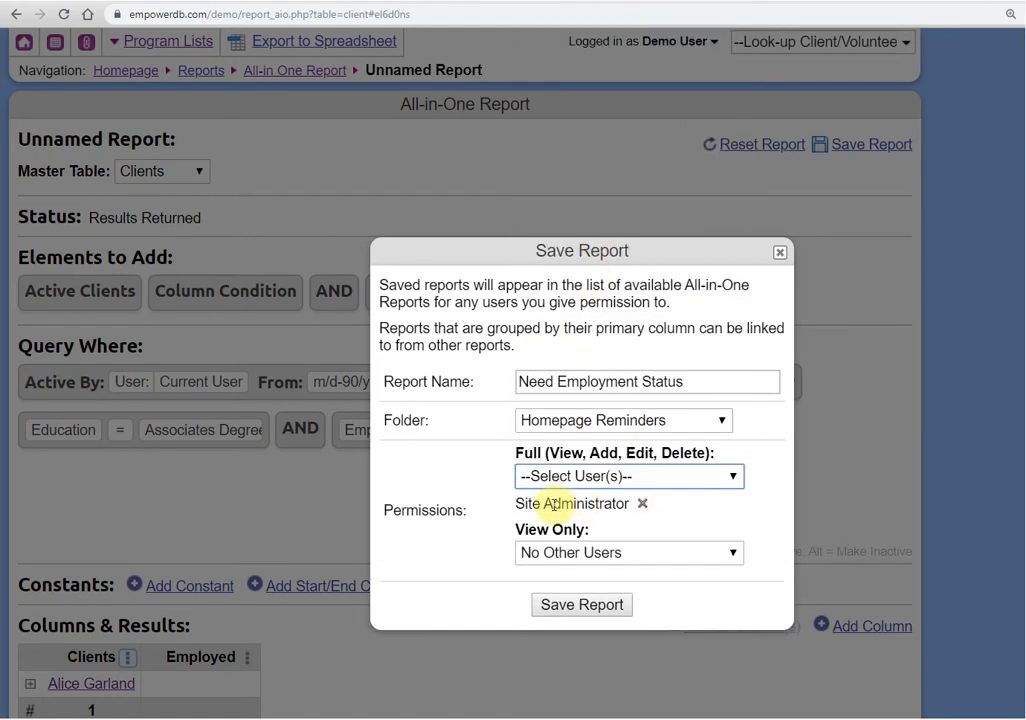
pyautogui.click(622, 552)
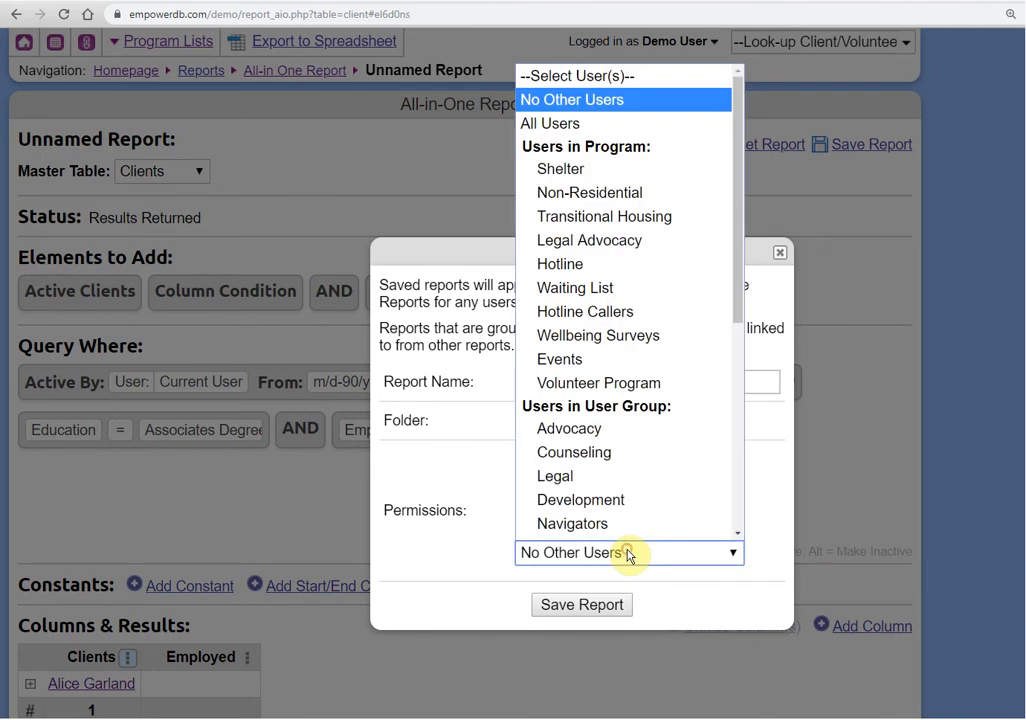
pyautogui.click(550, 123)
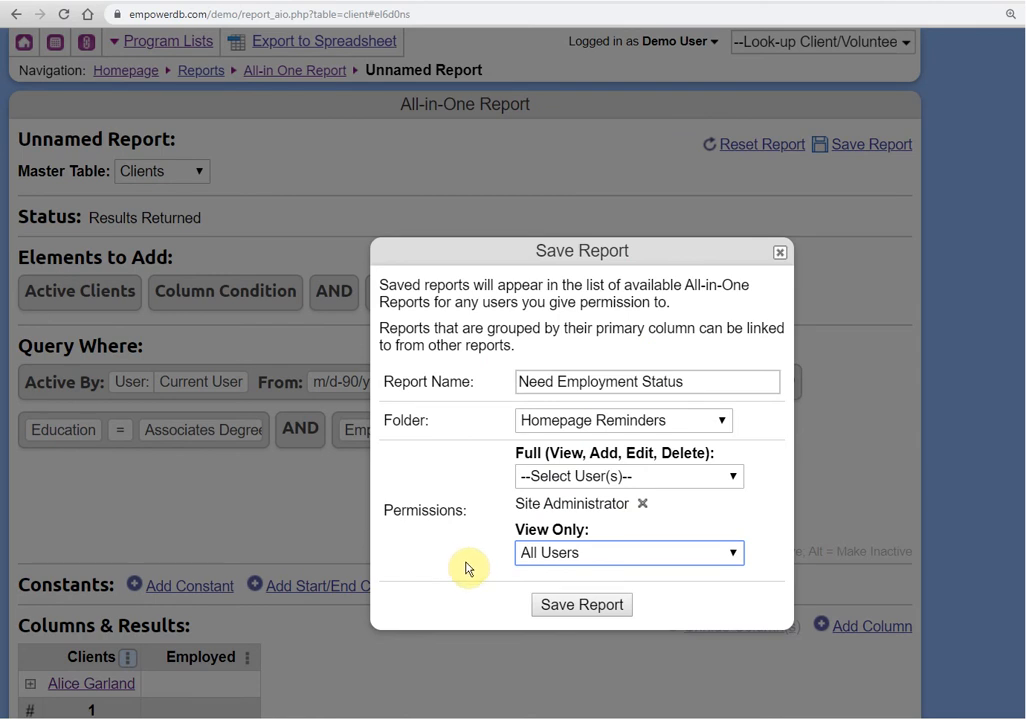
pyautogui.click(550, 604)
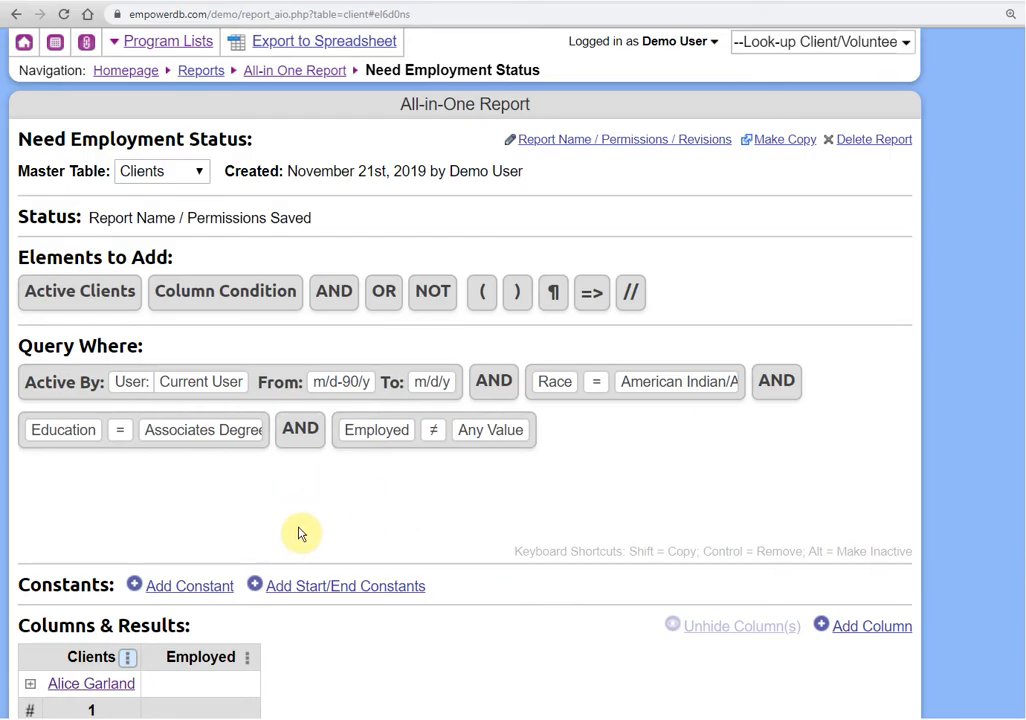
# Add the Need Employment Status report as a new AIO reminder in Data Completion Reminders and save the changes.
pyautogui.scroll(-1, 316, 524)
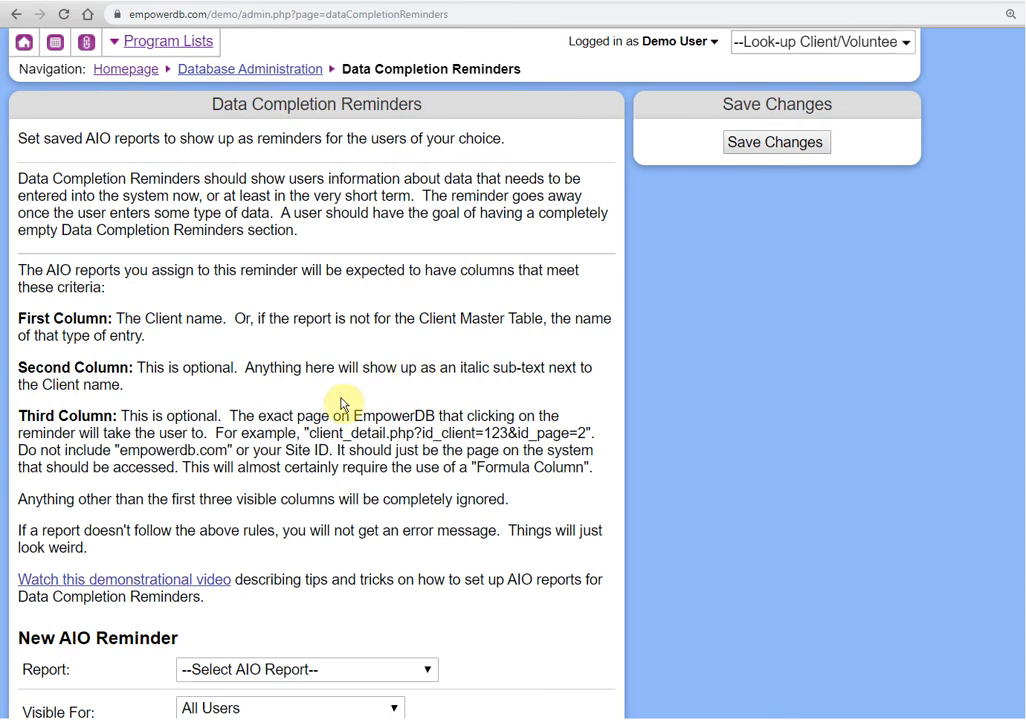
pyautogui.scroll(-1, 337, 335)
pyautogui.click(274, 610)
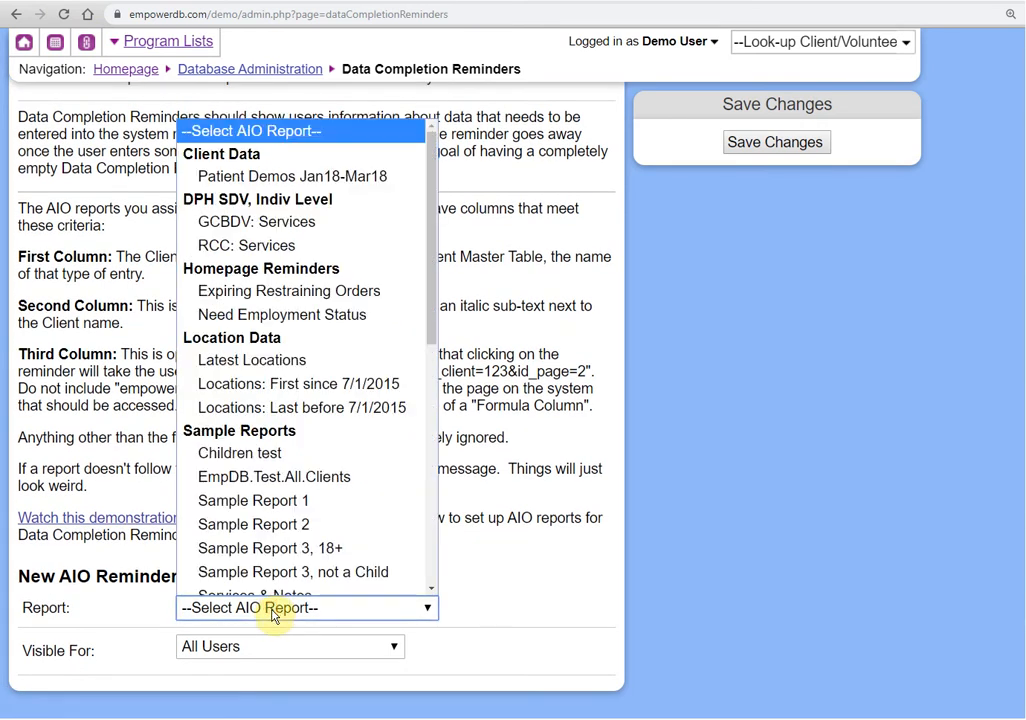
pyautogui.click(305, 308)
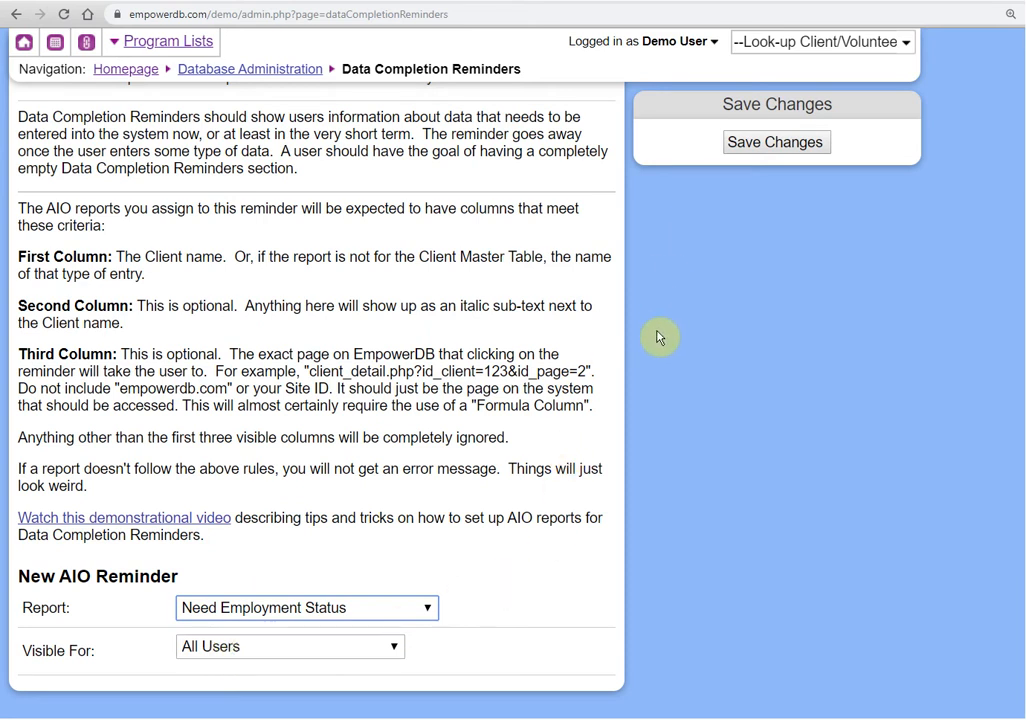
pyautogui.scroll(1, 658, 338)
pyautogui.click(752, 142)
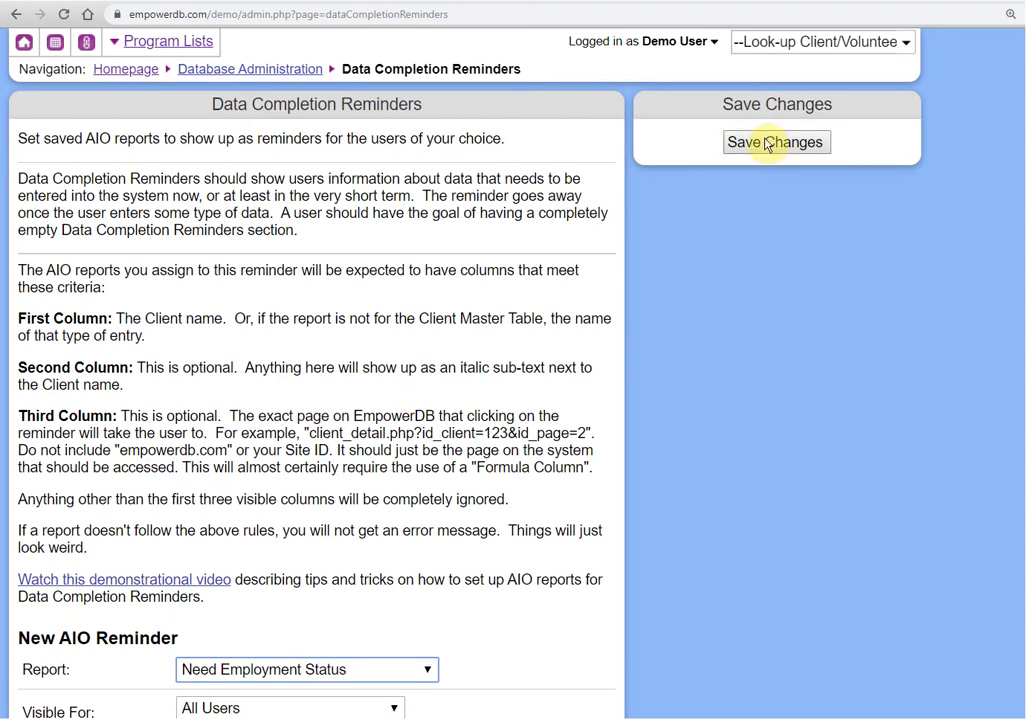
pyautogui.scroll(-4, 721, 451)
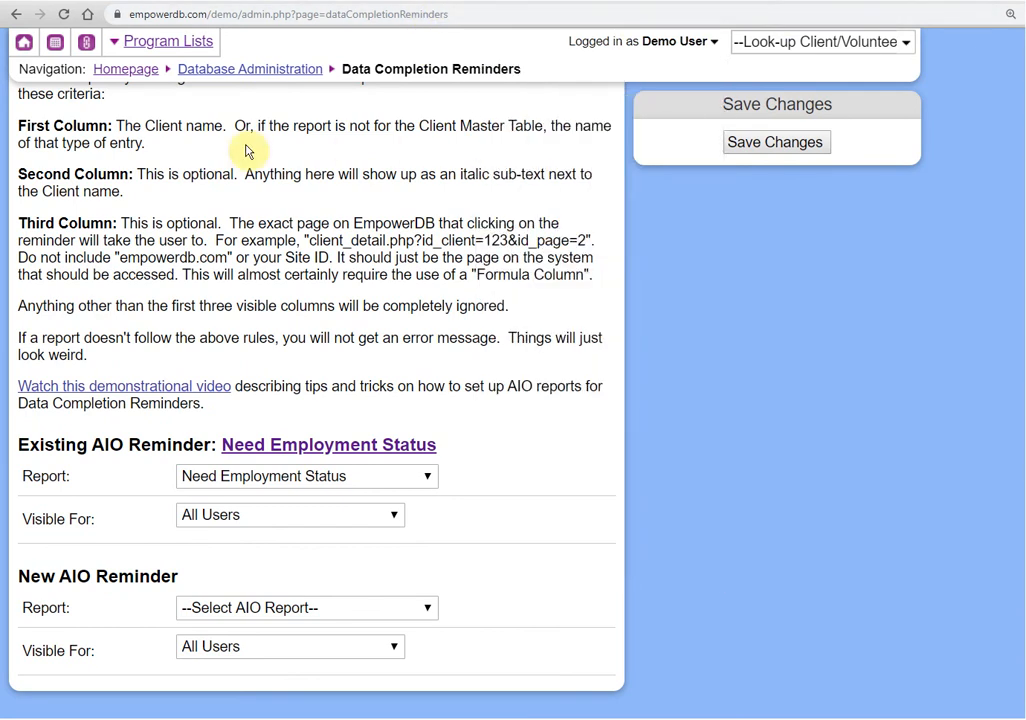
# Open the homepage in a separate tab and go from the client under Need Employment Status to their Non-Residential Intake page.
pyautogui.rightClick(150, 75)
pyautogui.click(180, 80)
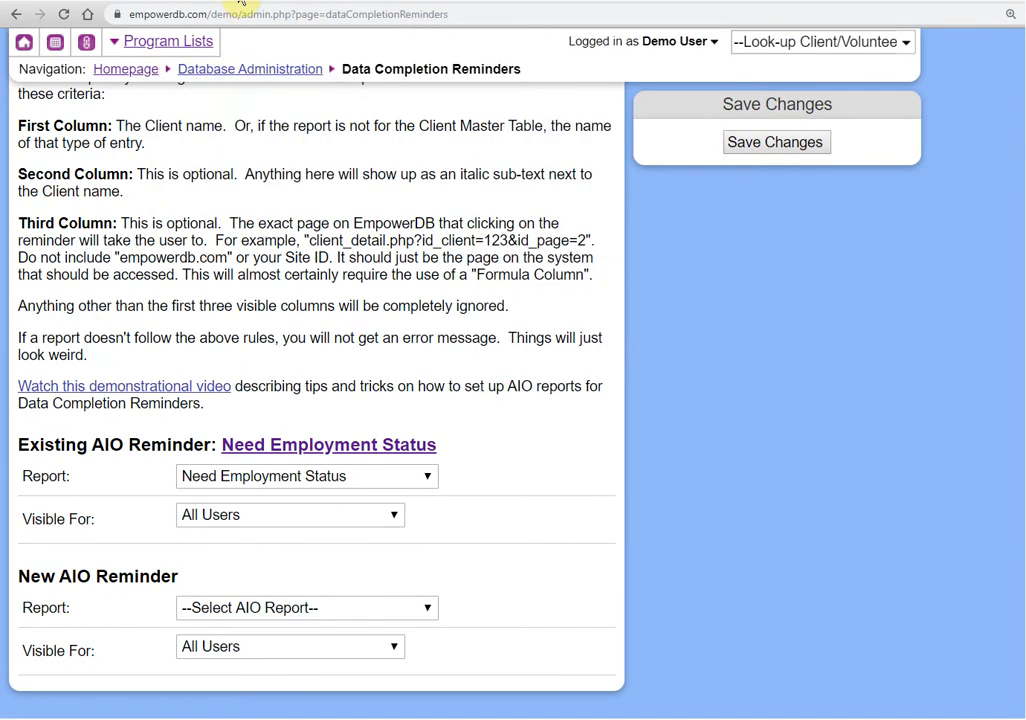
pyautogui.click(240, 3)
pyautogui.scroll(-3, 824, 408)
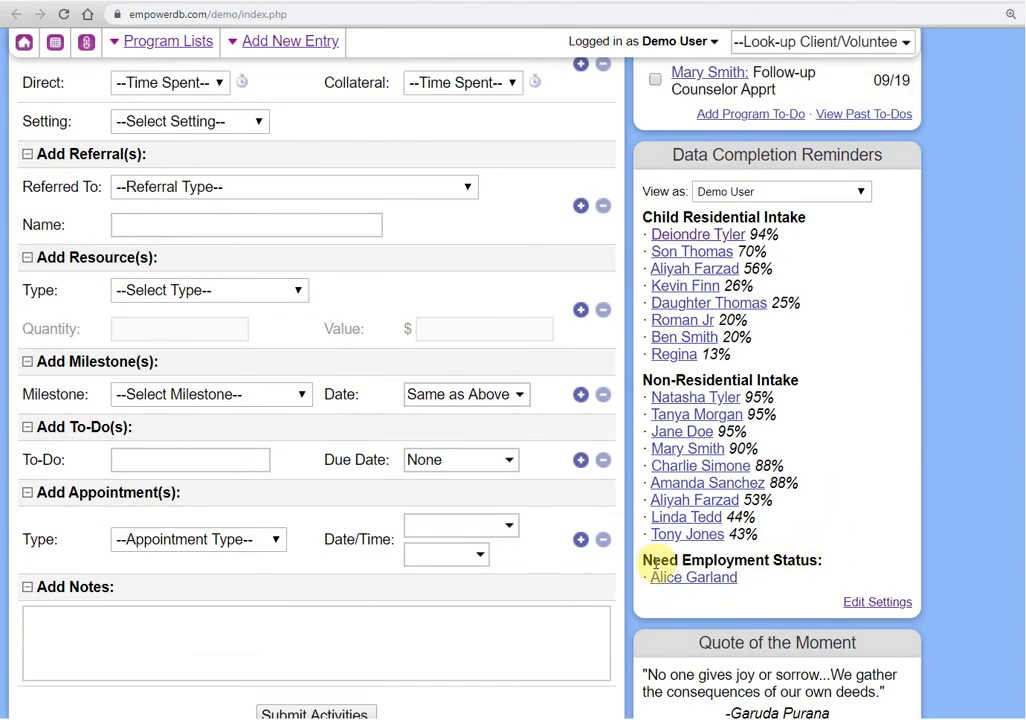
pyautogui.click(701, 580)
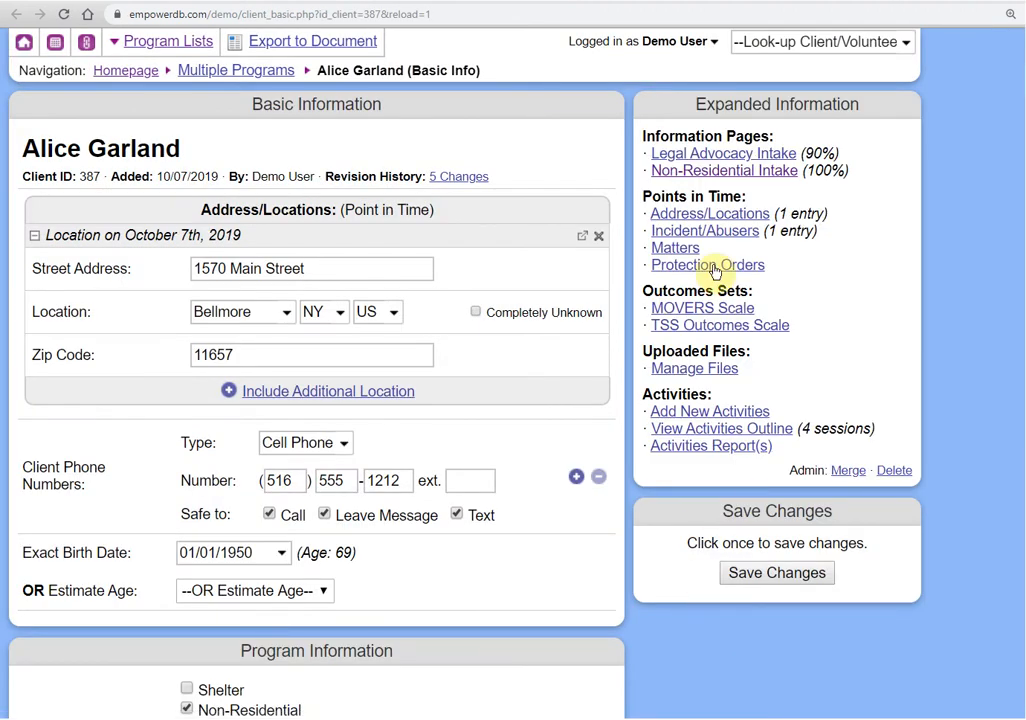
pyautogui.click(717, 172)
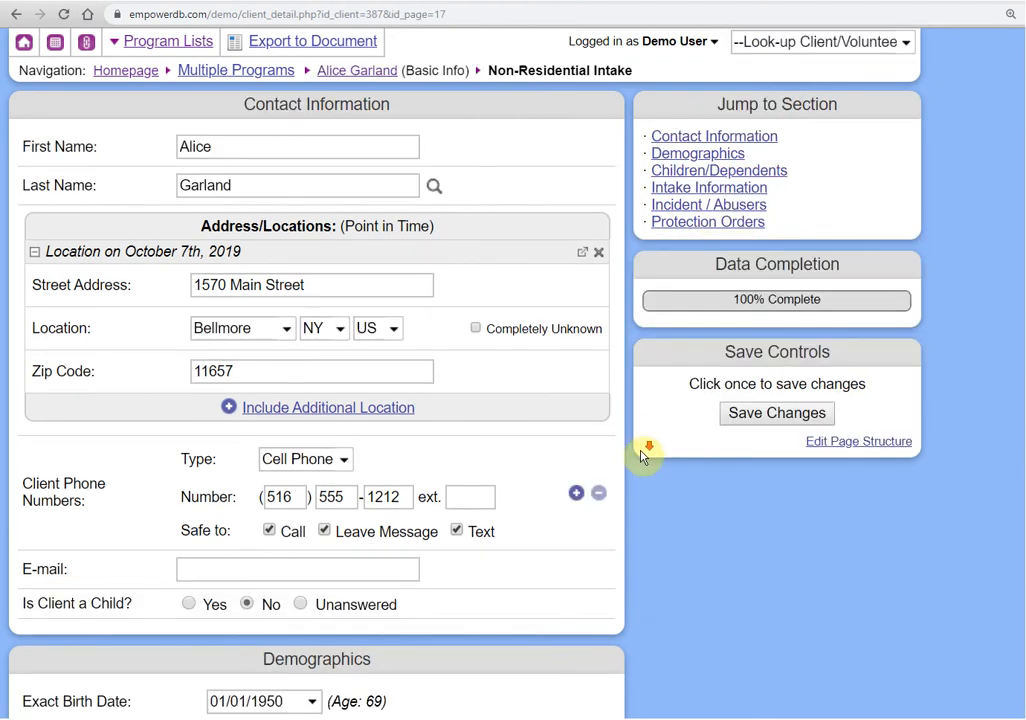
# Set Employed to Yes on the client's Non-Residential Intake page, save the changes and reload the homepage to refresh its reminders.
pyautogui.scroll(-6, 644, 452)
pyautogui.scroll(-3, 641, 452)
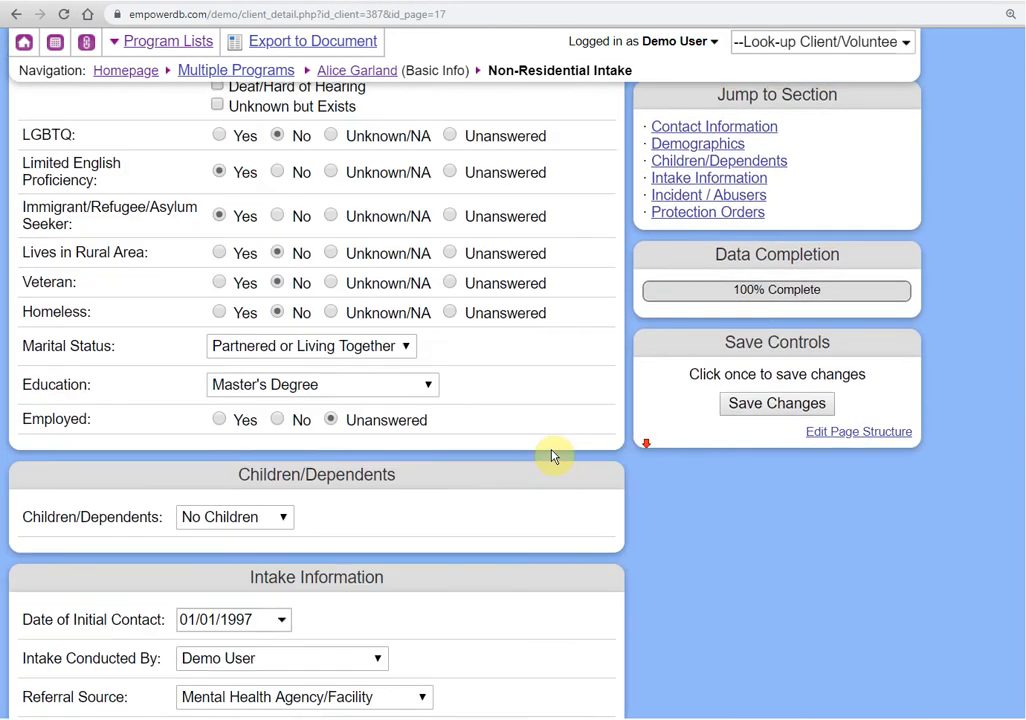
pyautogui.click(238, 403)
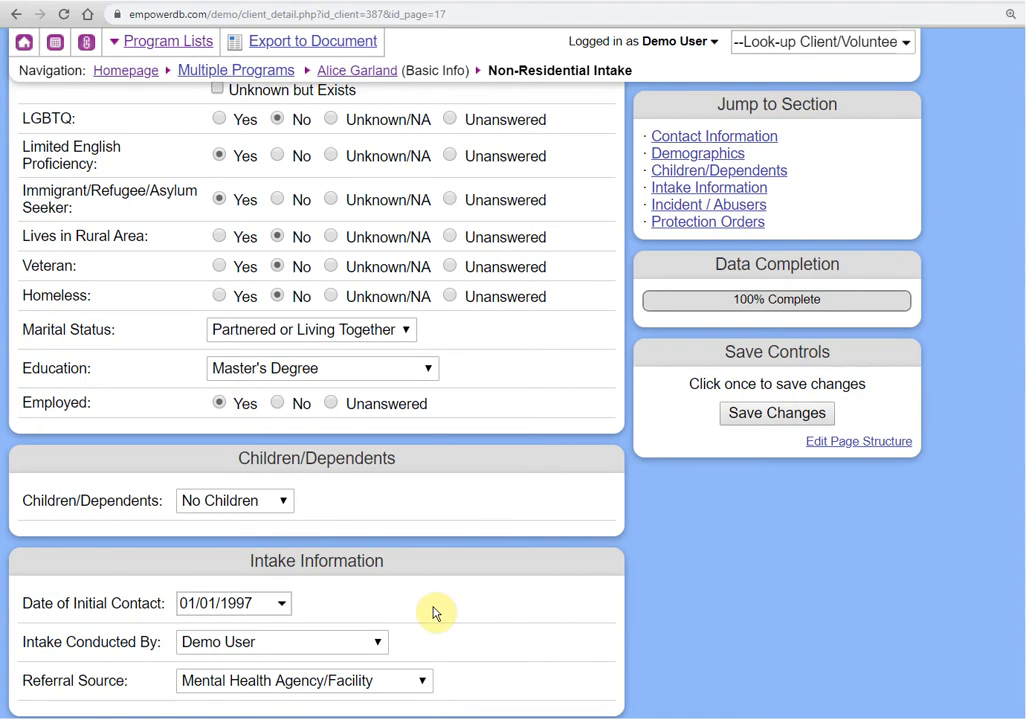
pyautogui.click(750, 416)
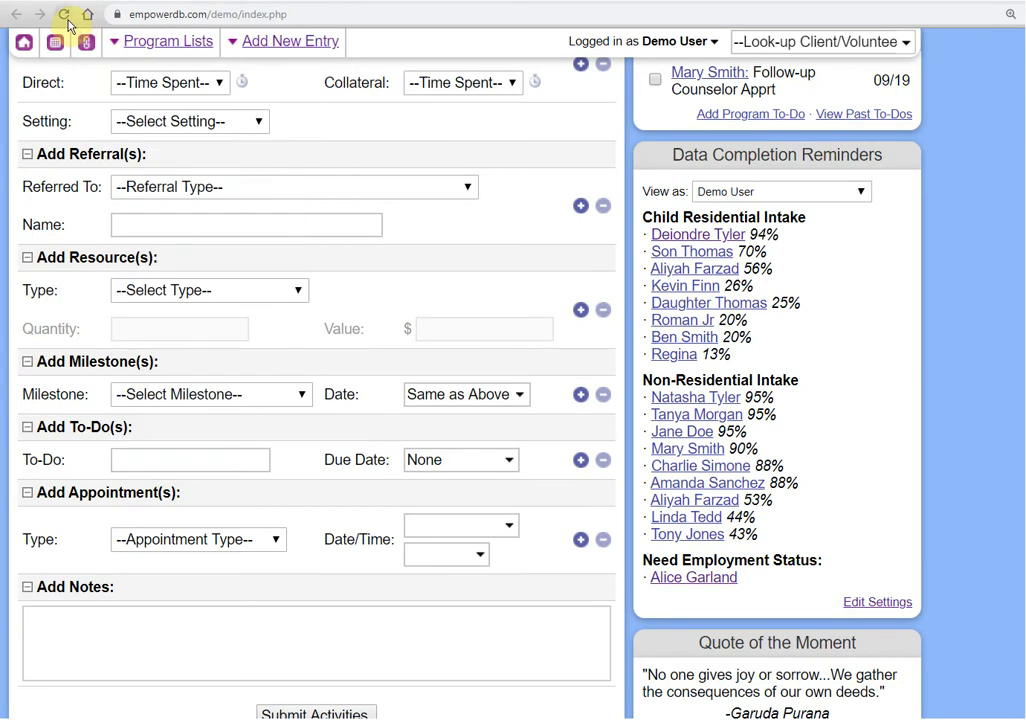
pyautogui.click(63, 14)
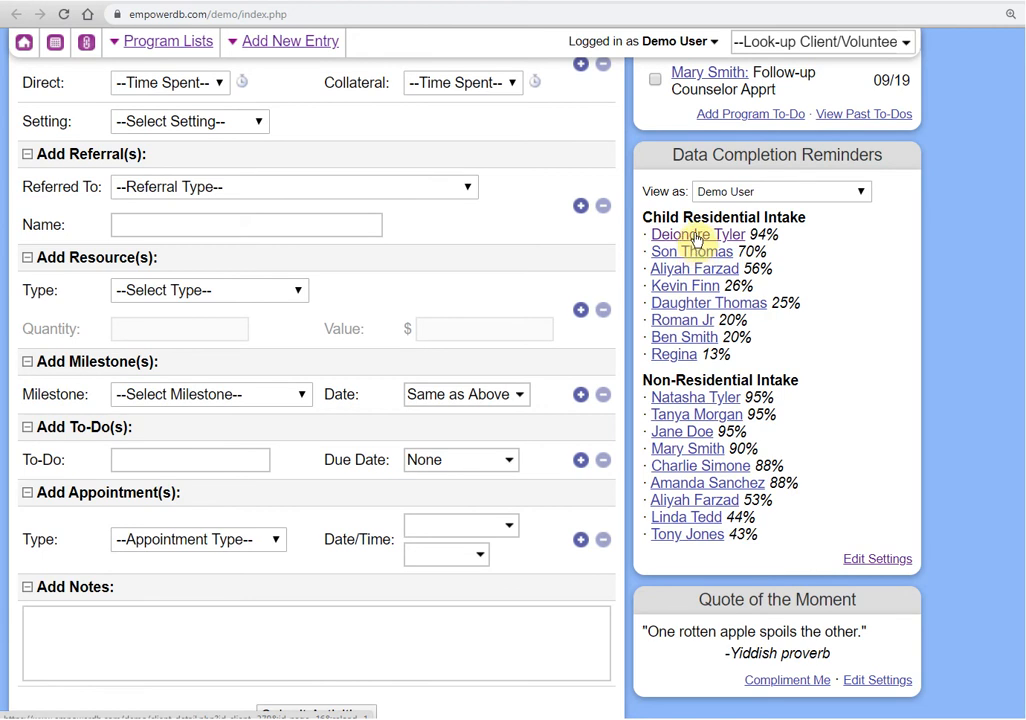
pyautogui.scroll(2, 690, 290)
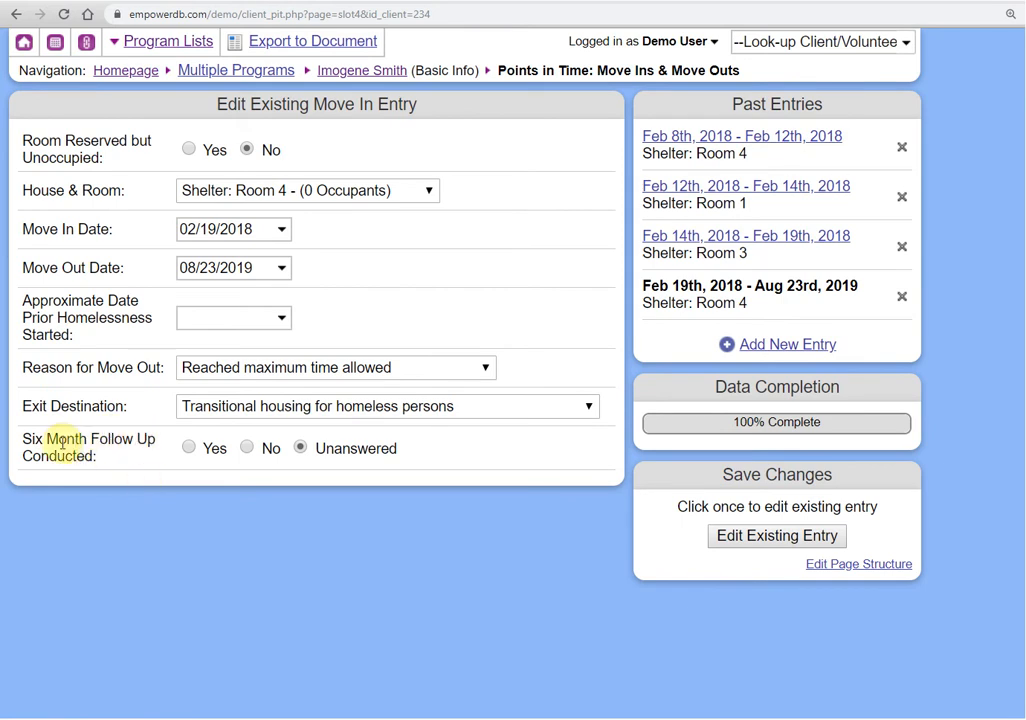
# On the client's existing move-in entry, set Six Month Follow Up Conducted to Yes and Six Month Follow Up Status to Safely Housed.
pyautogui.doubleClick(30, 438)
pyautogui.moveTo(62, 455); pyautogui.dragTo(147, 518)
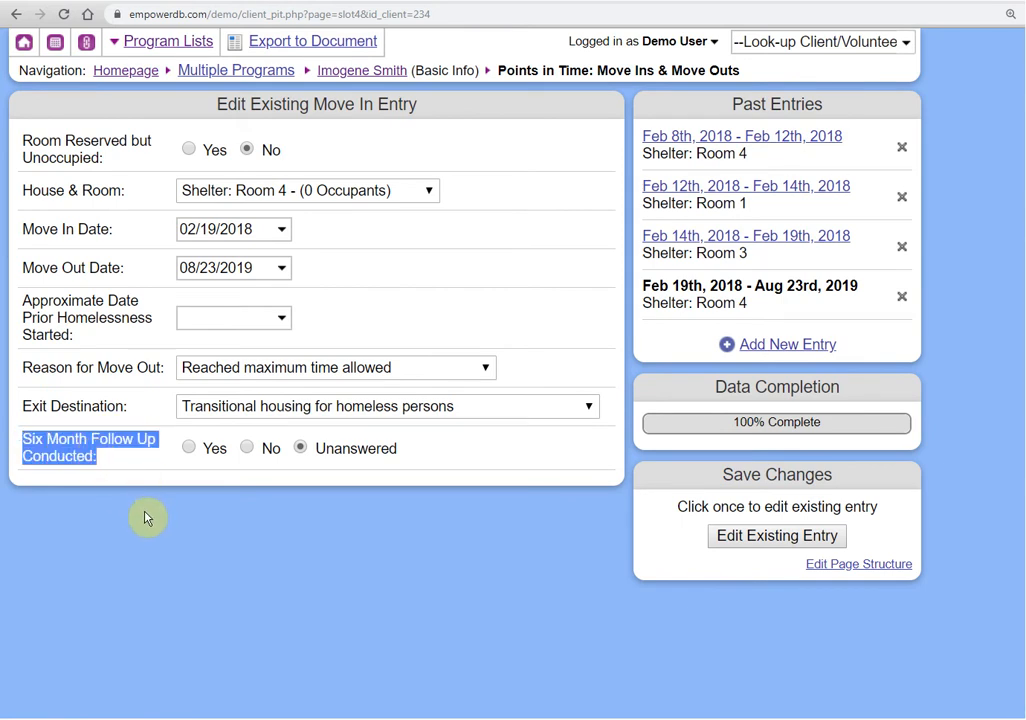
pyautogui.click(150, 519)
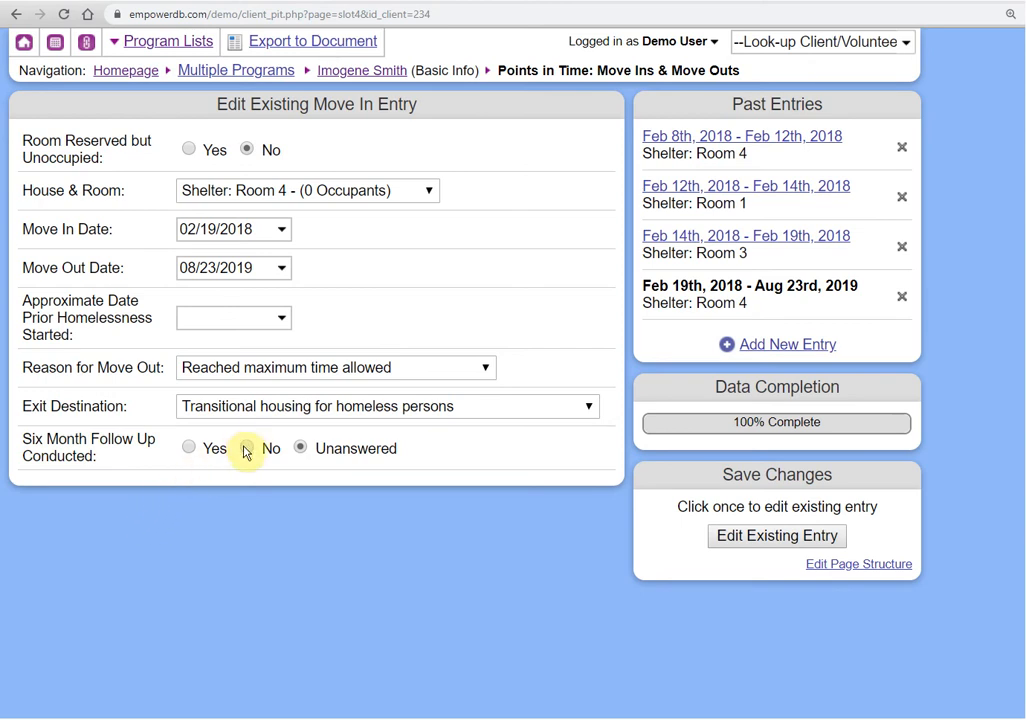
pyautogui.click(191, 450)
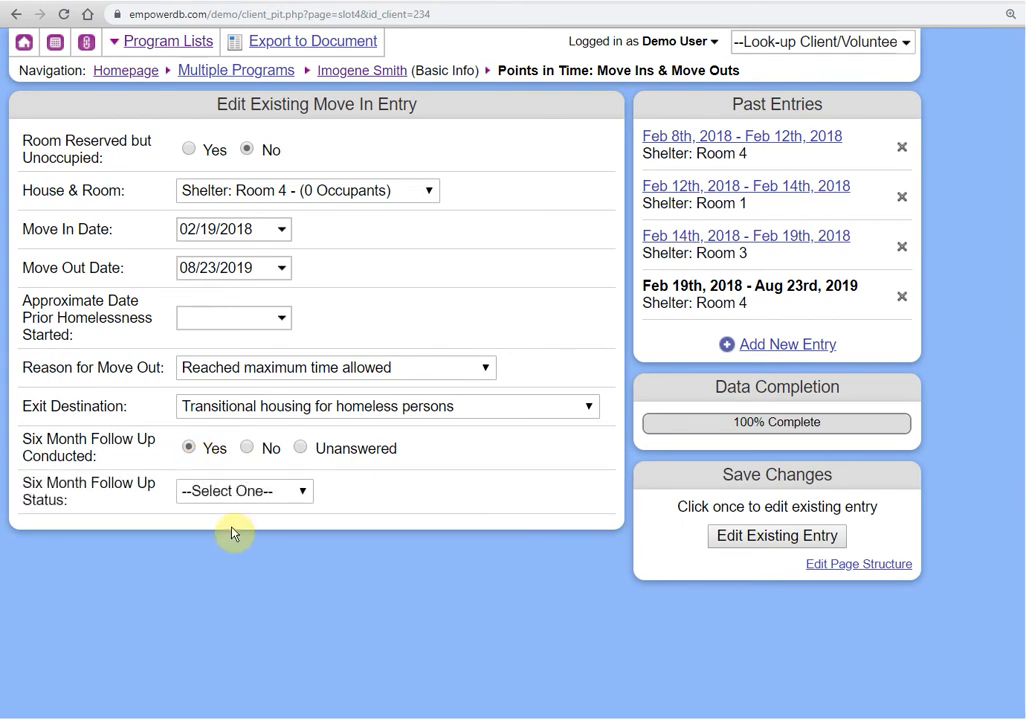
pyautogui.click(211, 497)
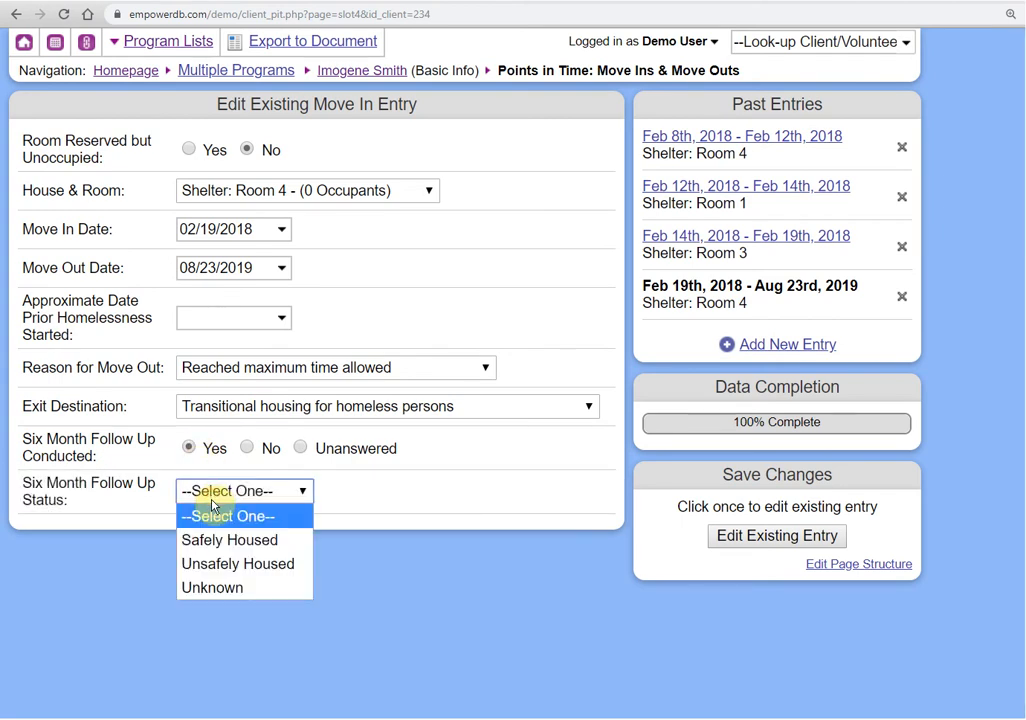
pyautogui.click(262, 546)
# Change the Six Month Follow Up Status to Unknown and save the existing move-in entry.
pyautogui.click(245, 491)
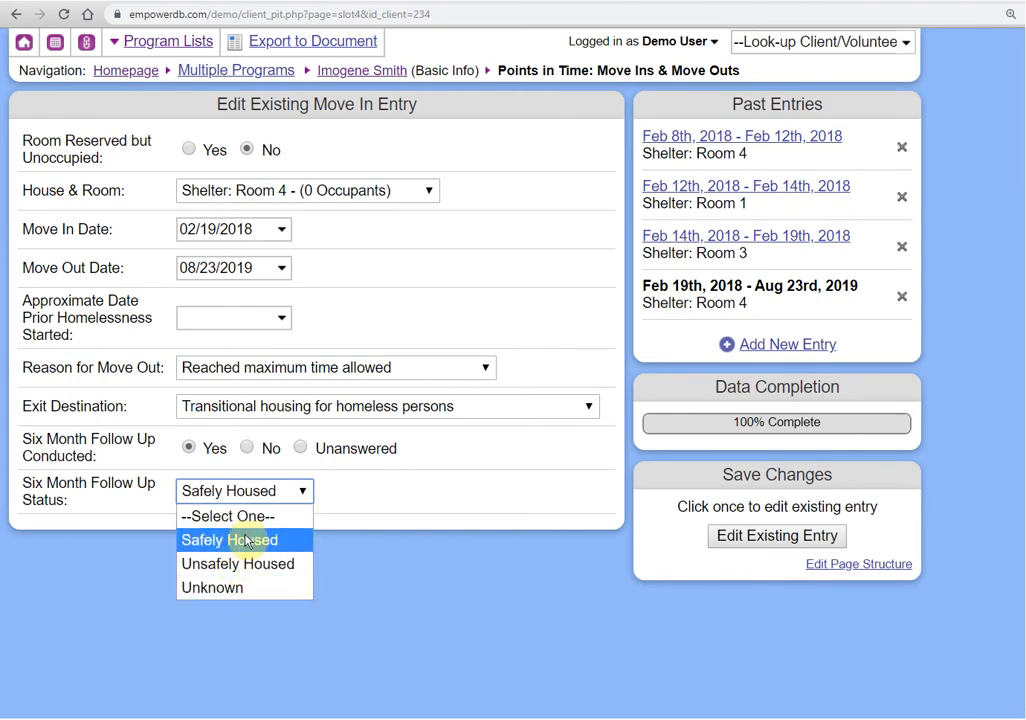
pyautogui.click(259, 590)
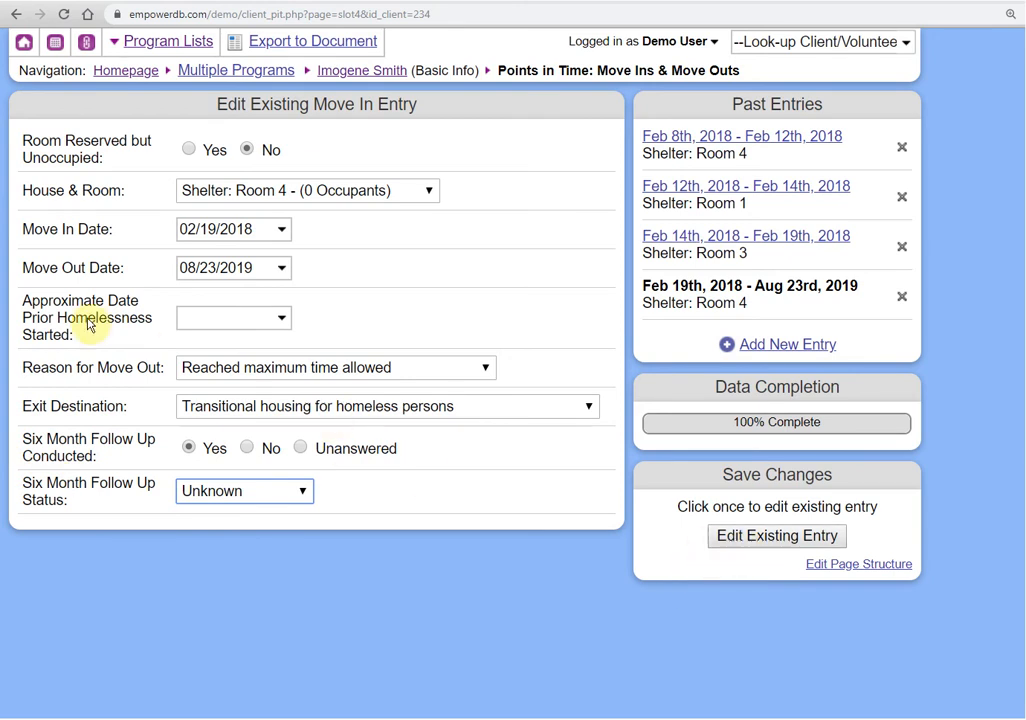
pyautogui.click(770, 536)
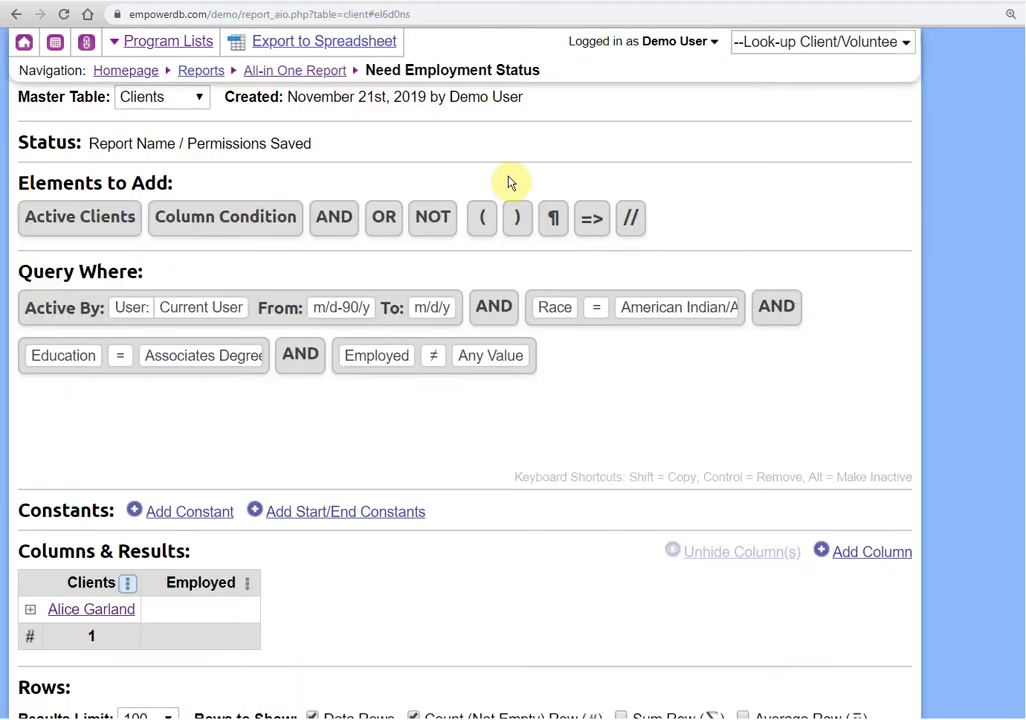
# Return to the All-in-One Reports list and start a new All-in-One report on the Clients table.
pyautogui.scroll(2, 360, 366)
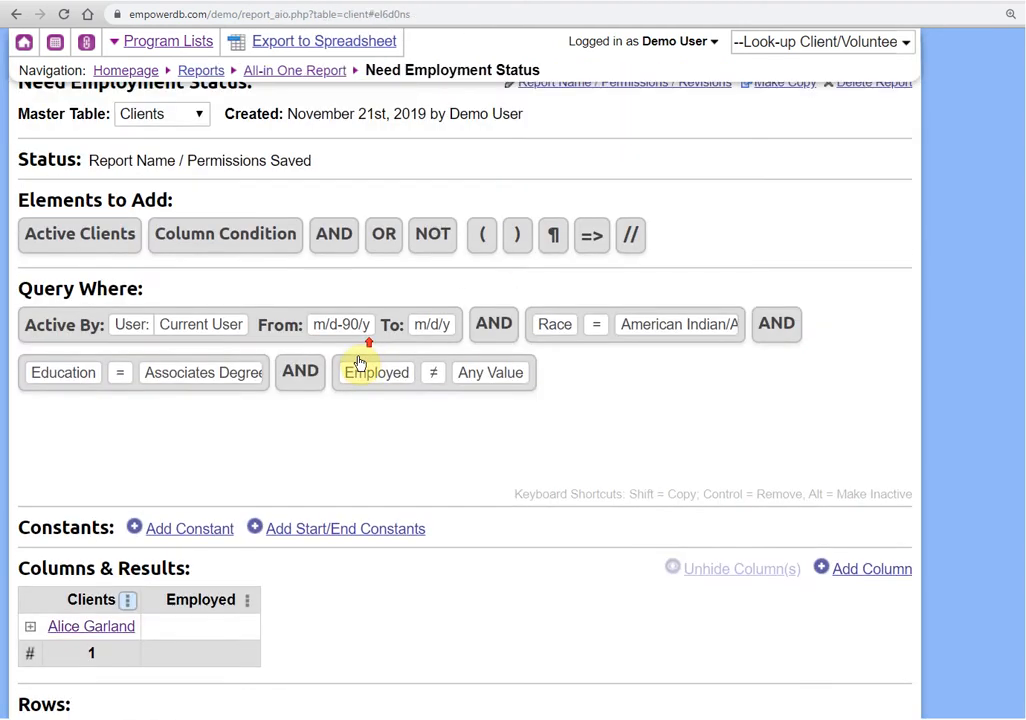
pyautogui.click(278, 74)
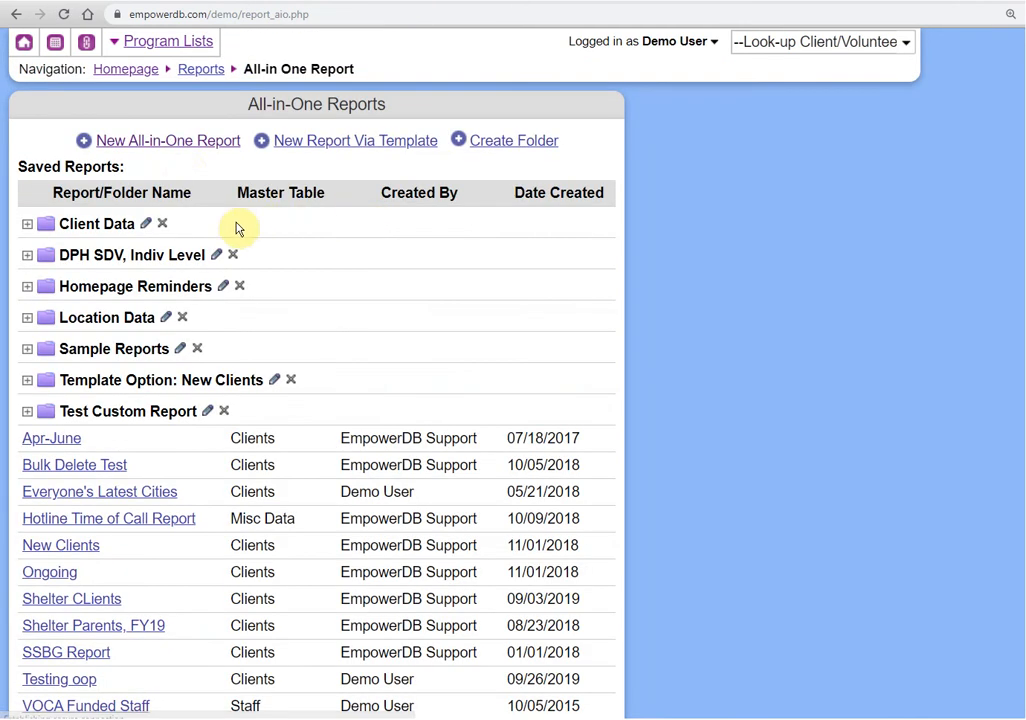
pyautogui.click(181, 147)
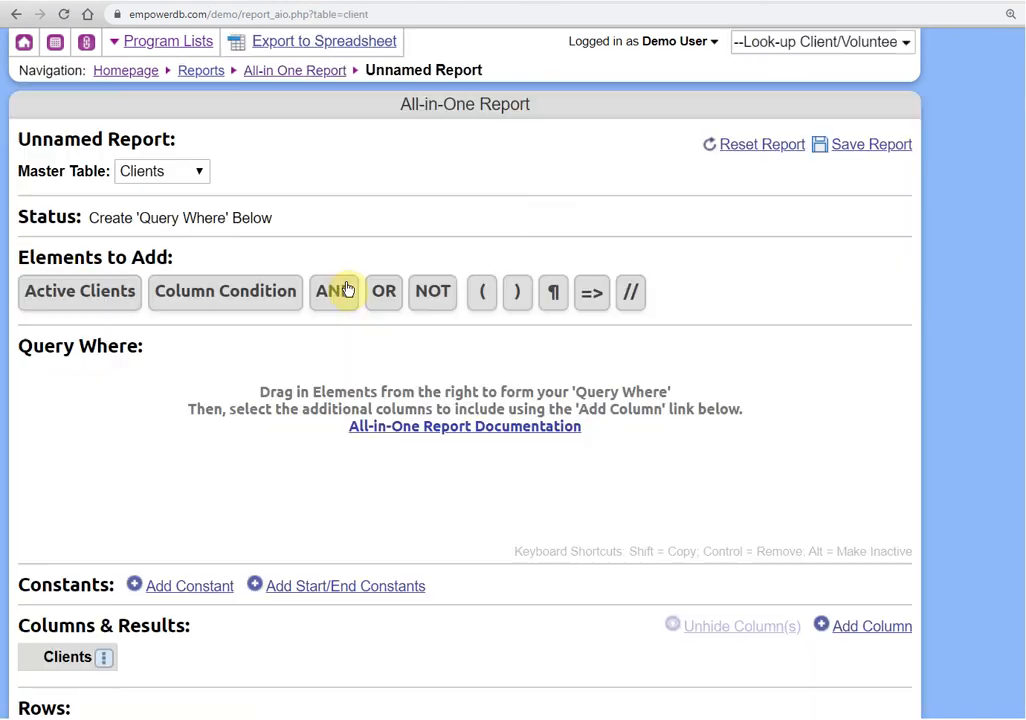
# Add a column condition to the query that requires Move Out Date > m-6/d/y.
pyautogui.scroll(-1, 288, 225)
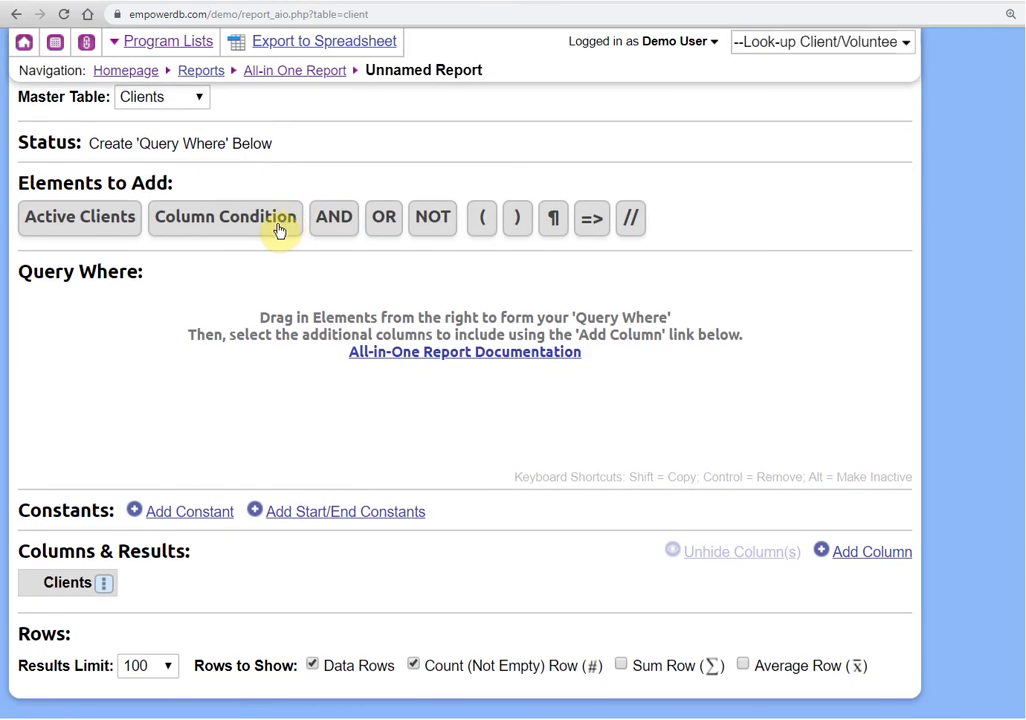
pyautogui.moveTo(259, 222); pyautogui.dragTo(188, 324)
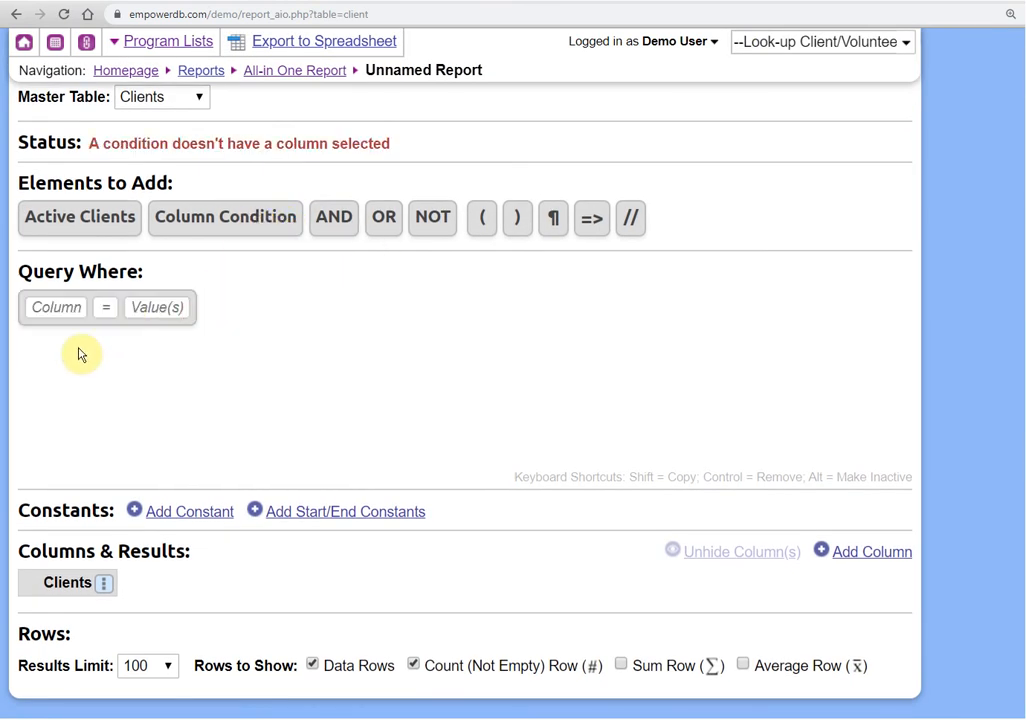
pyautogui.click(66, 316)
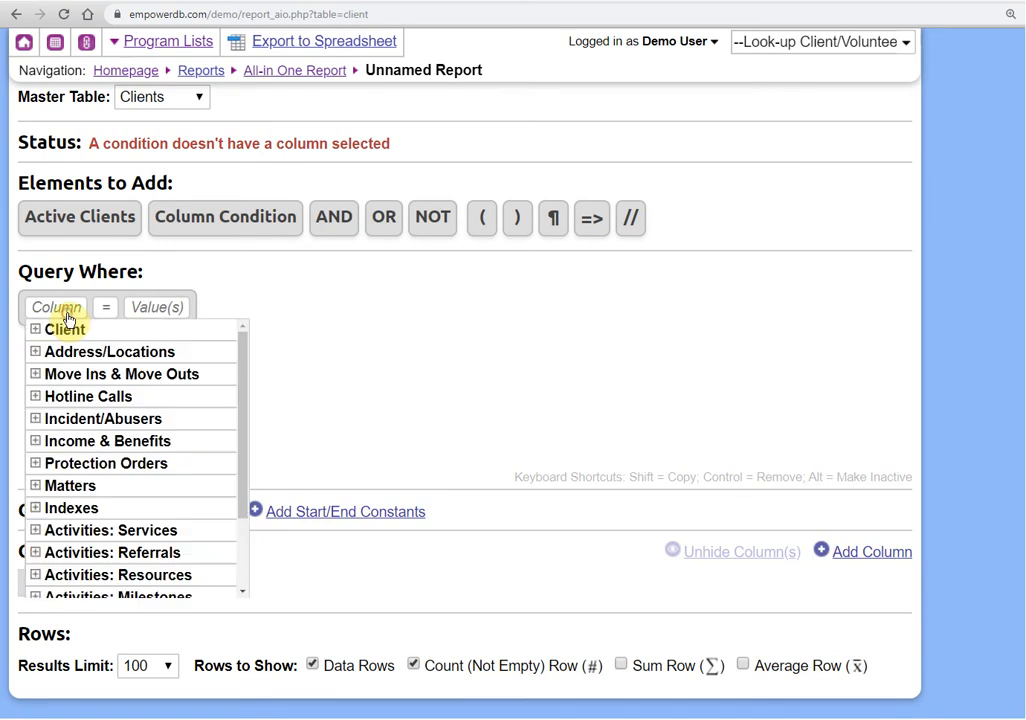
pyautogui.click(88, 375)
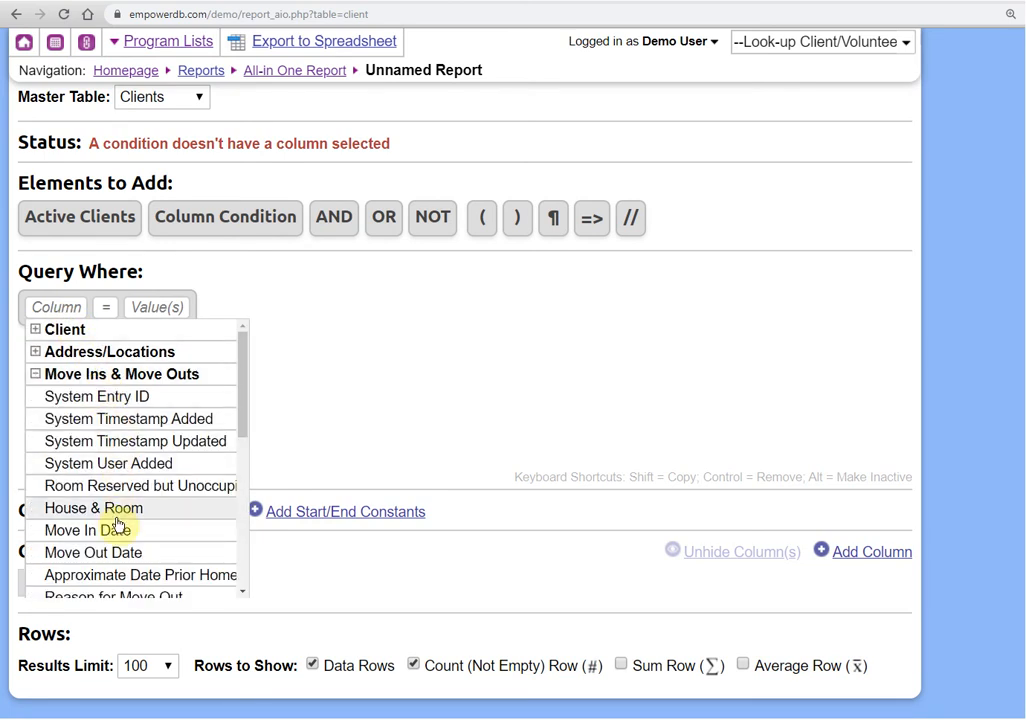
pyautogui.click(113, 552)
pyautogui.click(155, 312)
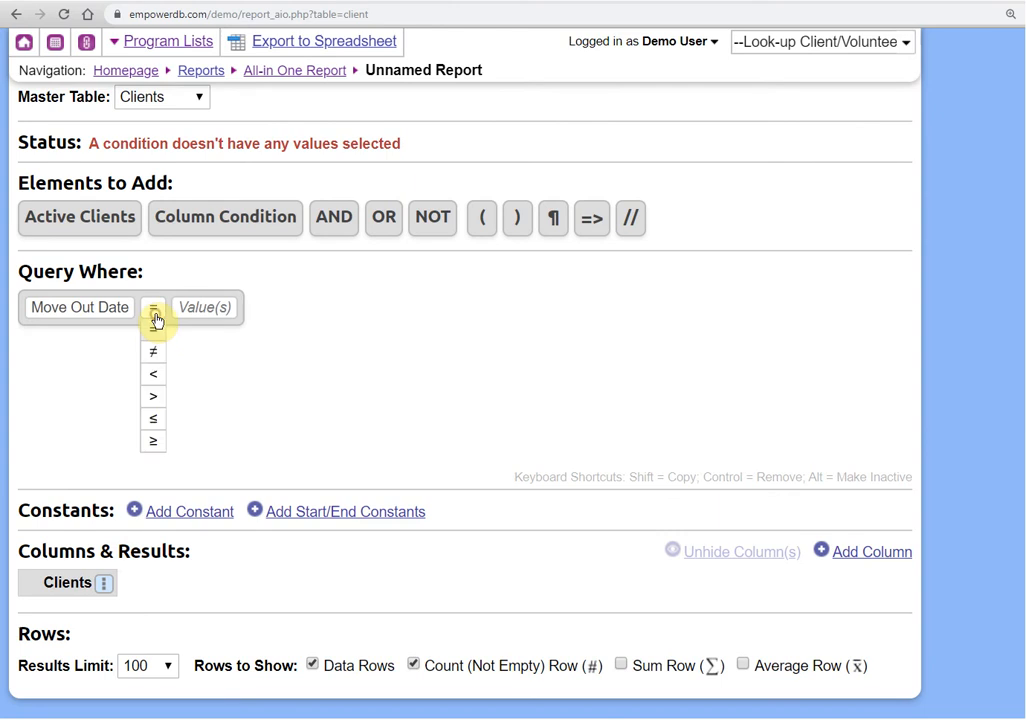
pyautogui.click(153, 400)
pyautogui.click(205, 312)
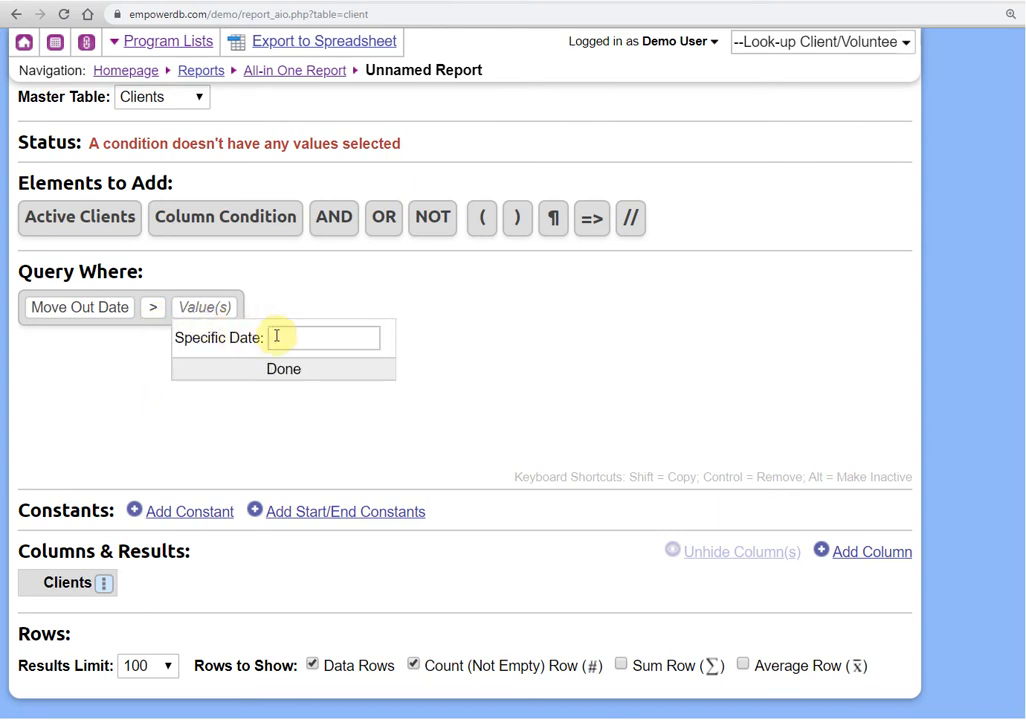
pyautogui.click(277, 337)
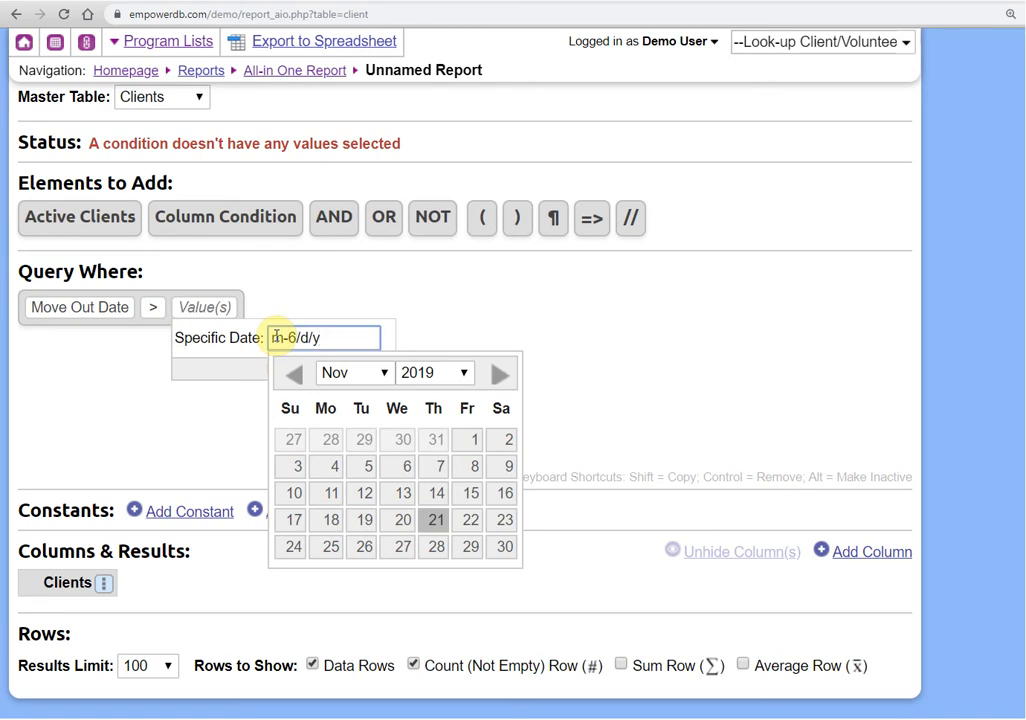
pyautogui.click(238, 370)
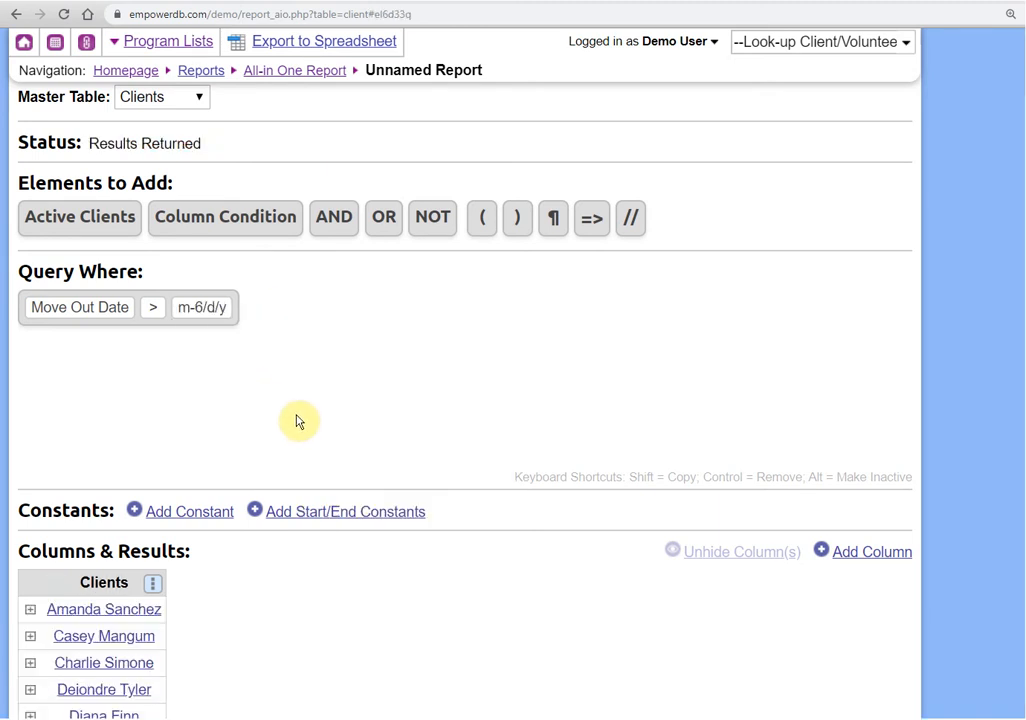
# Add the Move Out Date column from Move Ins & Move Outs to the report results.
pyautogui.scroll(-1, 308, 416)
pyautogui.scroll(-2, 308, 416)
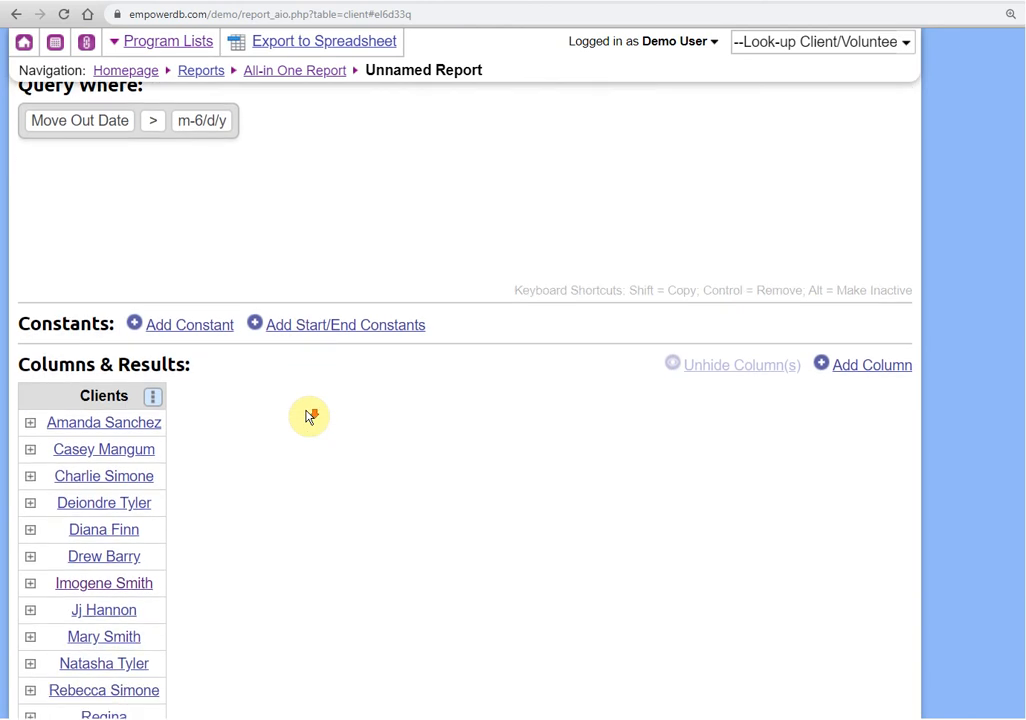
pyautogui.scroll(1, 308, 416)
pyautogui.scroll(-3, 308, 416)
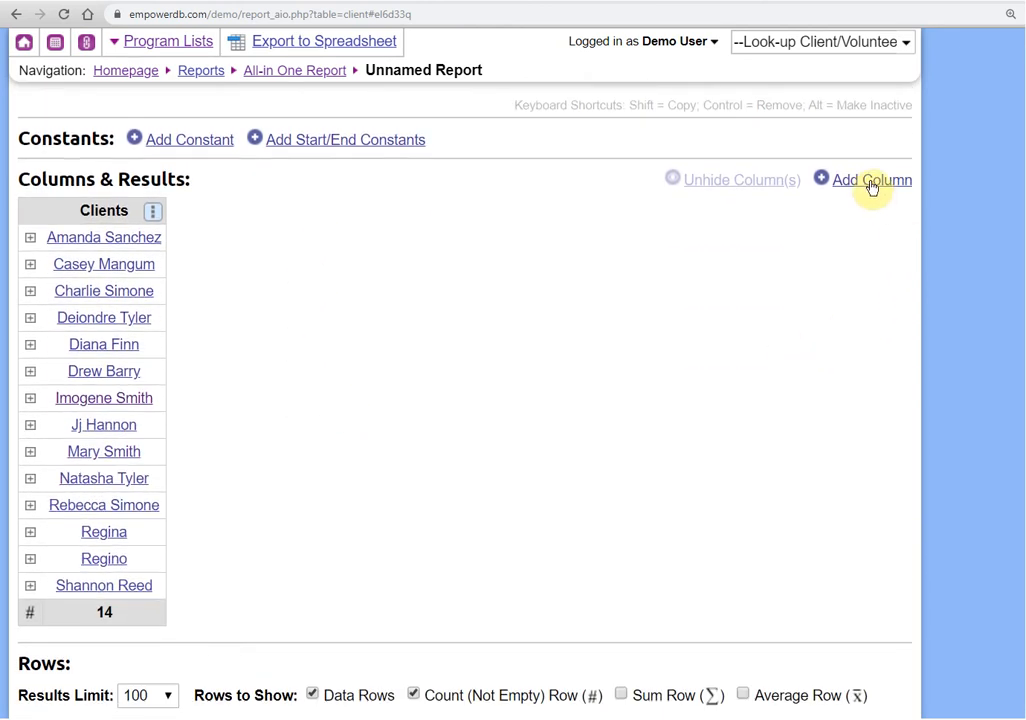
pyautogui.click(871, 186)
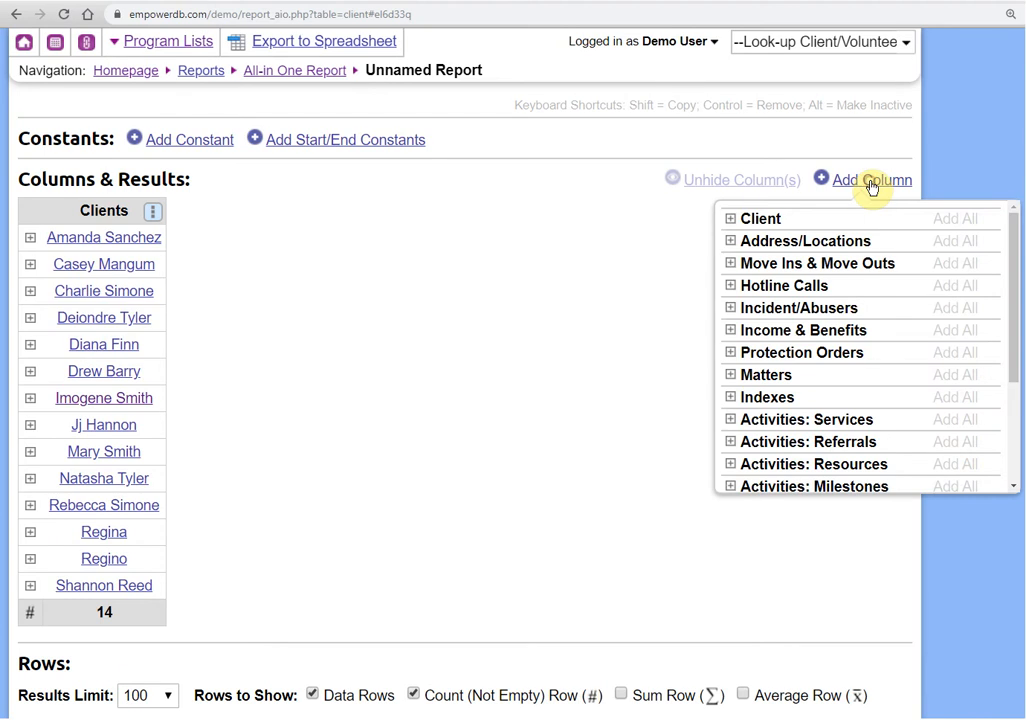
pyautogui.click(813, 265)
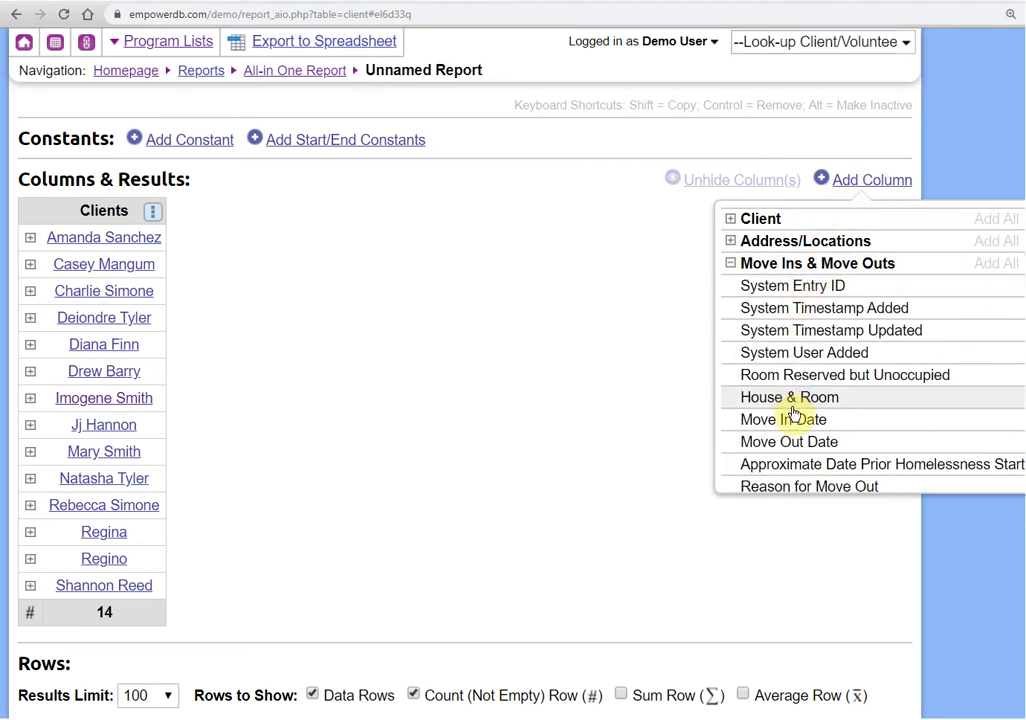
pyautogui.click(790, 442)
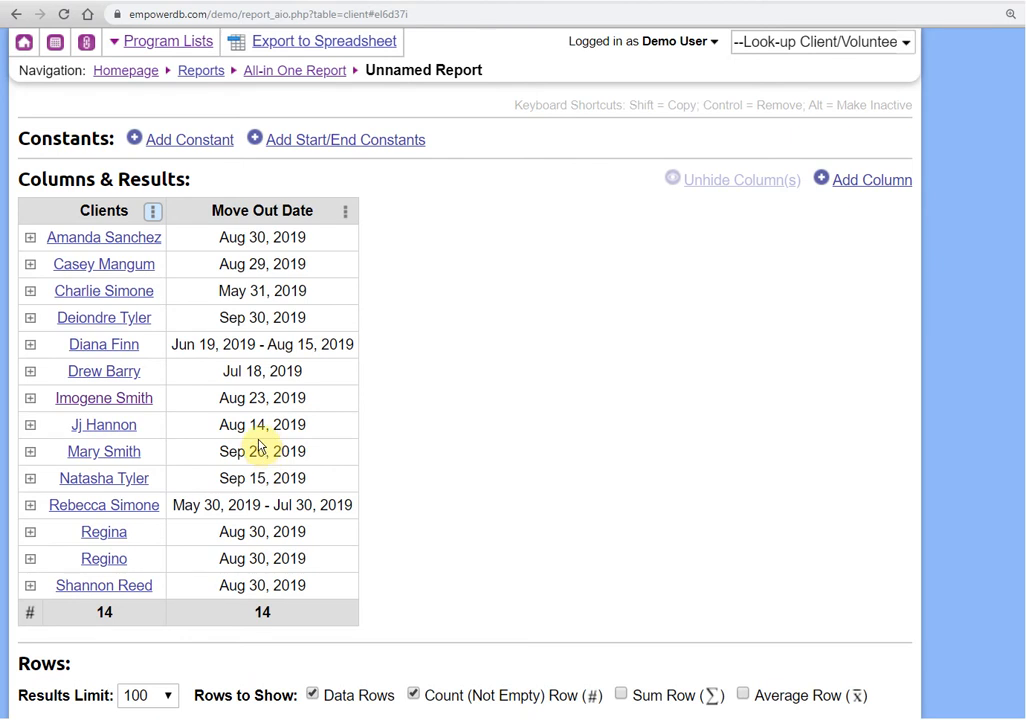
# Change the comparison operator of the Move Out Date condition to <.
pyautogui.scroll(1, 258, 445)
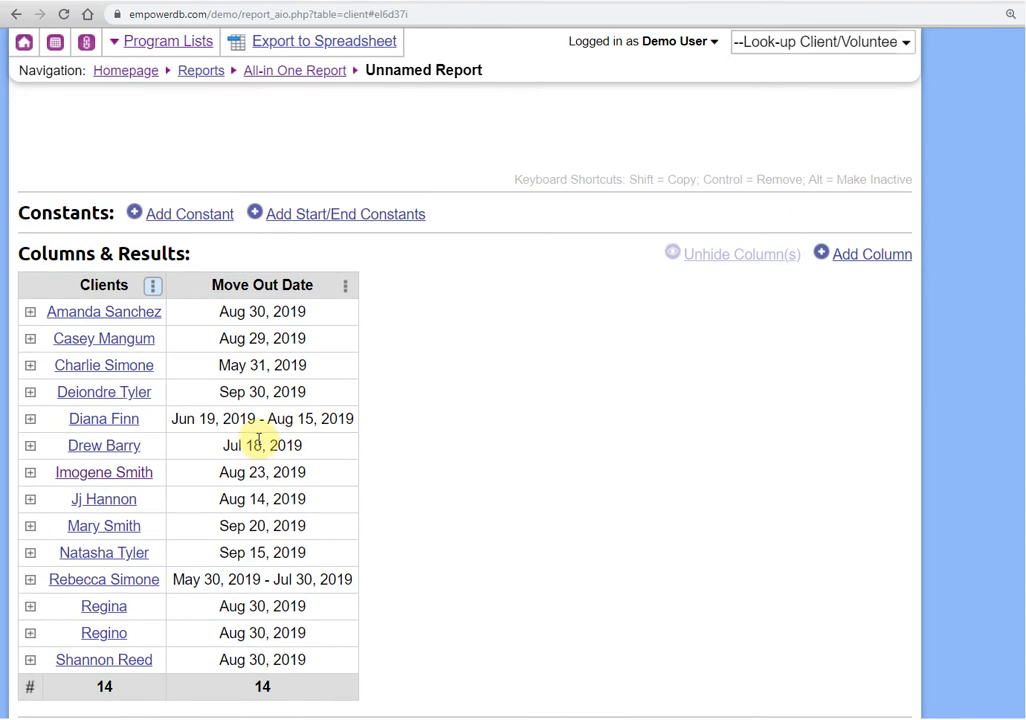
pyautogui.scroll(5, 258, 440)
pyautogui.scroll(-1, 185, 437)
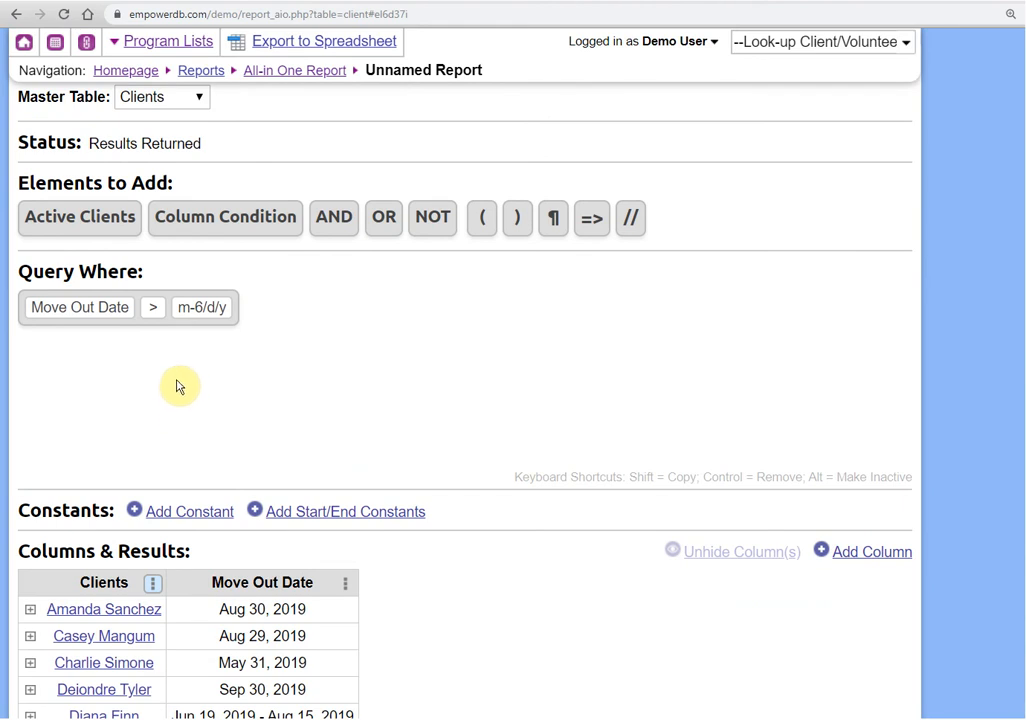
pyautogui.click(152, 313)
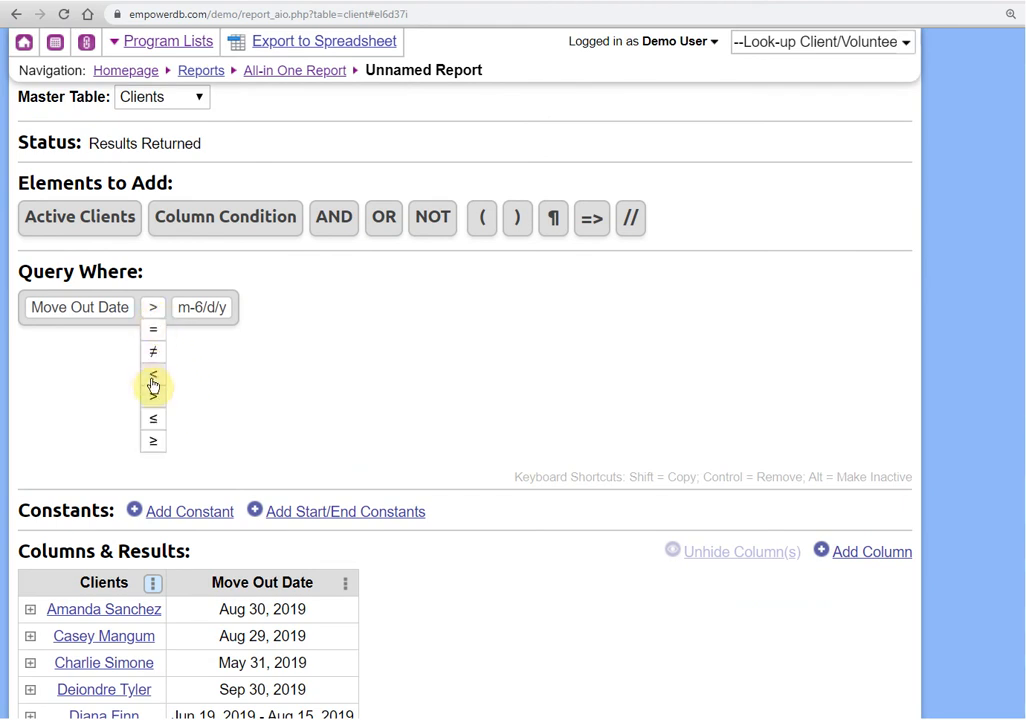
pyautogui.click(183, 345)
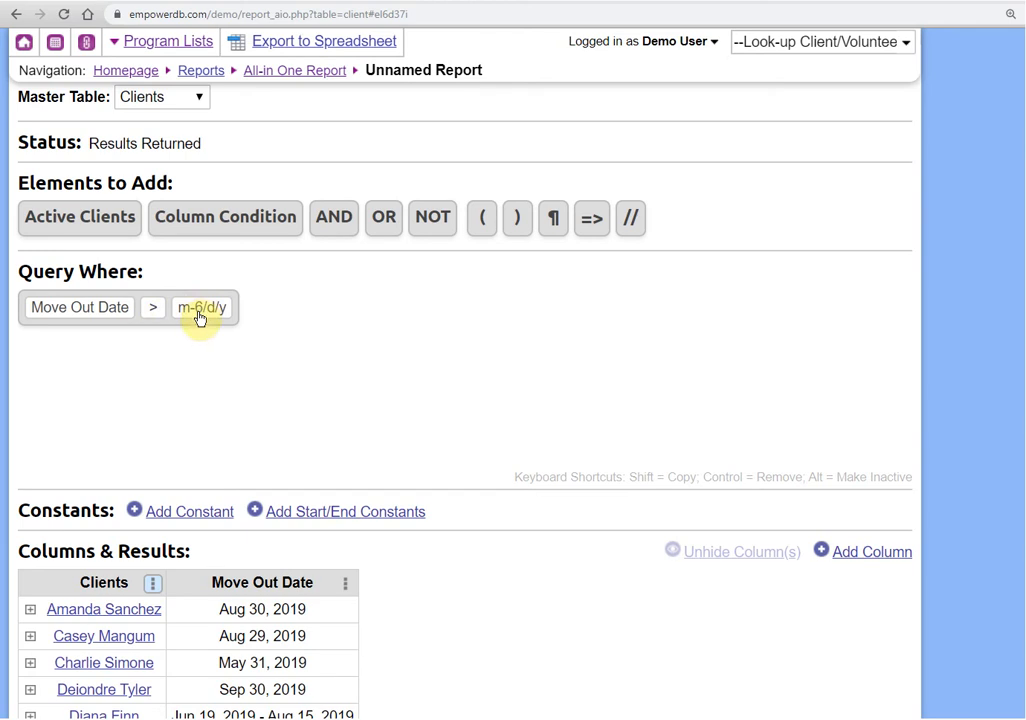
pyautogui.click(155, 312)
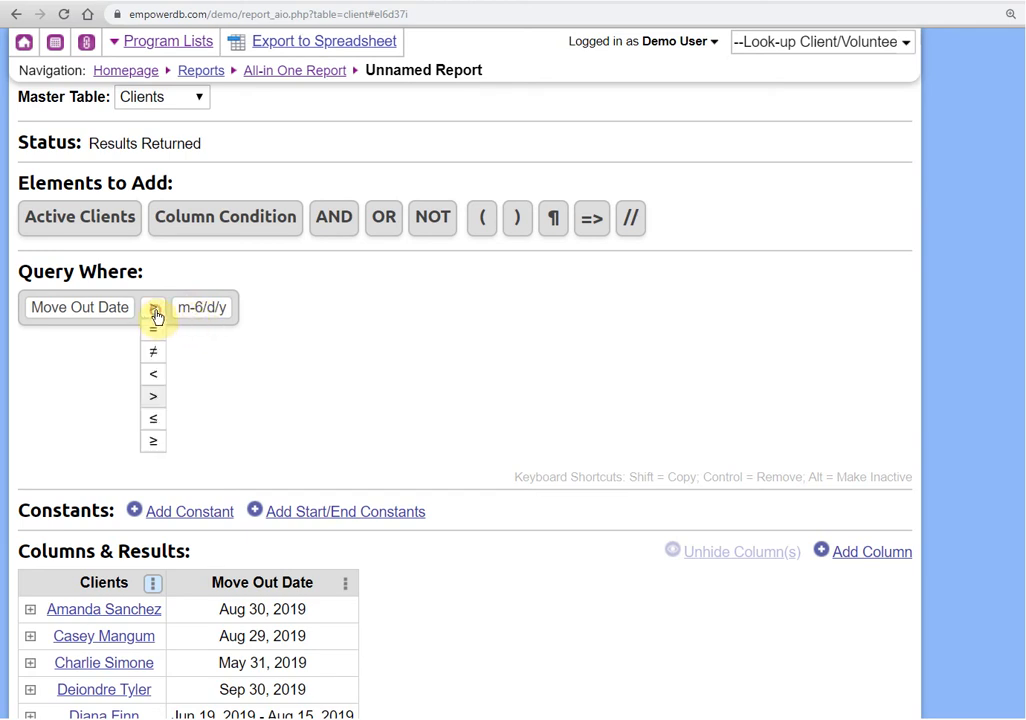
pyautogui.click(156, 376)
# Review the Move Out Date values in the results for clients who moved out many years ago.
pyautogui.scroll(-1, 315, 425)
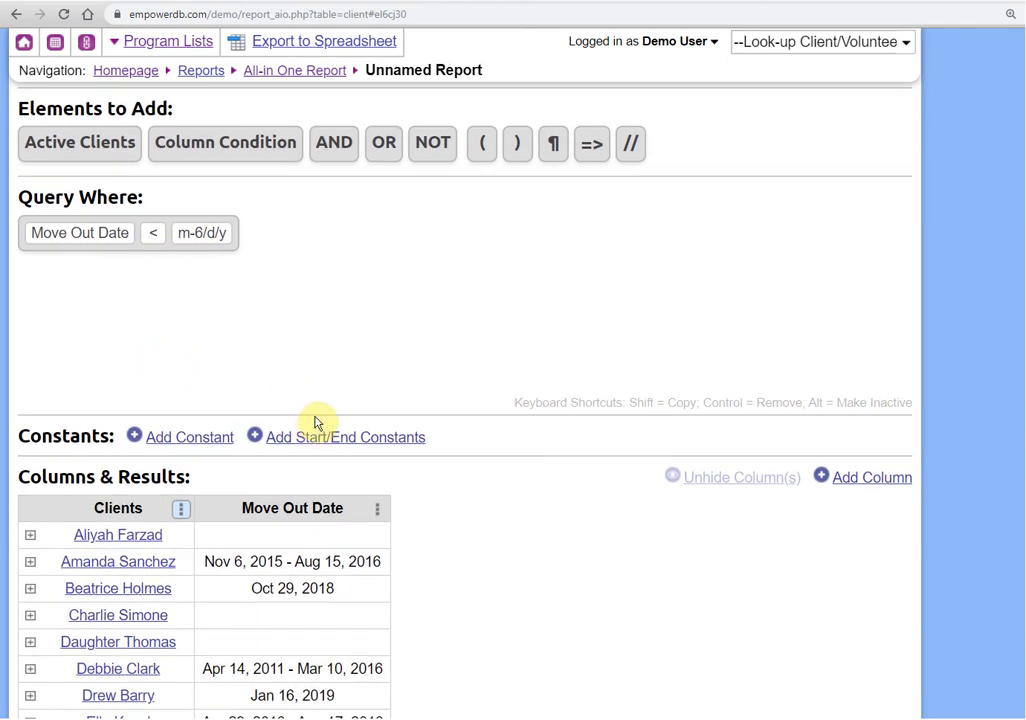
pyautogui.scroll(-3, 222, 330)
pyautogui.scroll(-1, 310, 473)
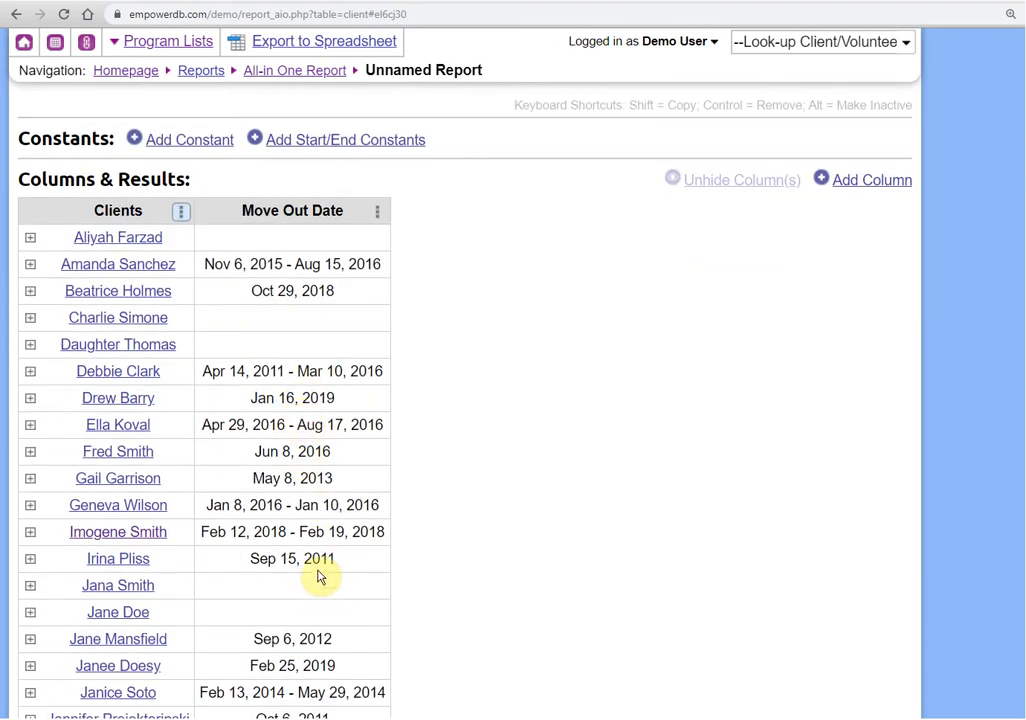
pyautogui.scroll(-2, 320, 576)
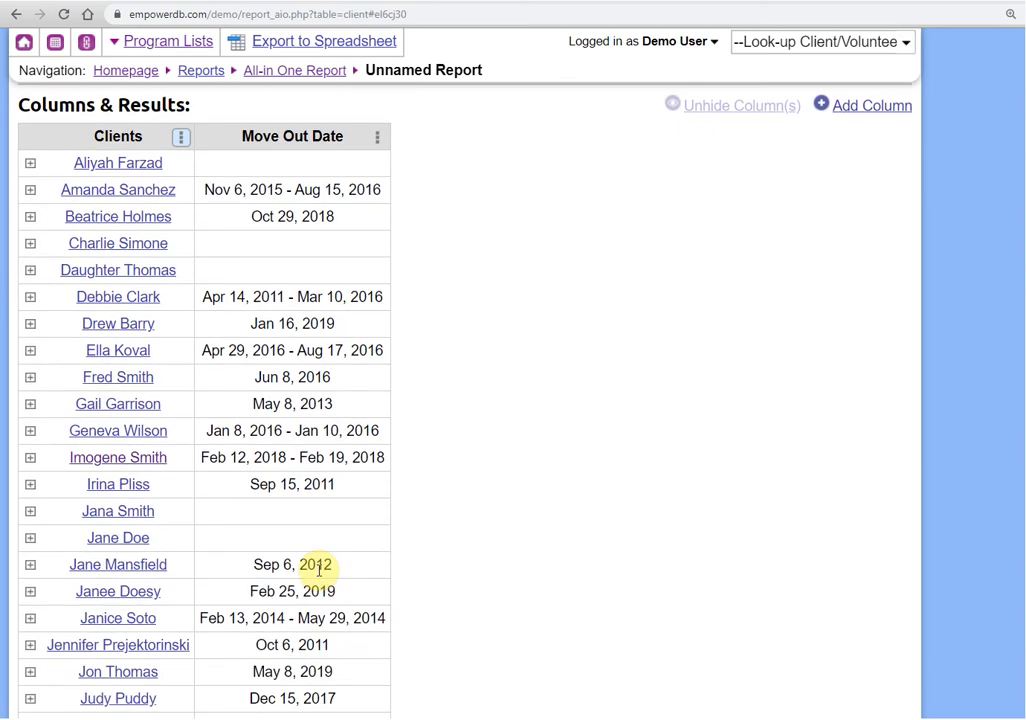
pyautogui.scroll(3, 313, 570)
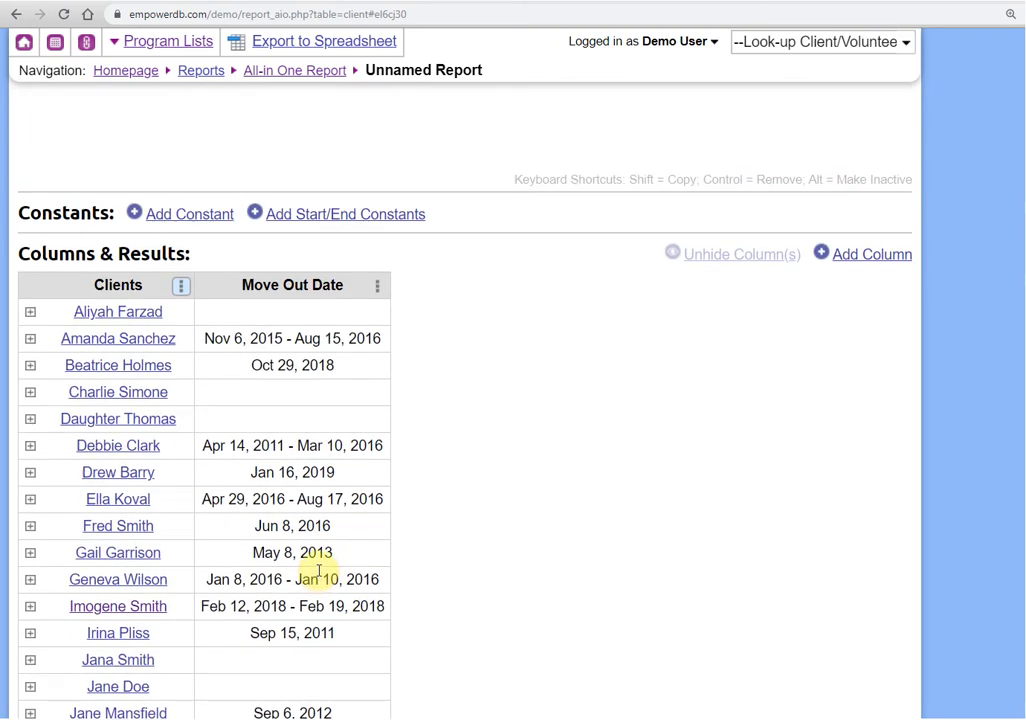
pyautogui.scroll(-1, 316, 525)
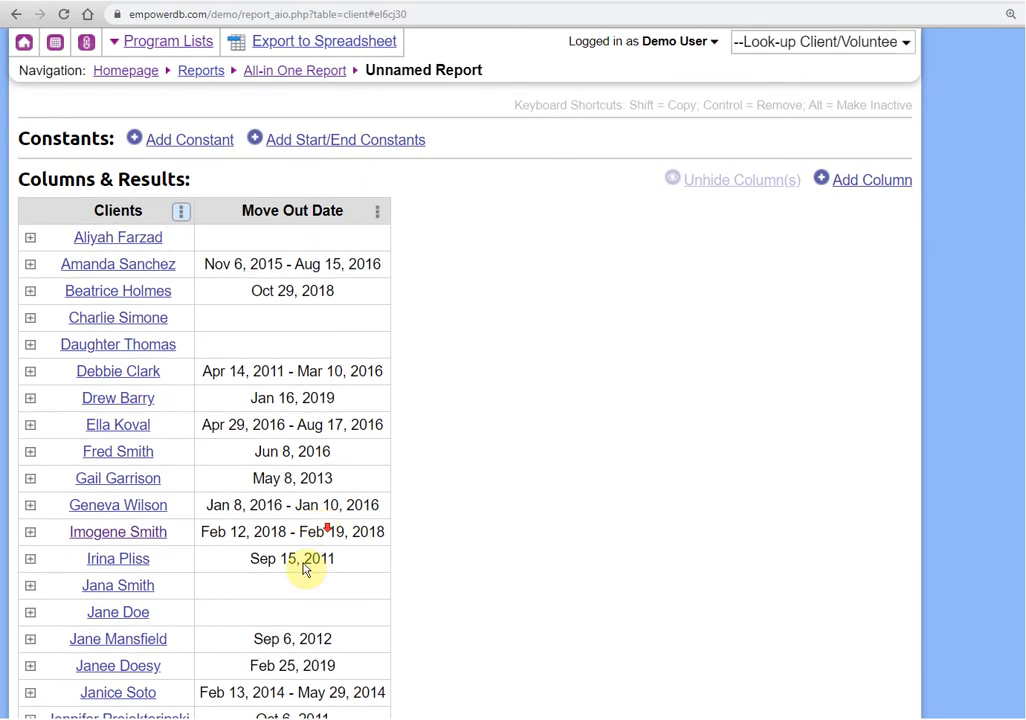
pyautogui.moveTo(252, 558); pyautogui.dragTo(443, 557)
# Add an AND with a second column condition requiring Move Out Date > m/d/y-2.
pyautogui.scroll(4, 443, 557)
pyautogui.moveTo(275, 300); pyautogui.dragTo(333, 423)
pyautogui.click(338, 389)
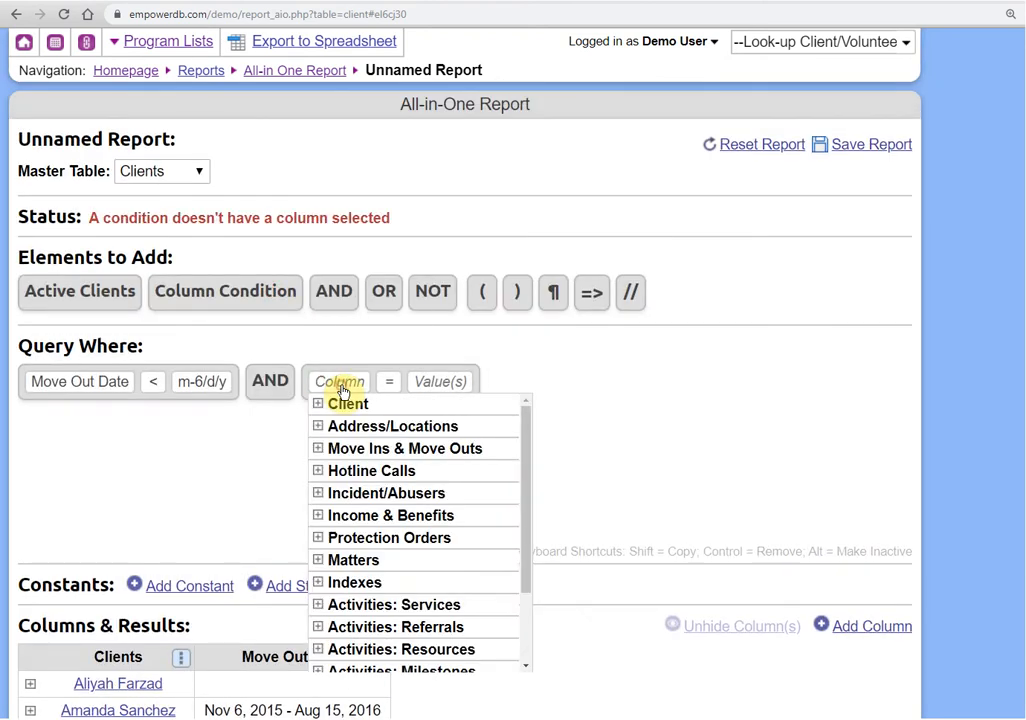
pyautogui.click(363, 448)
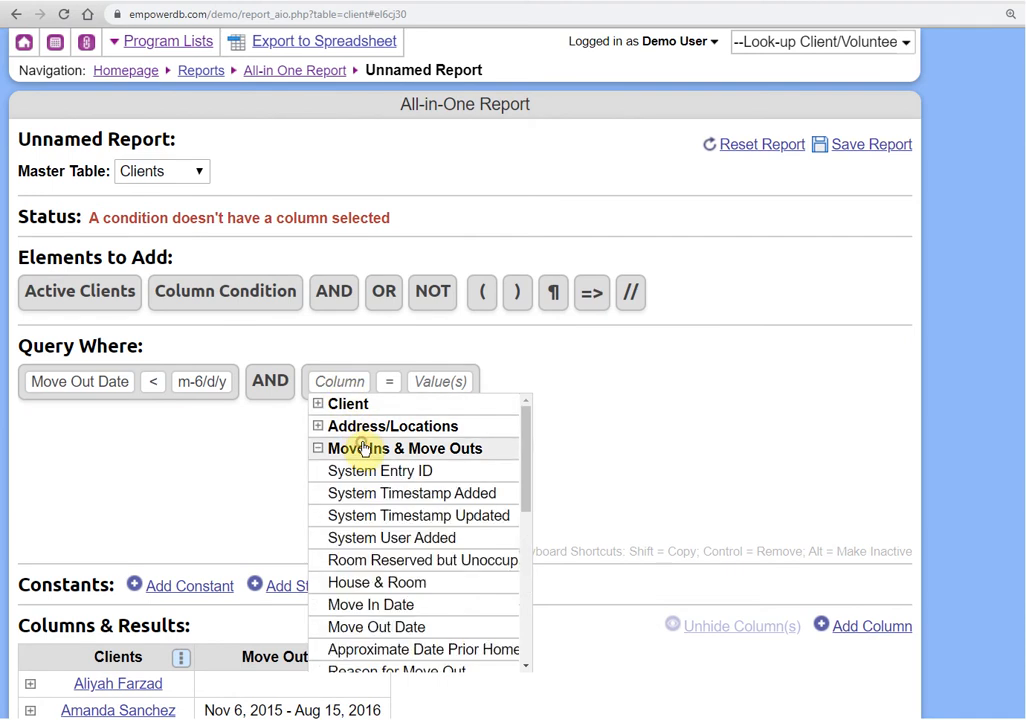
pyautogui.click(378, 625)
pyautogui.click(433, 382)
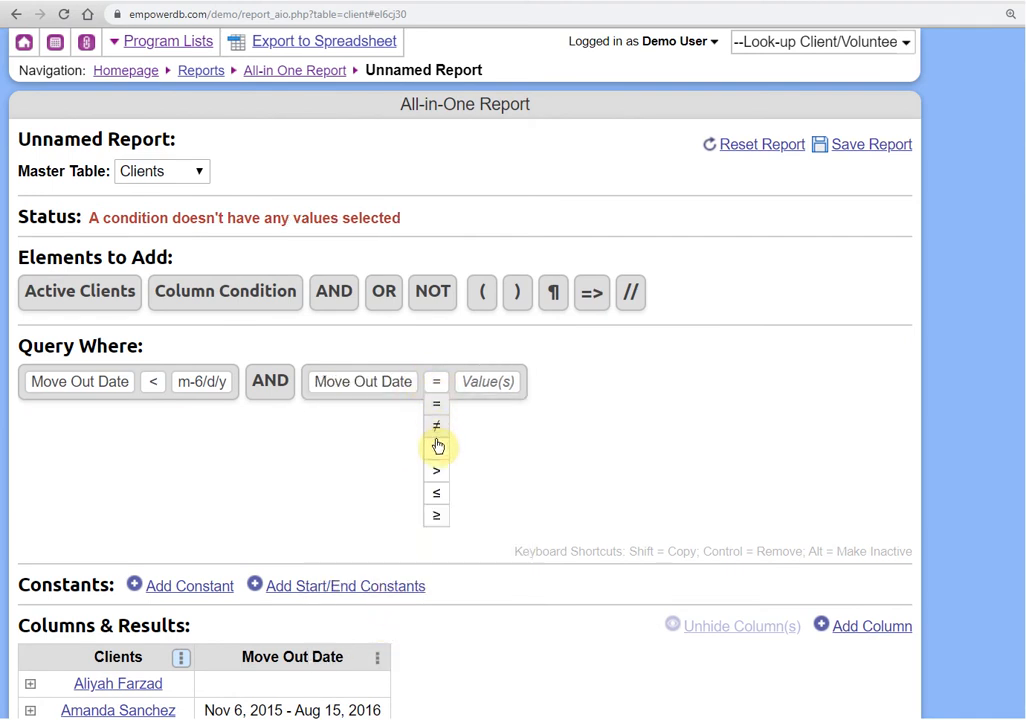
pyautogui.click(439, 474)
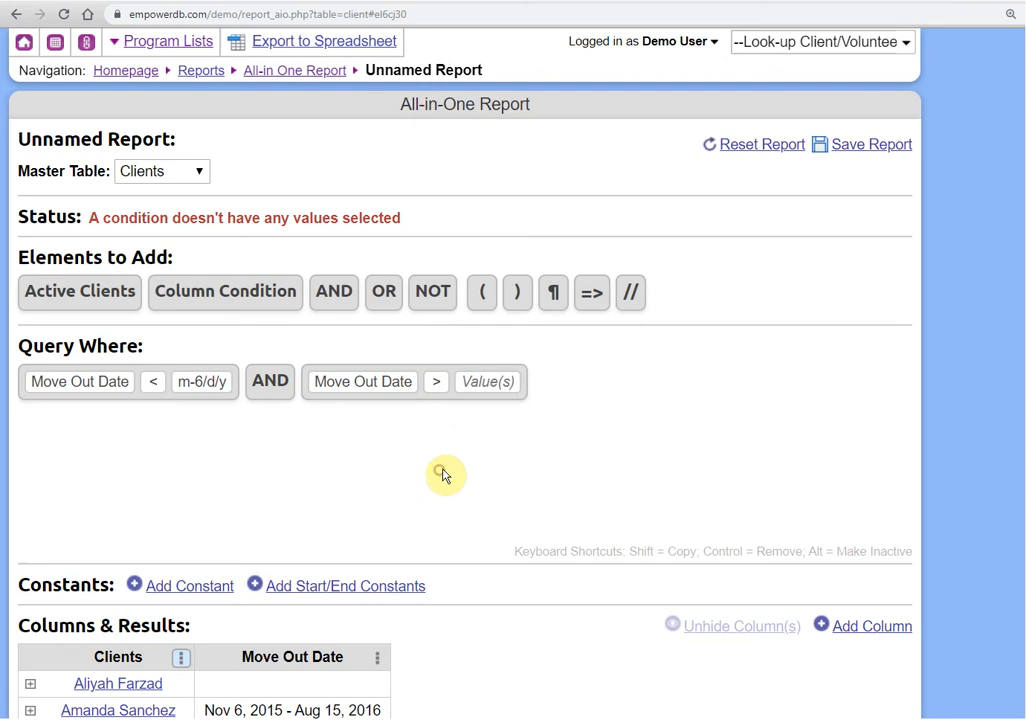
pyautogui.click(484, 381)
pyautogui.click(569, 410)
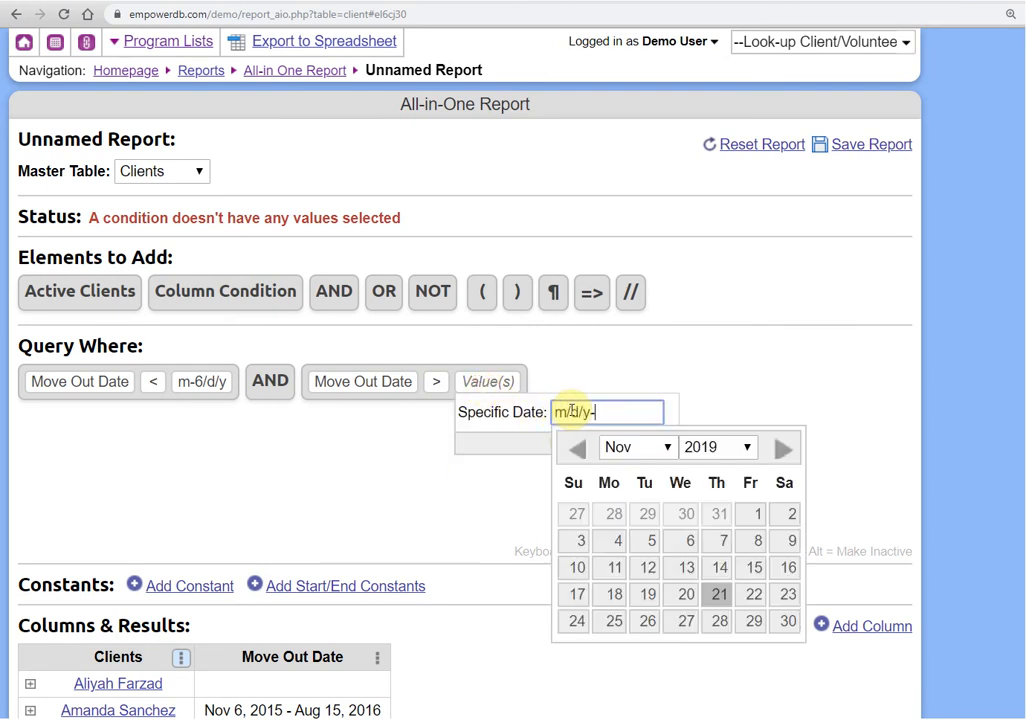
pyautogui.write('m/d/y-2')
pyautogui.click(478, 453)
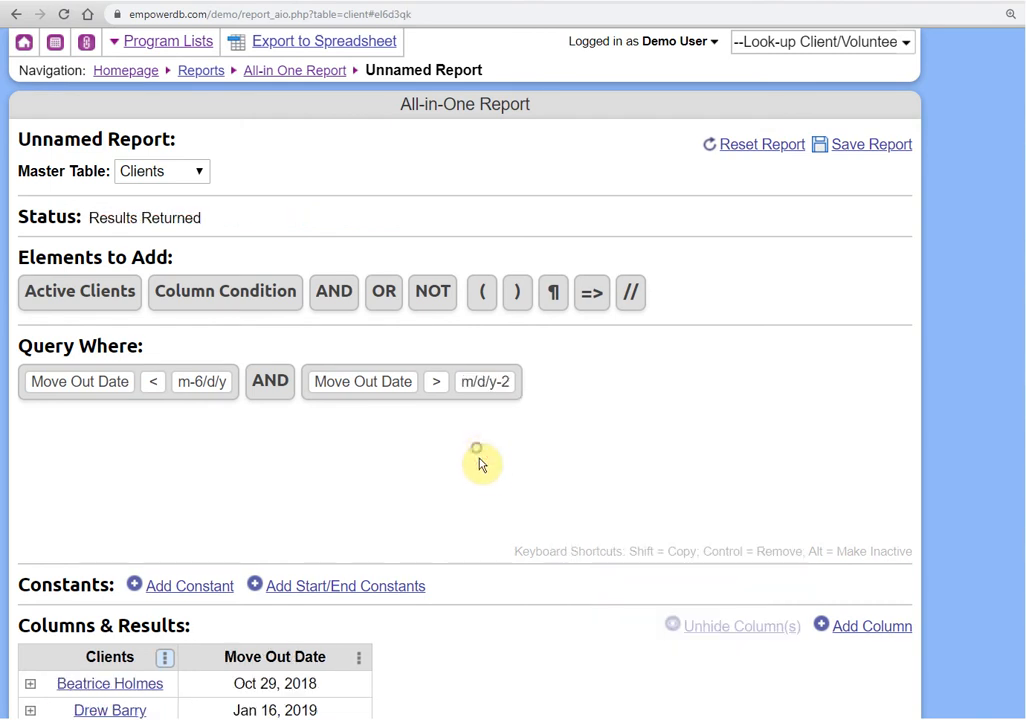
# Expand the client row spanning Feb 12, 2018 - Feb 19, 2018 to examine its individual move-out dates.
pyautogui.scroll(-5, 488, 470)
pyautogui.scroll(-1, 400, 440)
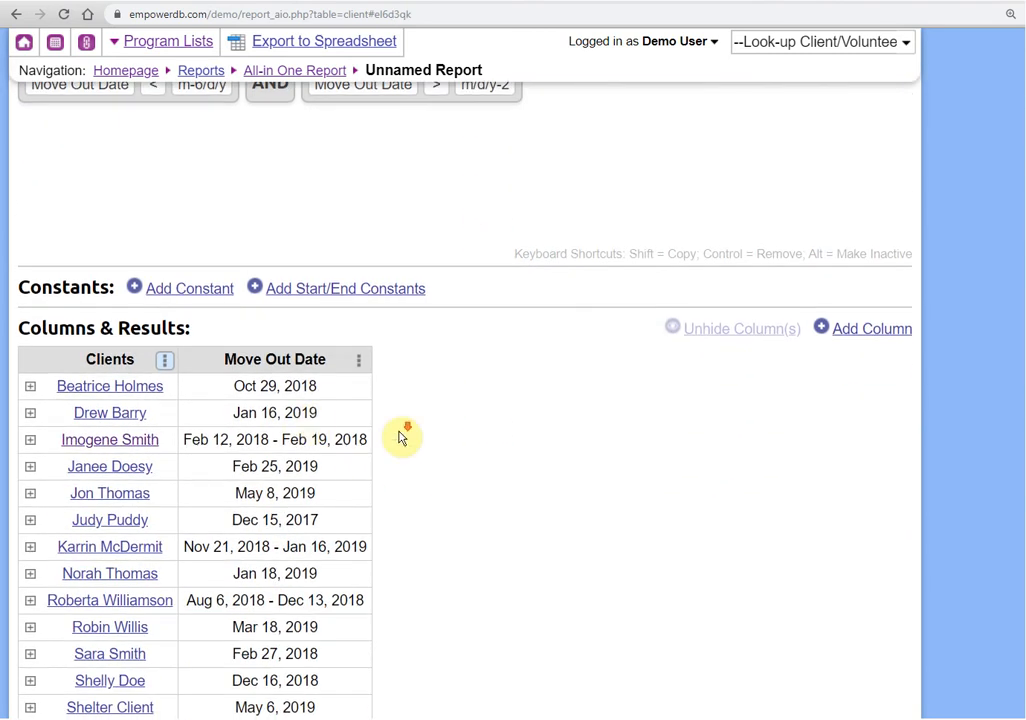
pyautogui.scroll(-3, 400, 440)
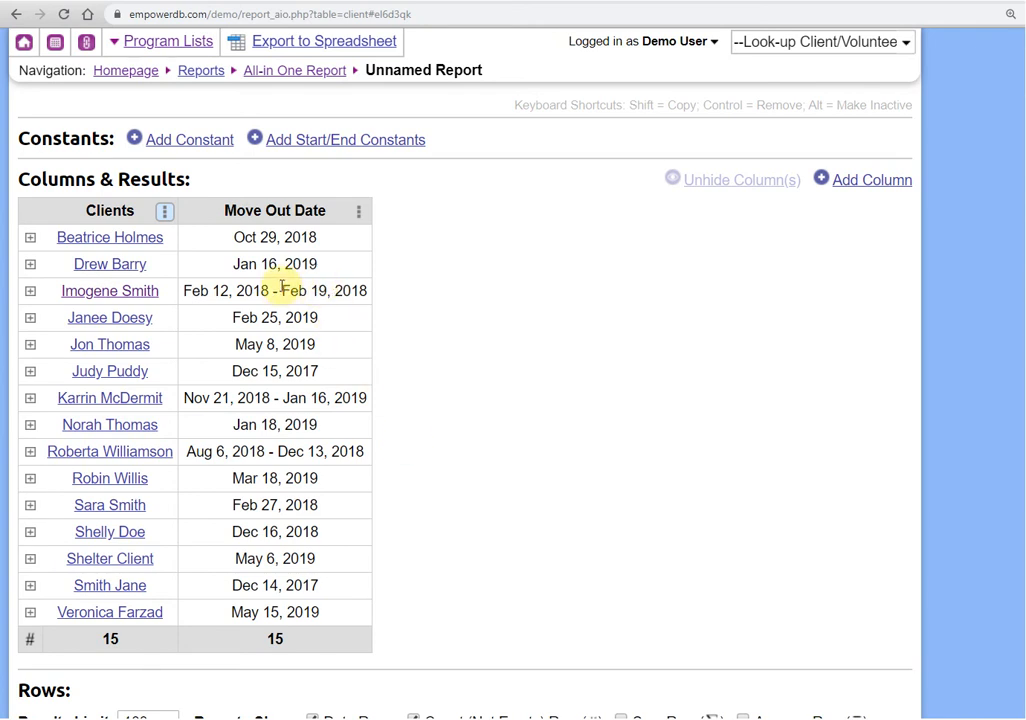
pyautogui.click(31, 291)
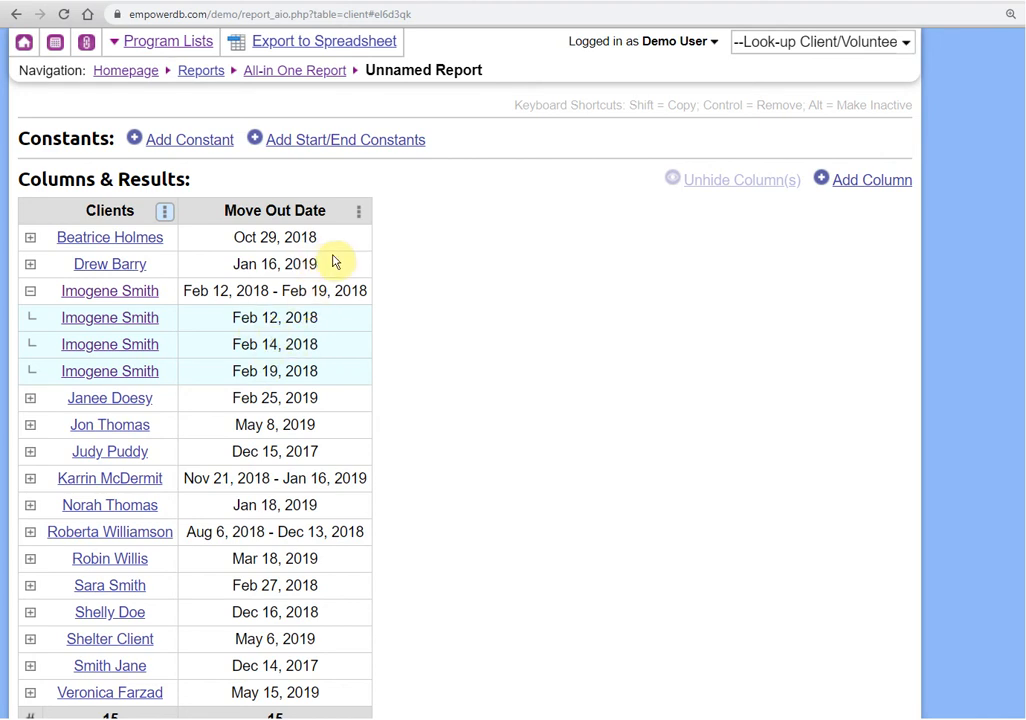
pyautogui.click(358, 212)
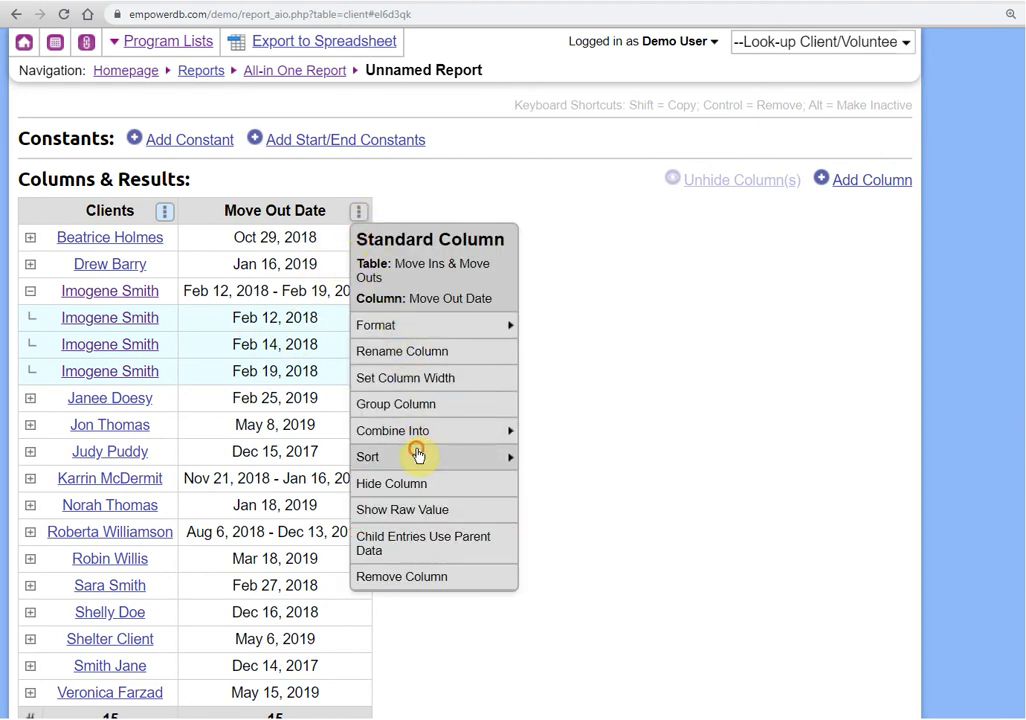
pyautogui.moveTo(467, 456)
pyautogui.click(558, 459)
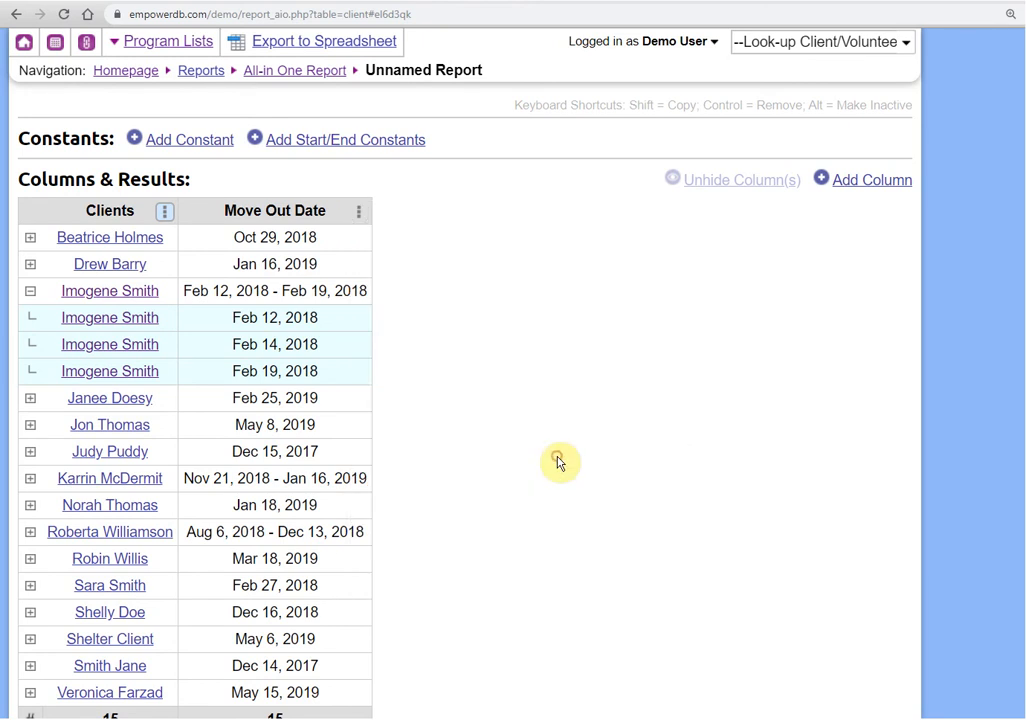
pyautogui.click(29, 291)
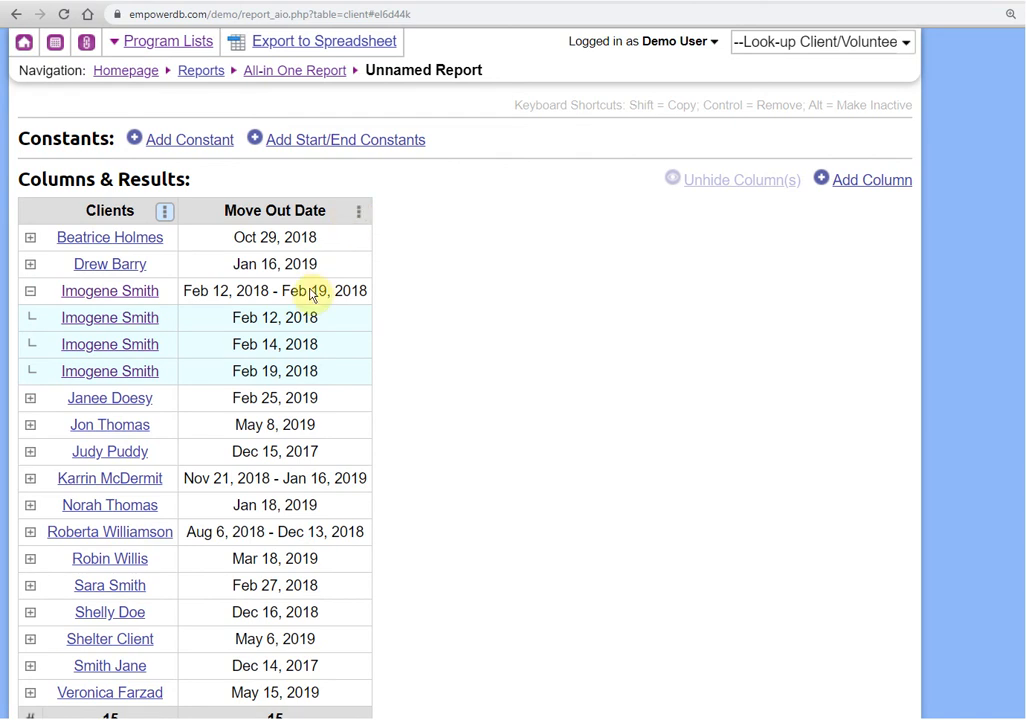
# Combine multiple Move Out Date values per client into the Last value.
pyautogui.click(359, 212)
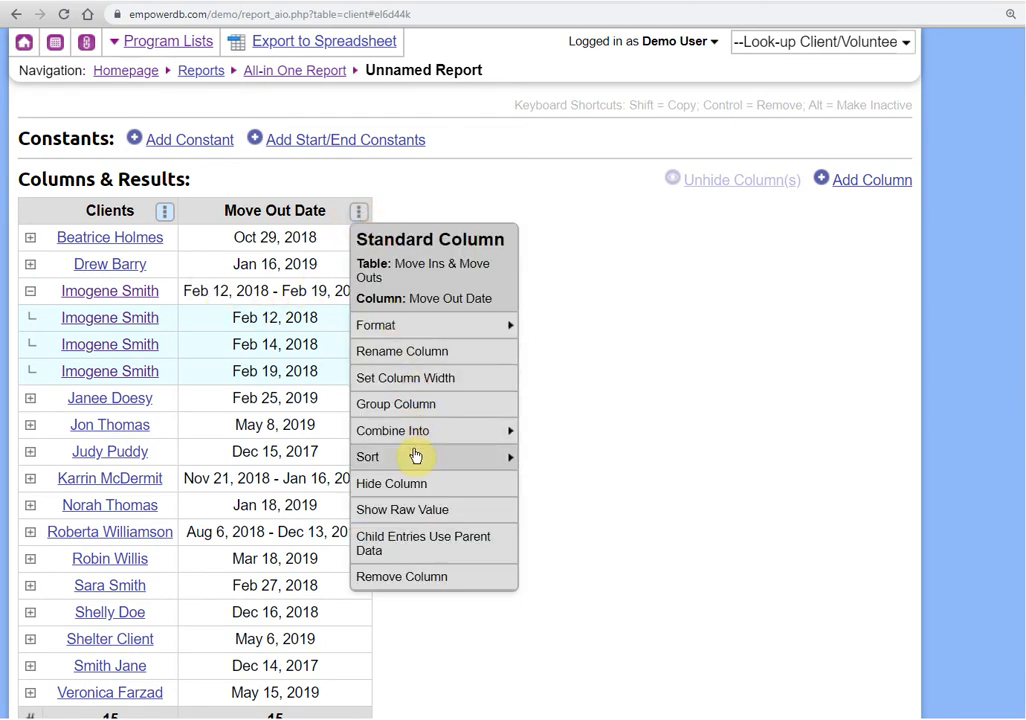
pyautogui.click(413, 457)
pyautogui.click(412, 431)
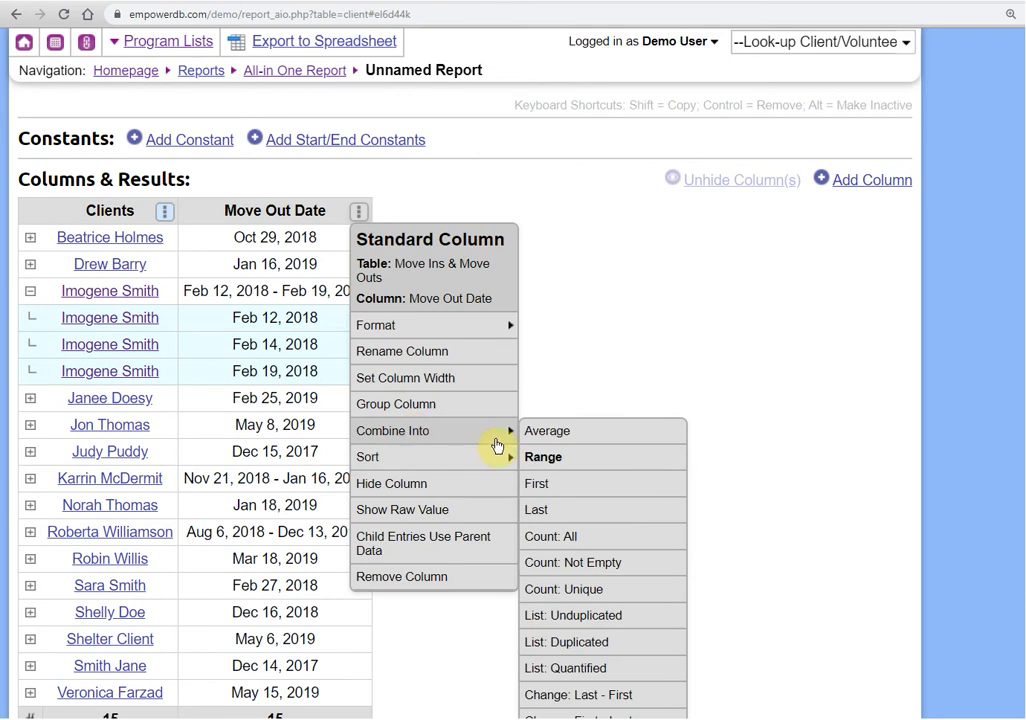
pyautogui.click(550, 508)
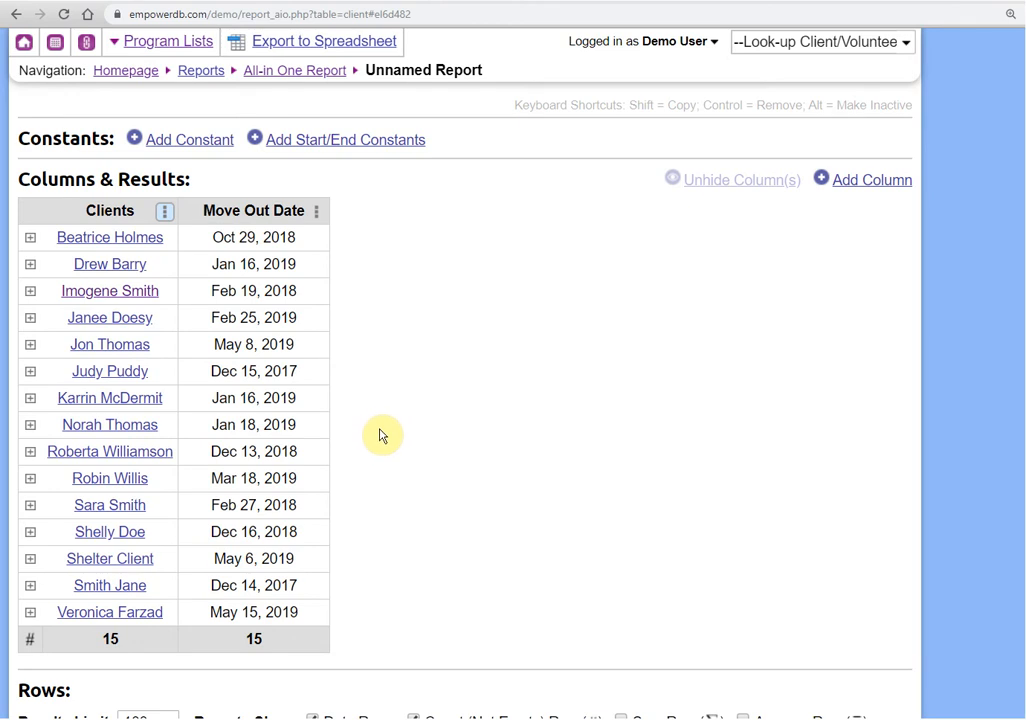
# Compare the report's Clients and Move Out Date columns with the column criteria on the Data Completion Reminders page.
pyautogui.scroll(3, 380, 437)
pyautogui.scroll(-2, 381, 475)
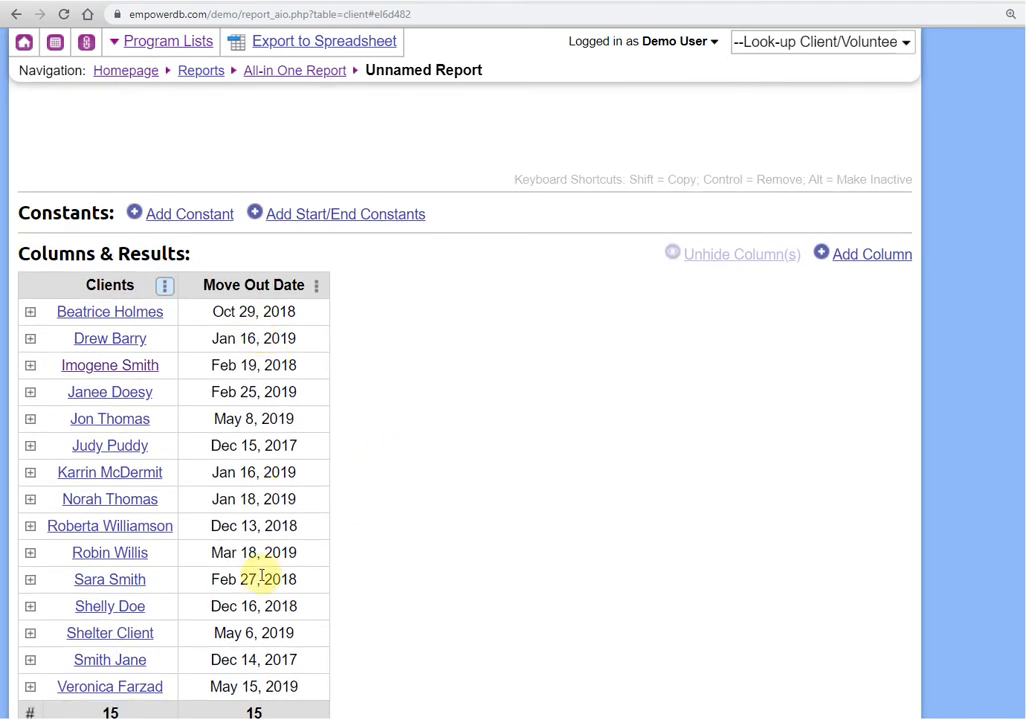
pyautogui.click(112, 3)
pyautogui.scroll(3, 62, 335)
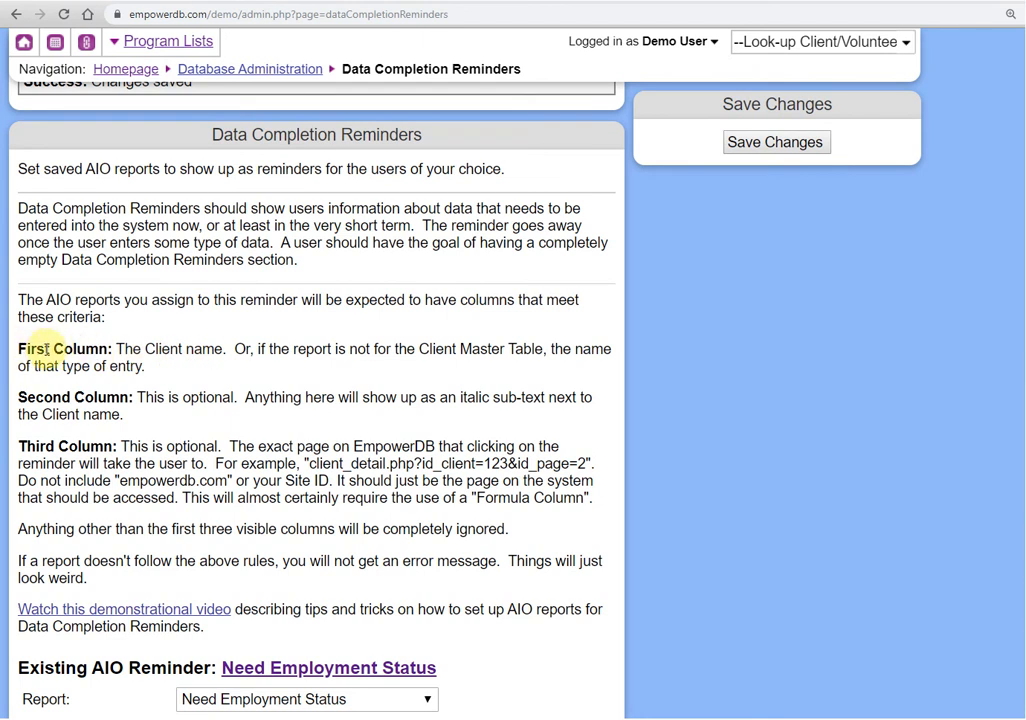
pyautogui.click(520, 3)
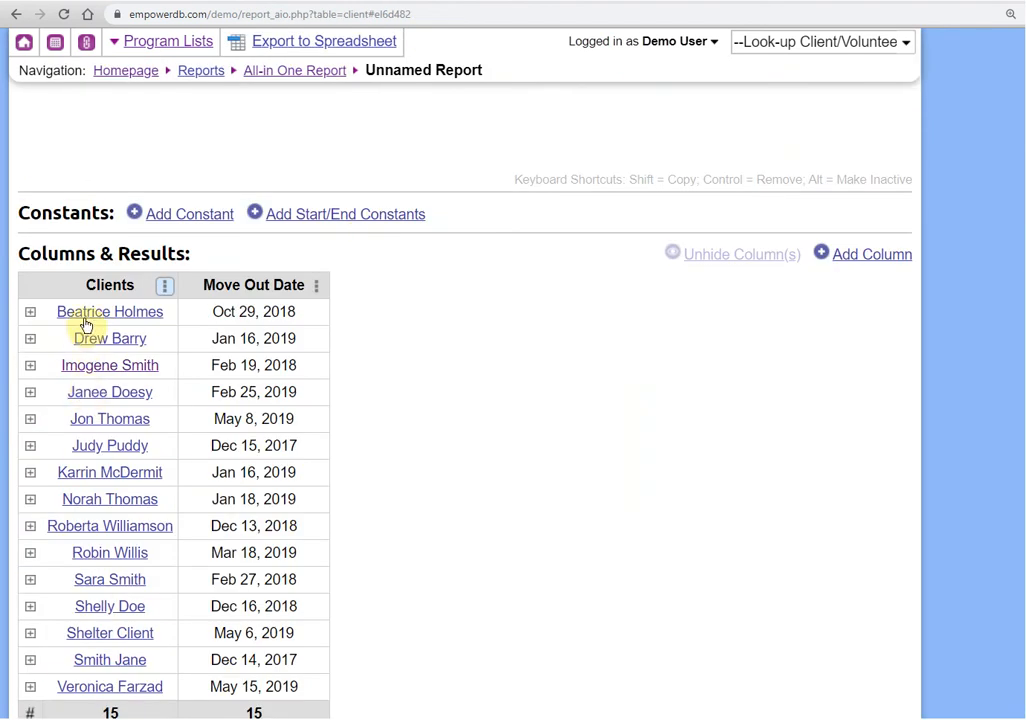
pyautogui.click(112, 3)
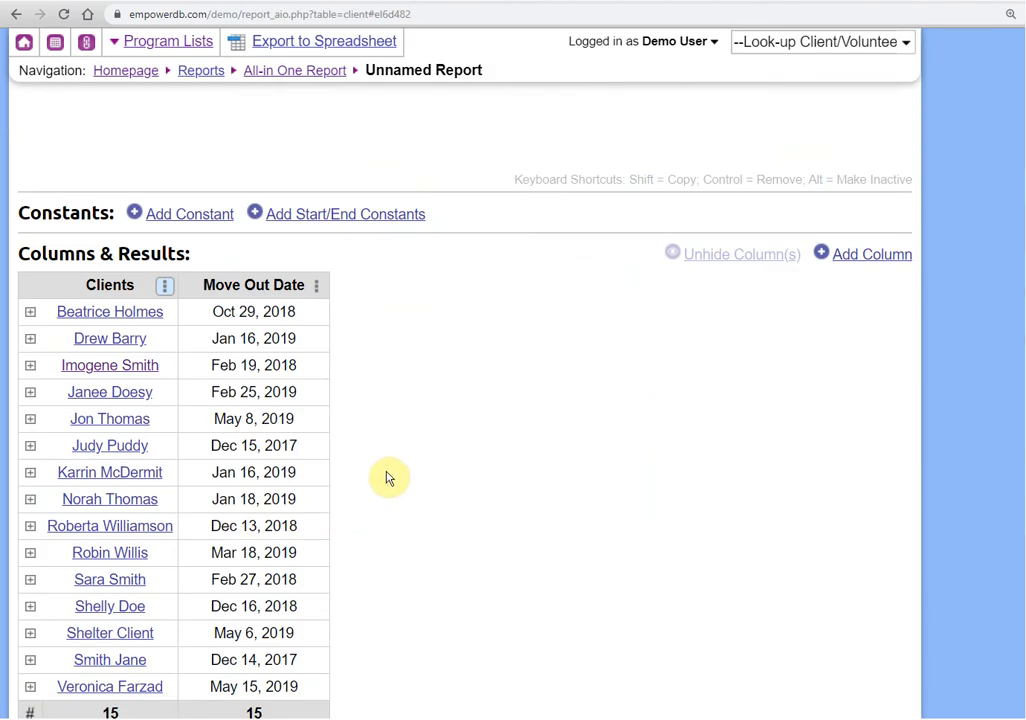
# Start saving the report as Six Month Follow Ups in the Homepage Reminders folder.
pyautogui.scroll(4, 403, 480)
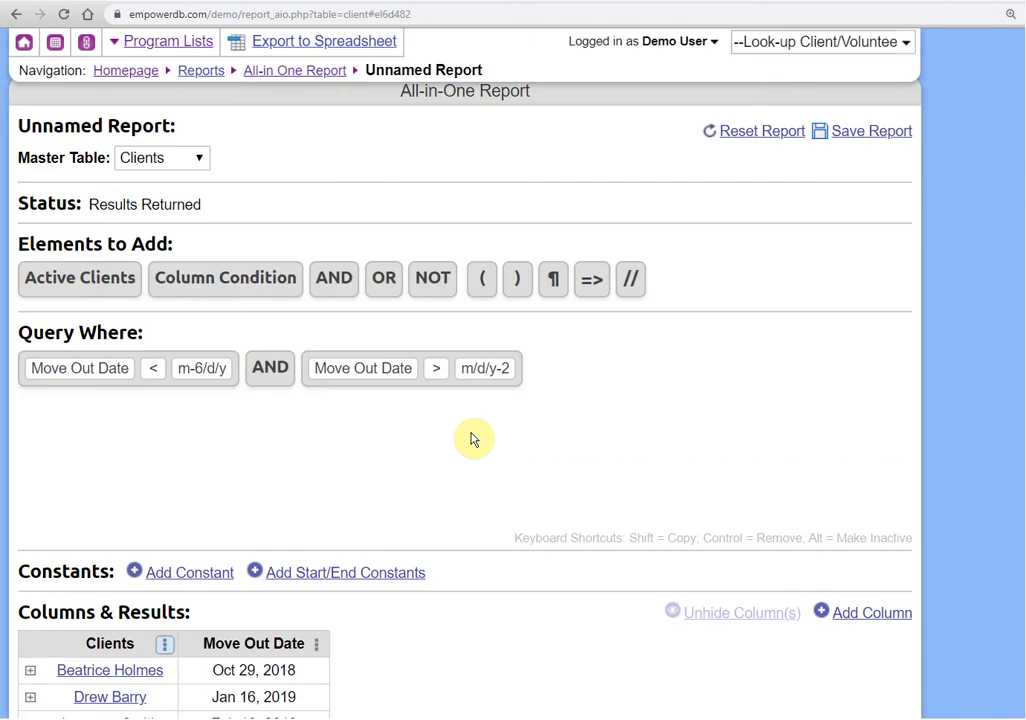
pyautogui.click(869, 147)
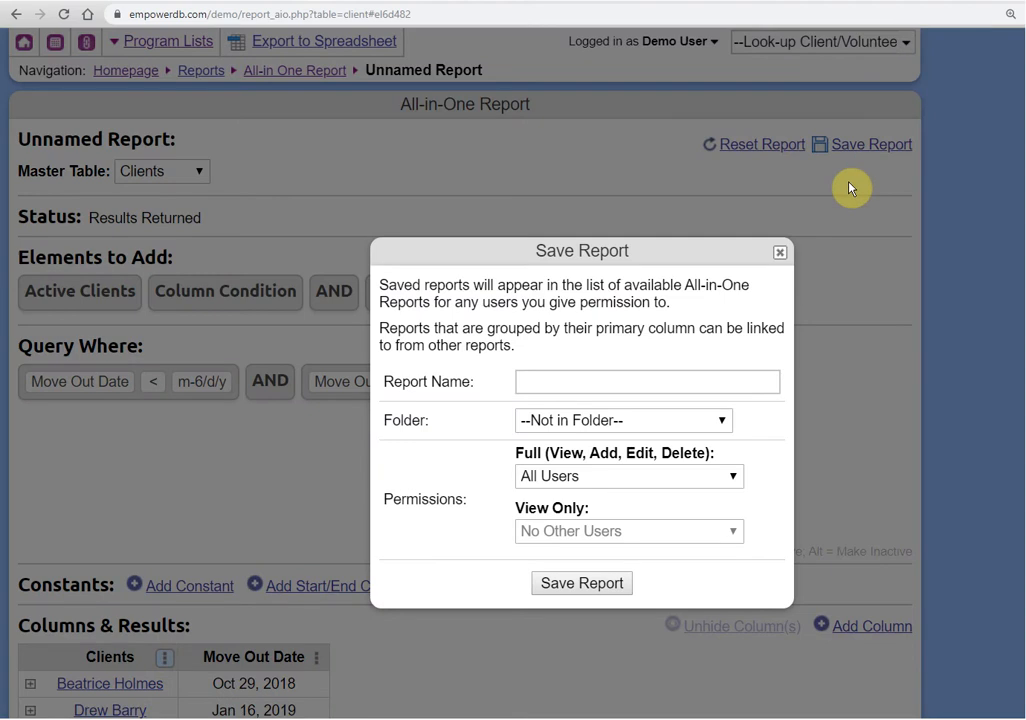
pyautogui.click(536, 420)
pyautogui.click(572, 540)
pyautogui.click(575, 385)
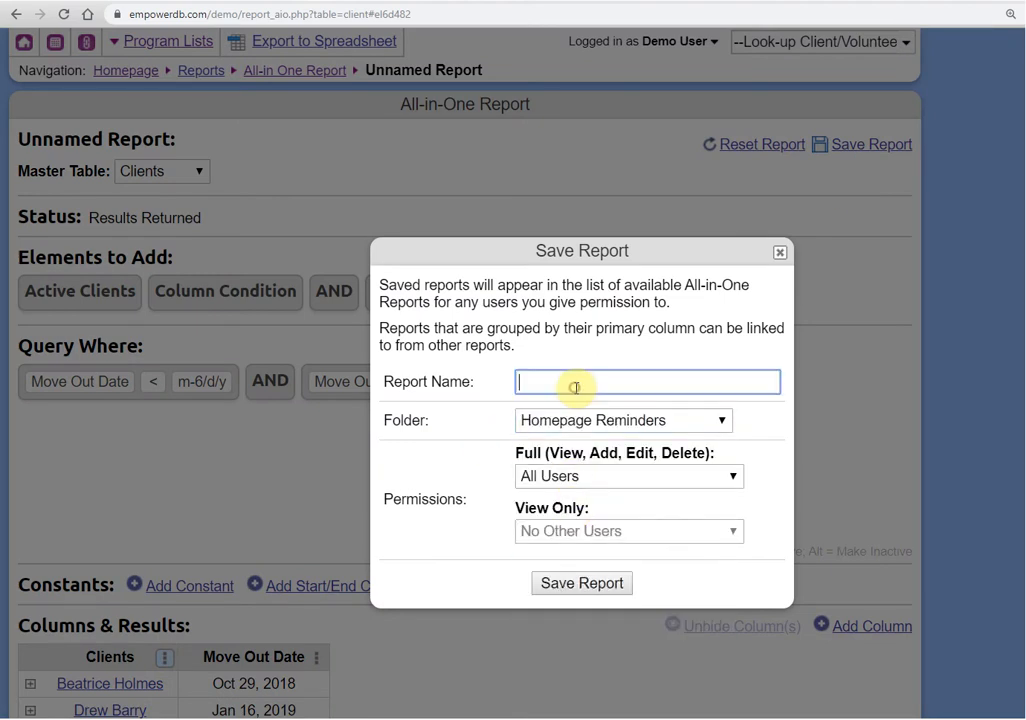
pyautogui.write('Six Month Follow U')
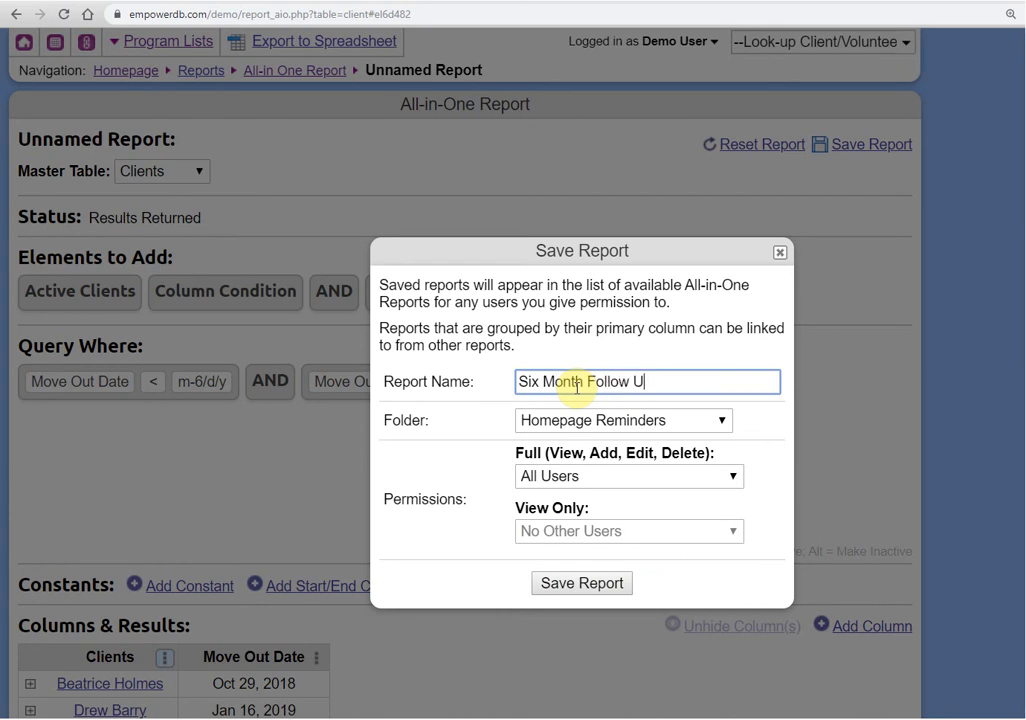
# Give Site Administrator full permission and All Users view-only permission, and save the report.
pyautogui.click(577, 476)
pyautogui.scroll(-3, 605, 396)
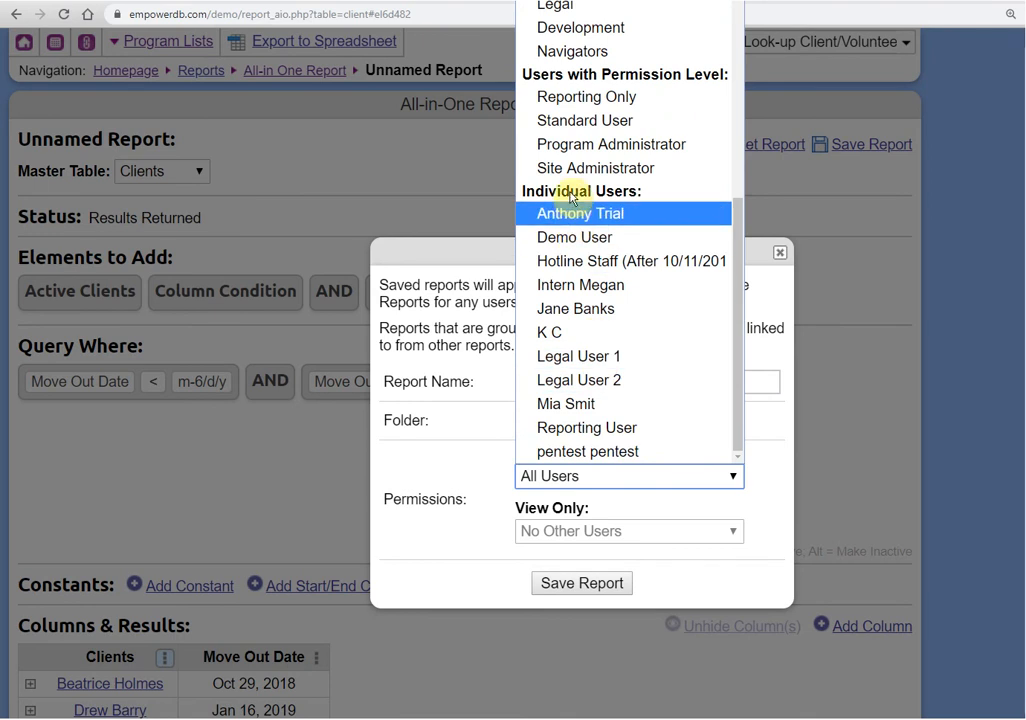
pyautogui.click(573, 179)
pyautogui.click(591, 552)
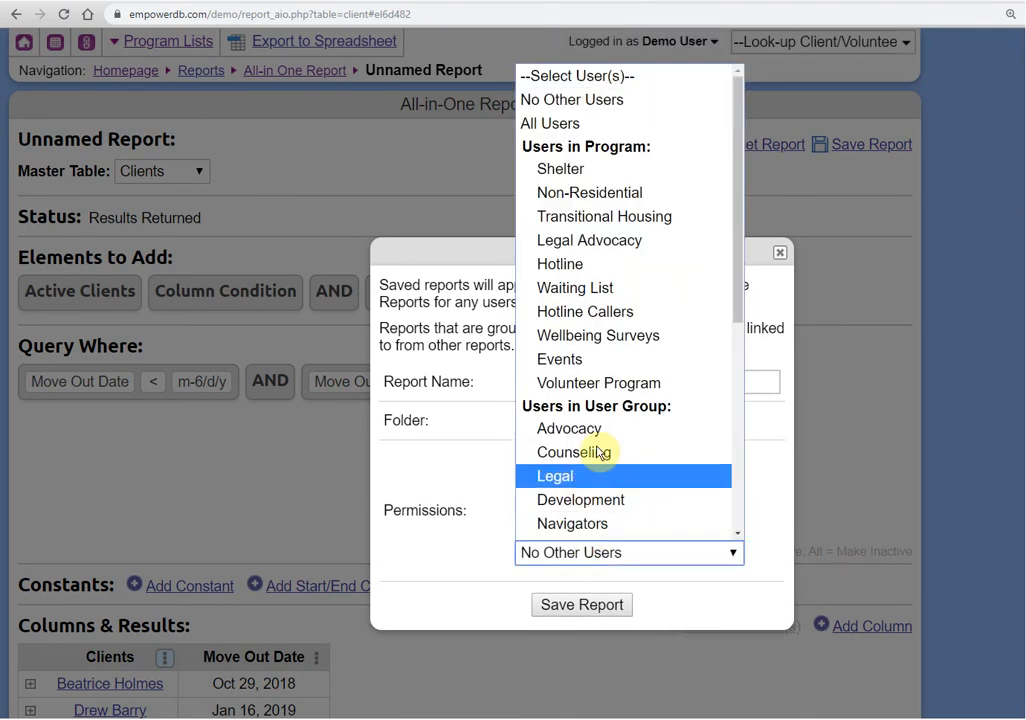
pyautogui.click(550, 123)
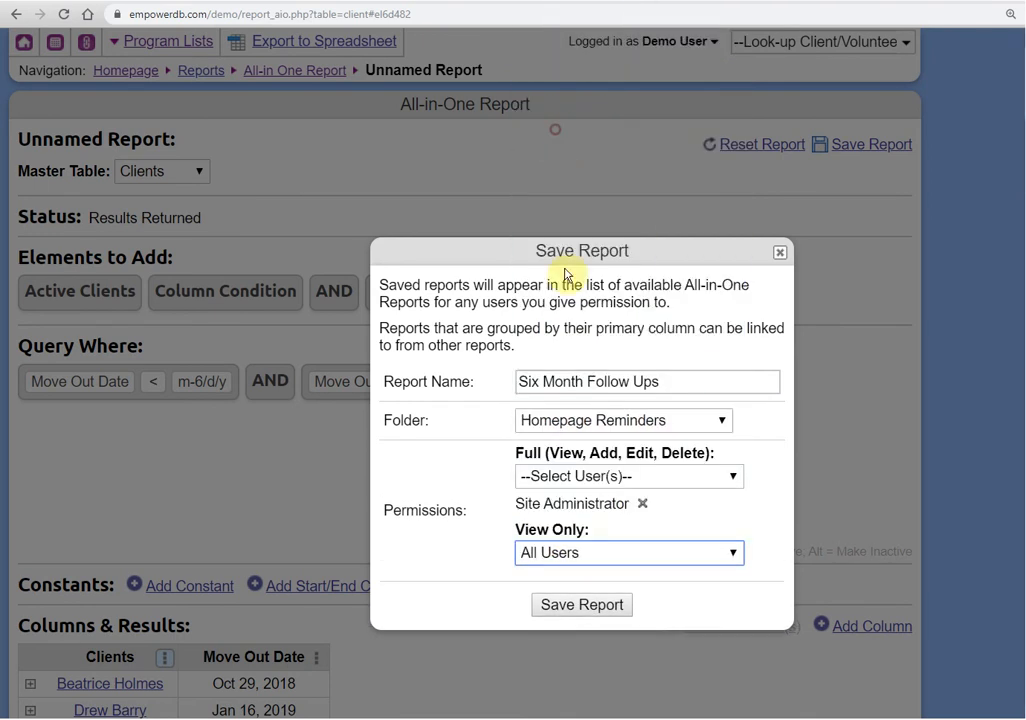
pyautogui.click(563, 609)
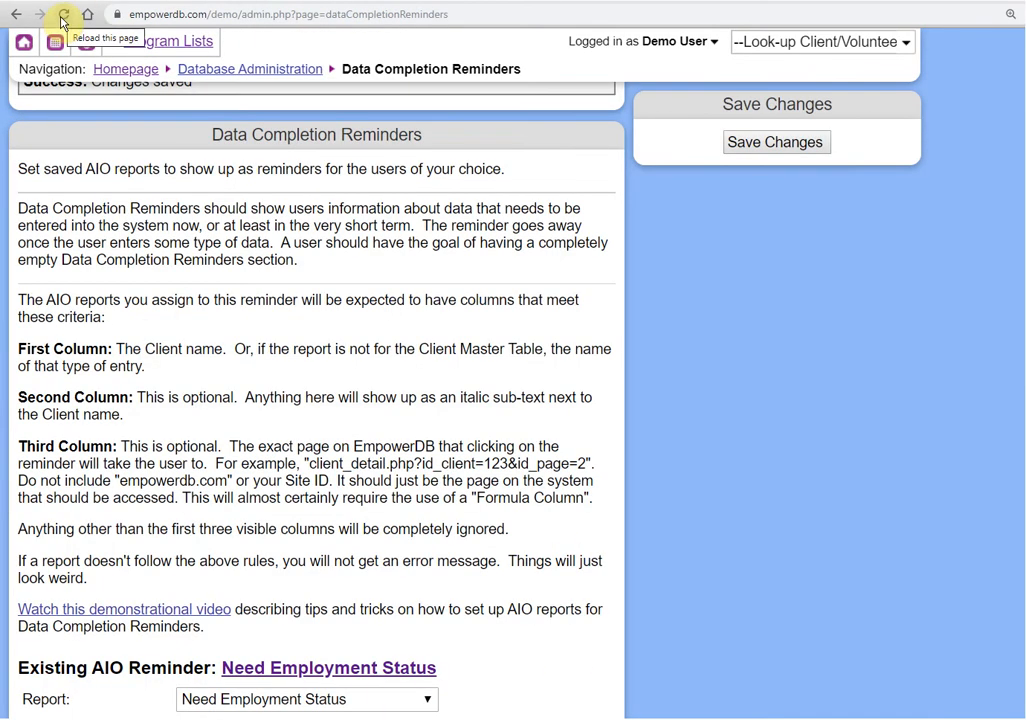
# On the reloaded Data Completion Reminders page, choose Six Month Follow Ups as the report for the new AIO reminder.
pyautogui.scroll(-2, 497, 534)
pyautogui.scroll(-2, 482, 520)
pyautogui.click(288, 612)
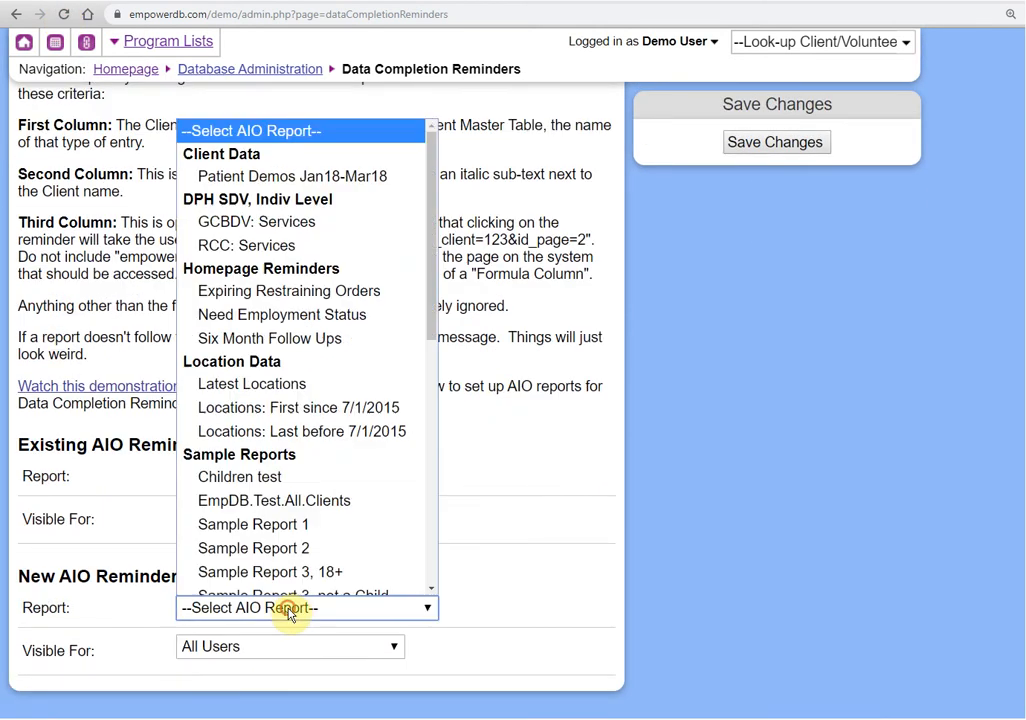
pyautogui.click(283, 319)
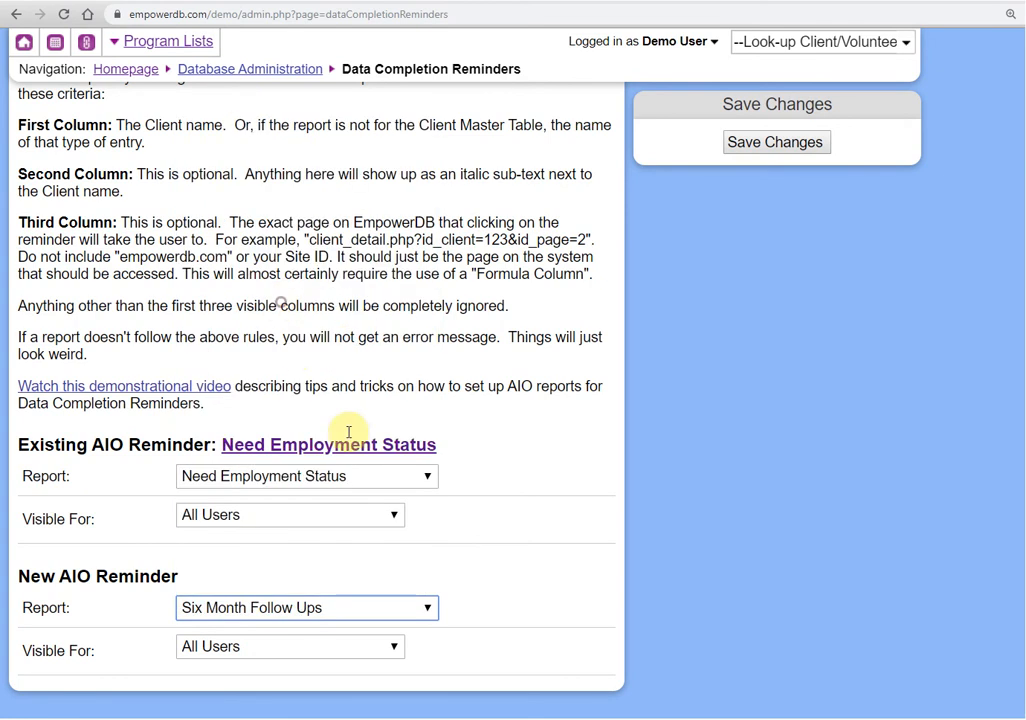
# Make the new Six Month Follow Ups reminder visible for Shelter and Transitional Housing program users and save the changes.
pyautogui.click(288, 647)
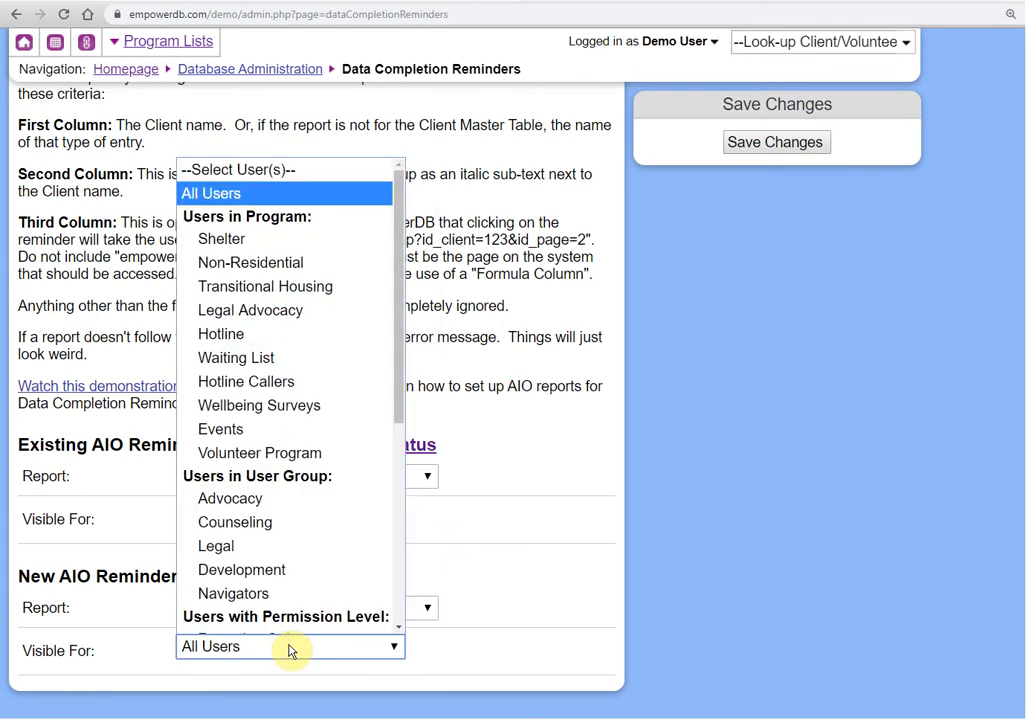
pyautogui.scroll(-1, 231, 426)
pyautogui.click(226, 200)
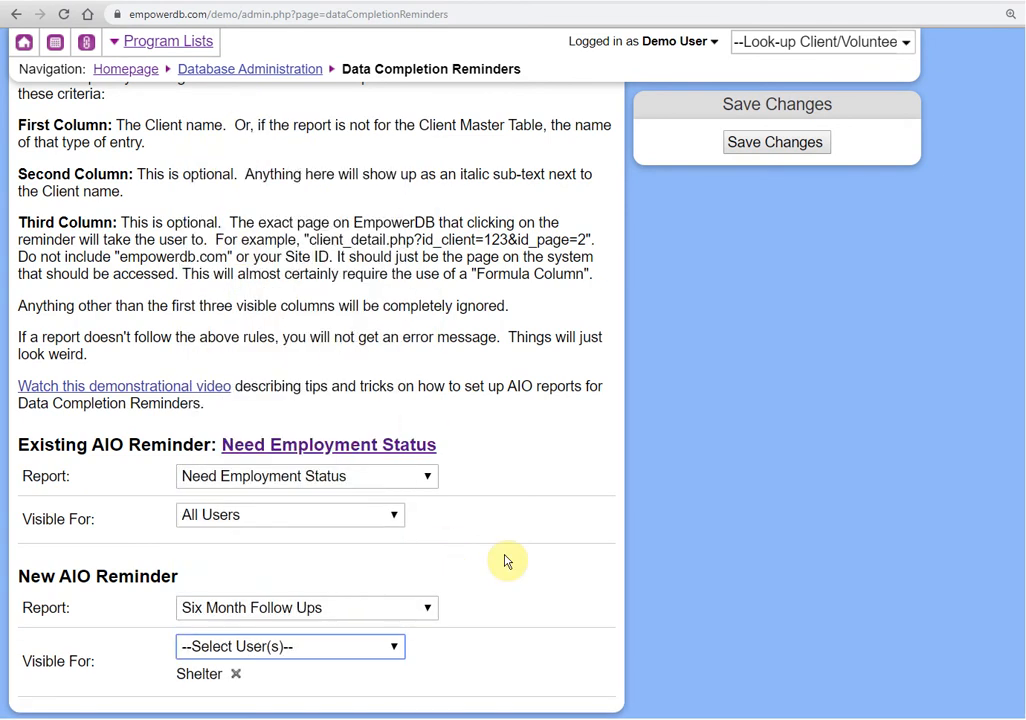
pyautogui.click(355, 607)
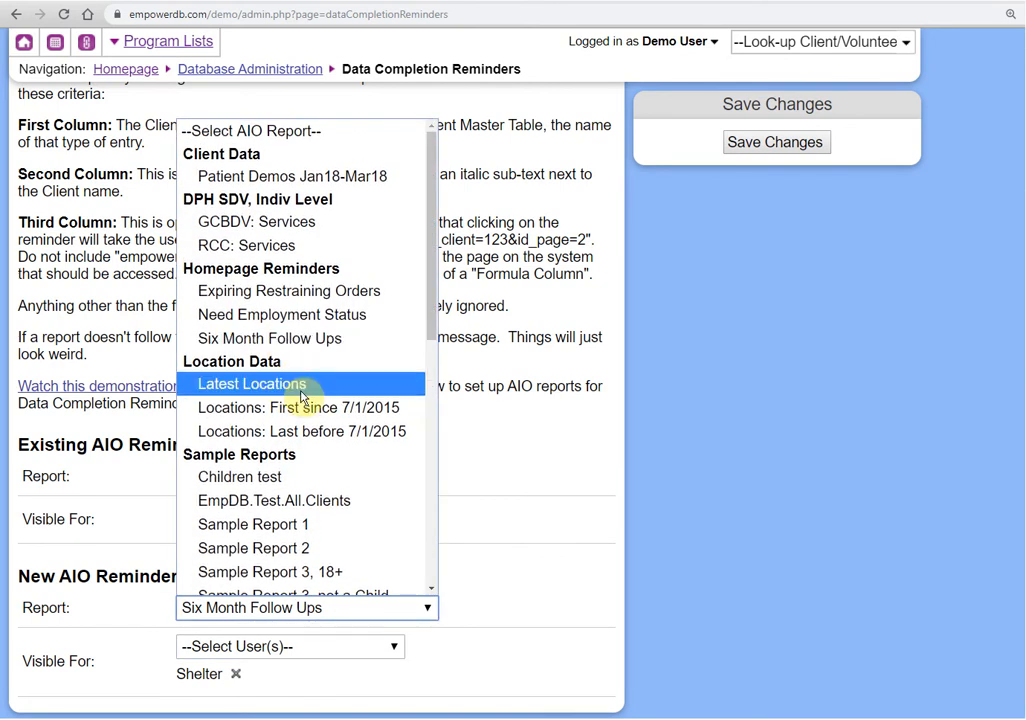
pyautogui.click(545, 474)
pyautogui.click(257, 648)
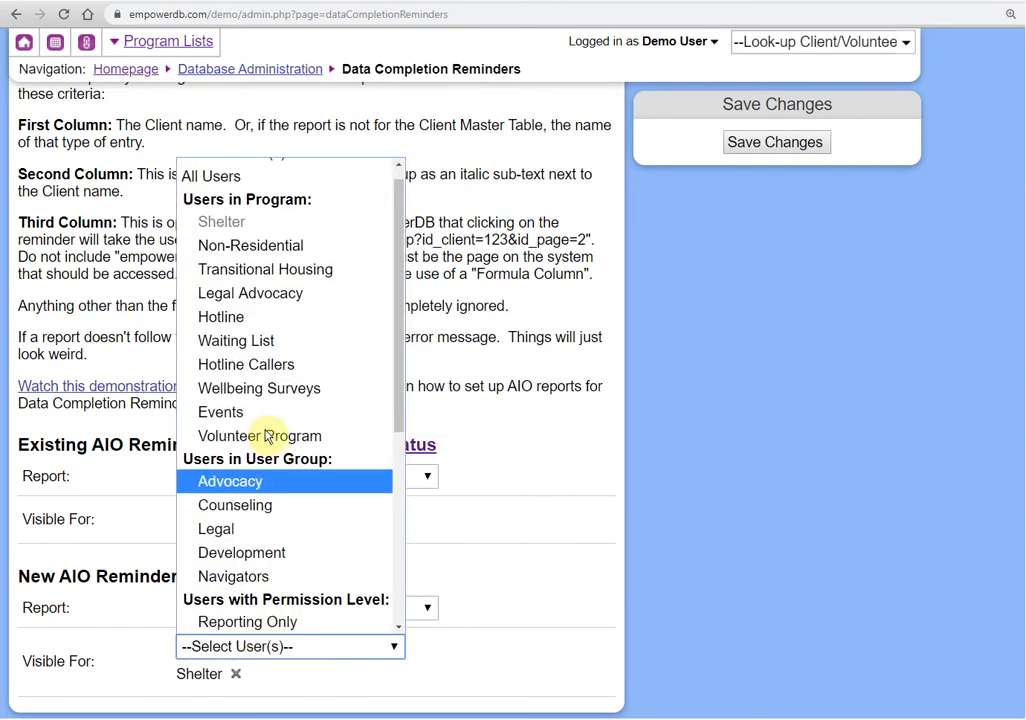
pyautogui.click(270, 268)
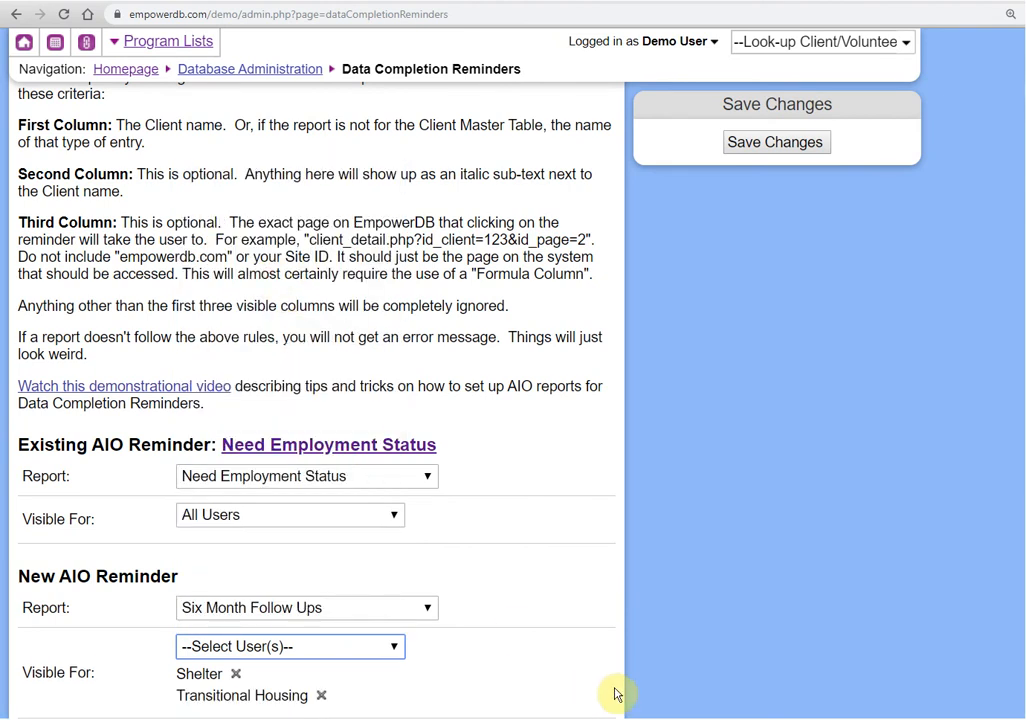
pyautogui.scroll(-1, 600, 657)
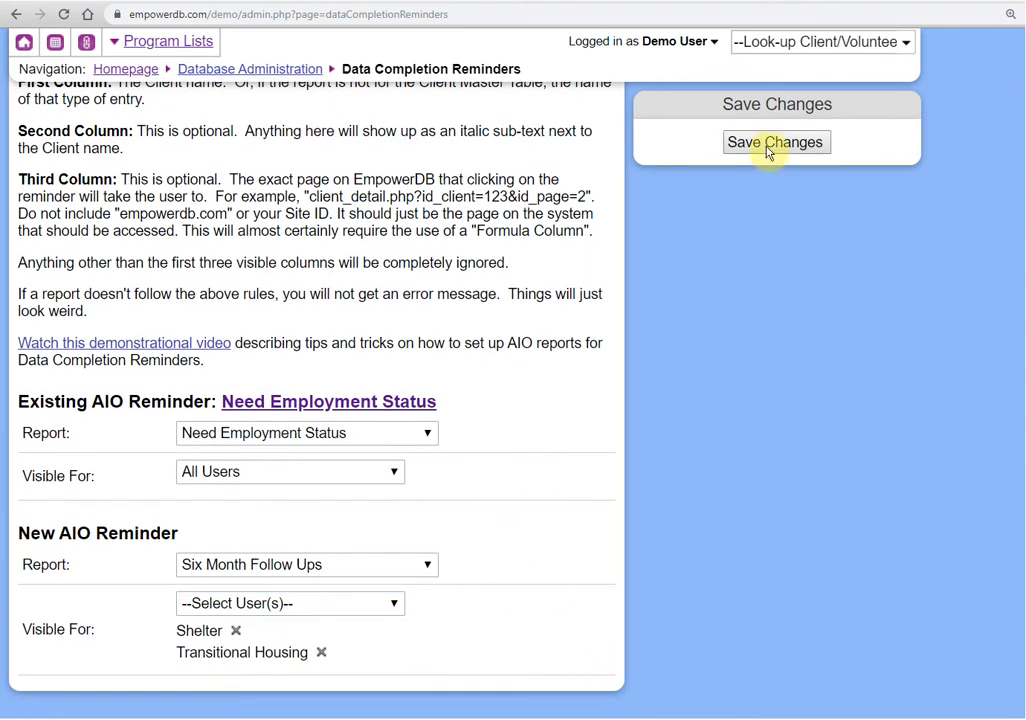
pyautogui.click(770, 143)
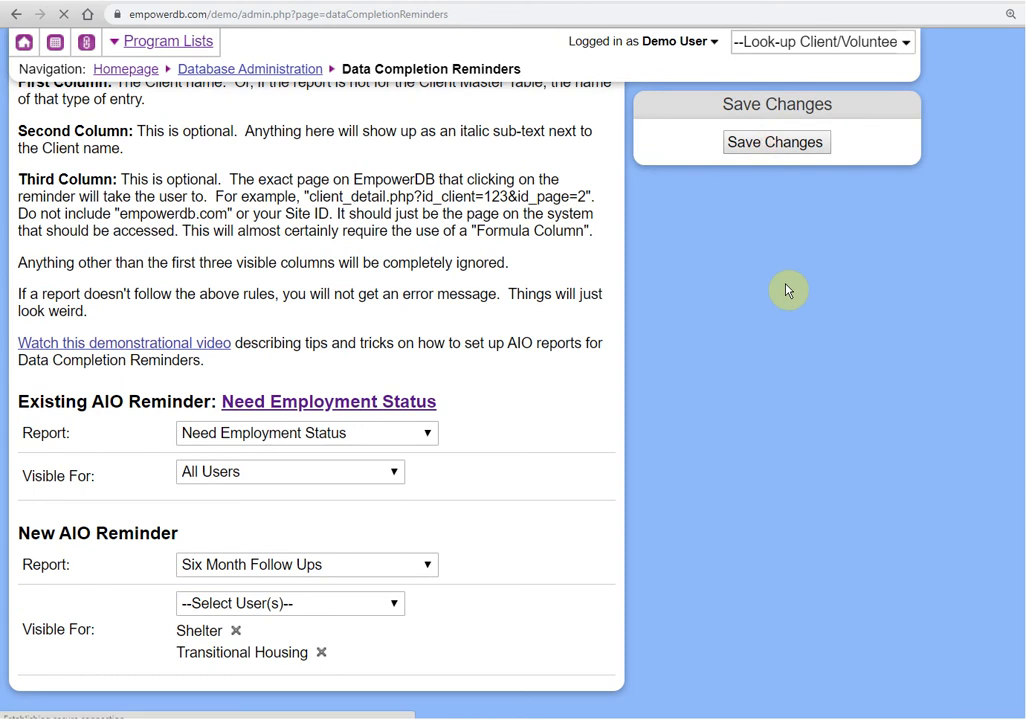
# Reload the homepage and examine the clients and dates listed under Six Month Follow Ups in Data Completion Reminders.
pyautogui.click(140, 2)
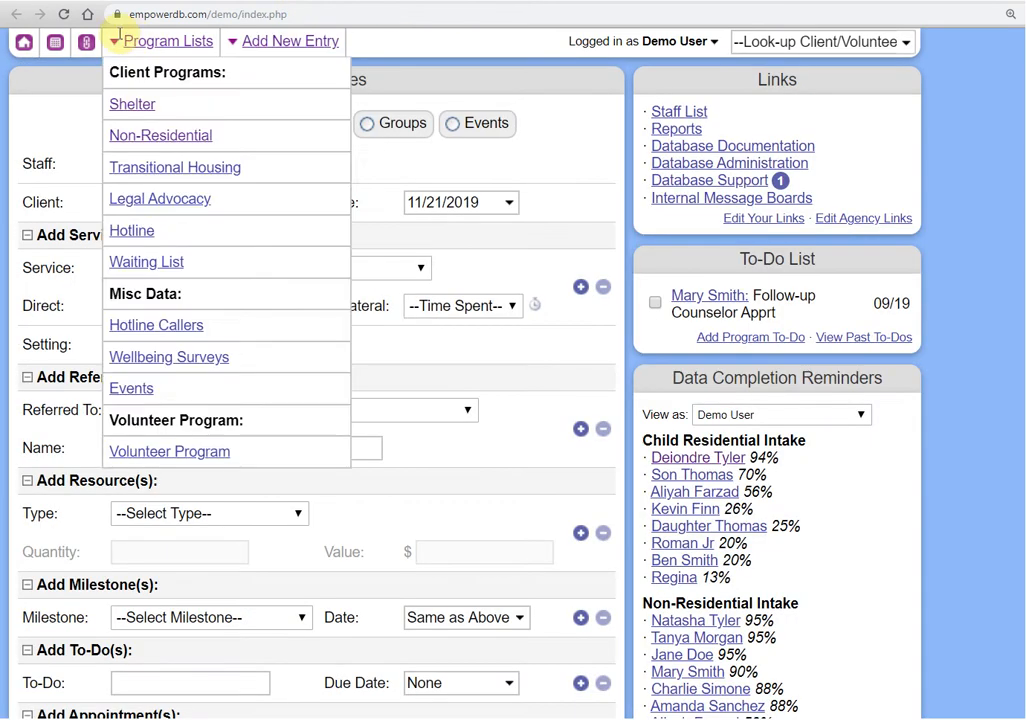
pyautogui.click(66, 15)
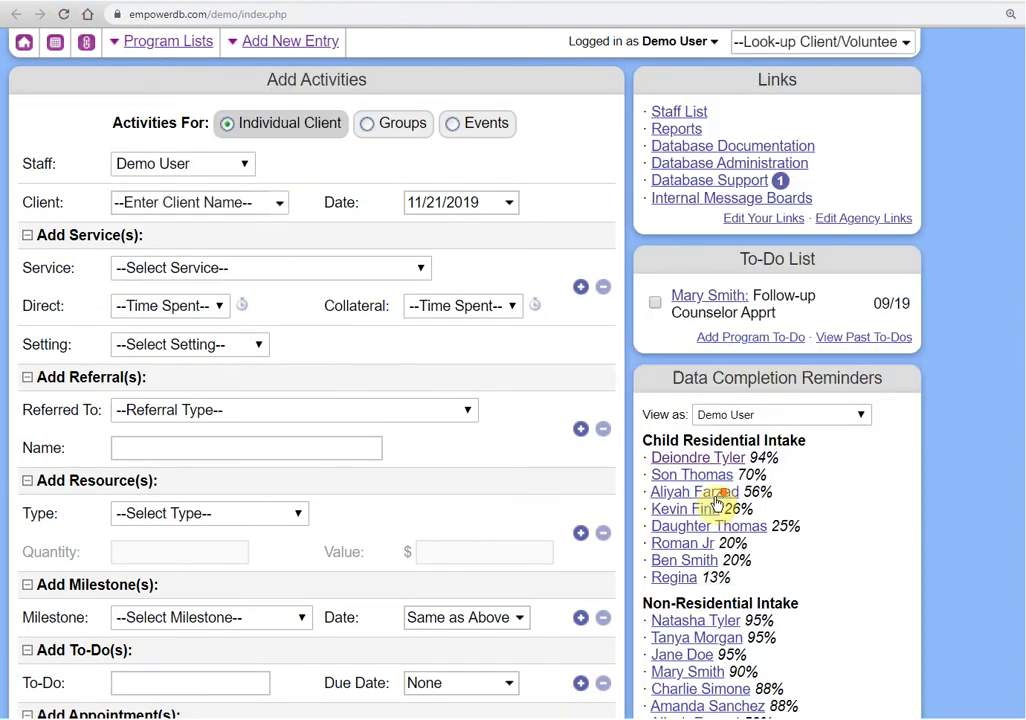
pyautogui.scroll(-3, 723, 505)
pyautogui.scroll(-1, 723, 495)
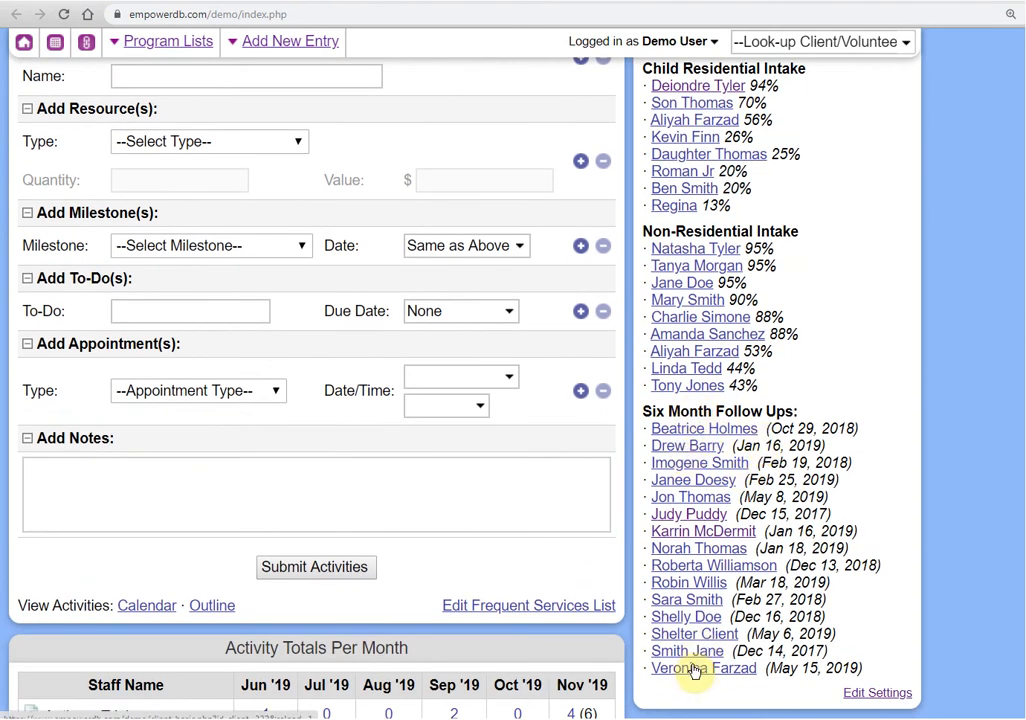
pyautogui.moveTo(770, 428); pyautogui.dragTo(843, 424)
pyautogui.click(866, 460)
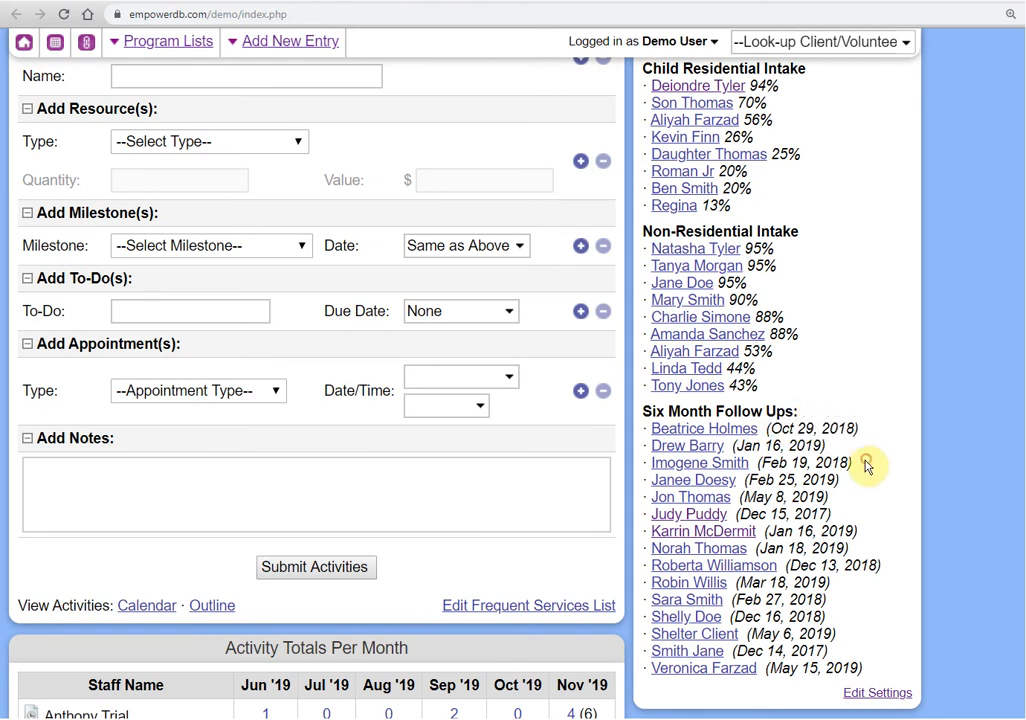
pyautogui.click(810, 422)
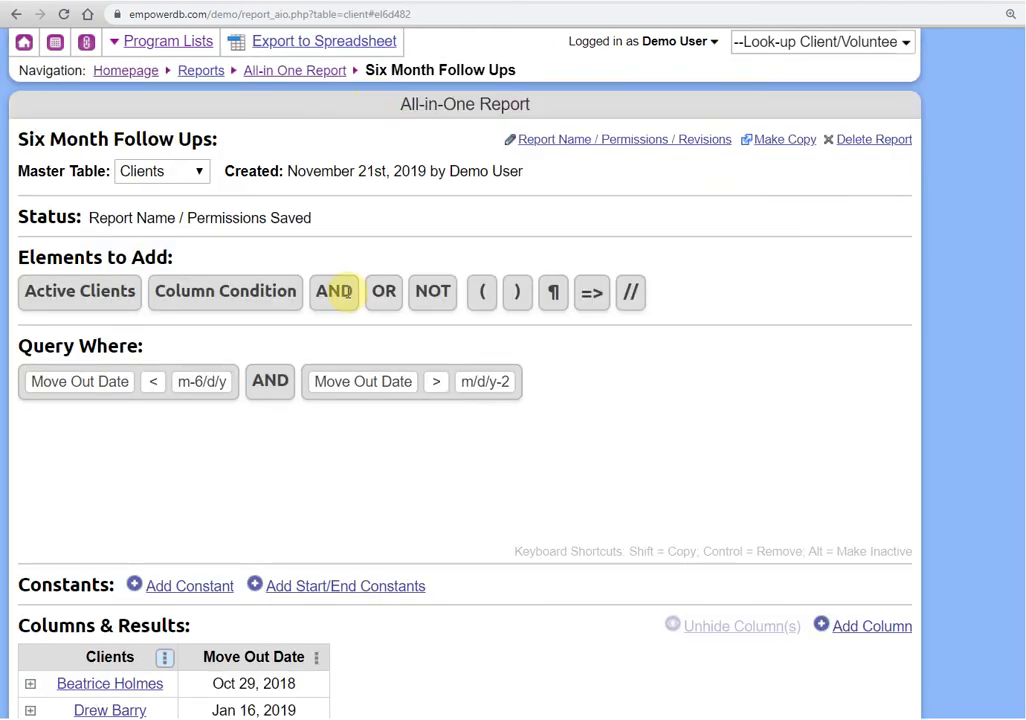
# Compare the saved report's Move Out Date column with the dates beside the clients in the homepage reminder.
pyautogui.scroll(-2, 370, 542)
pyautogui.scroll(-2, 378, 532)
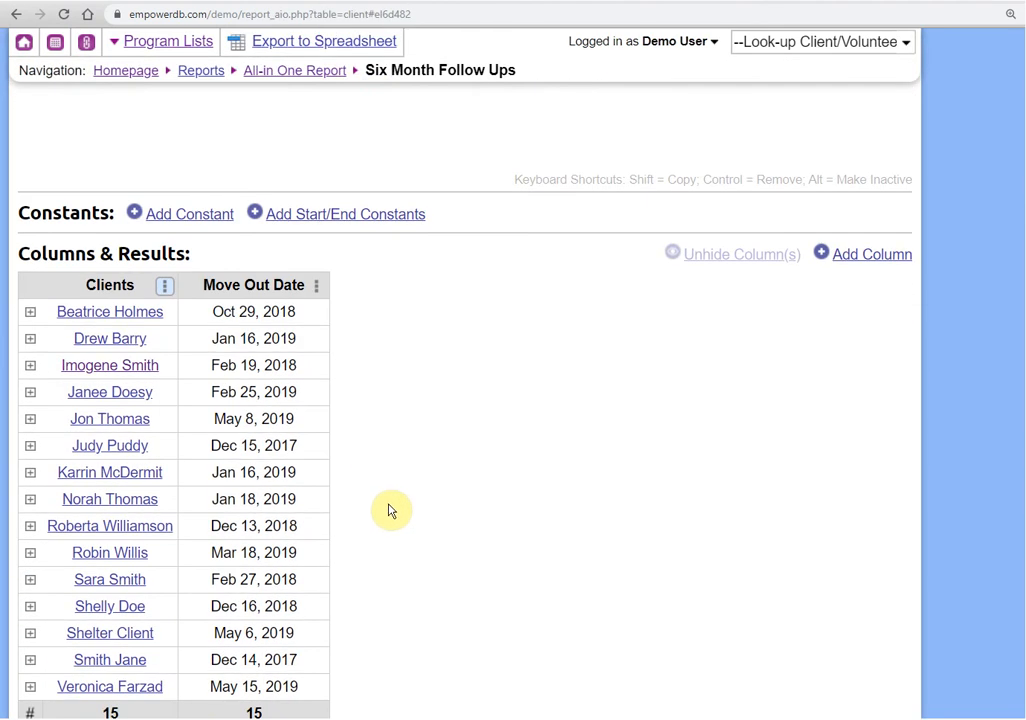
pyautogui.click(236, 1)
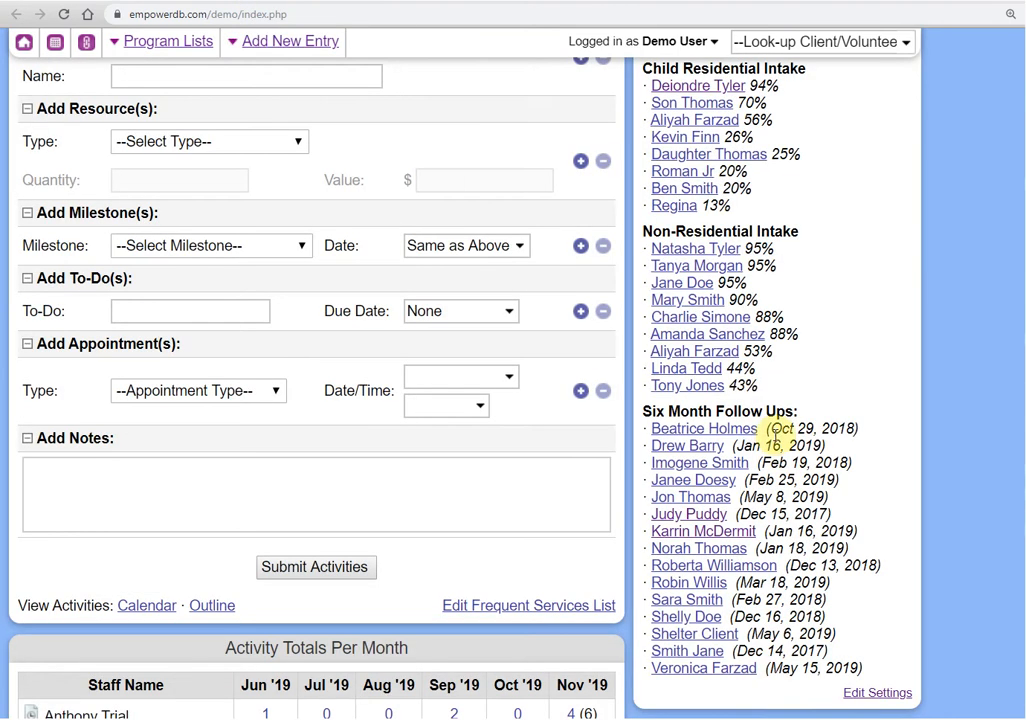
pyautogui.moveTo(772, 428); pyautogui.dragTo(852, 428)
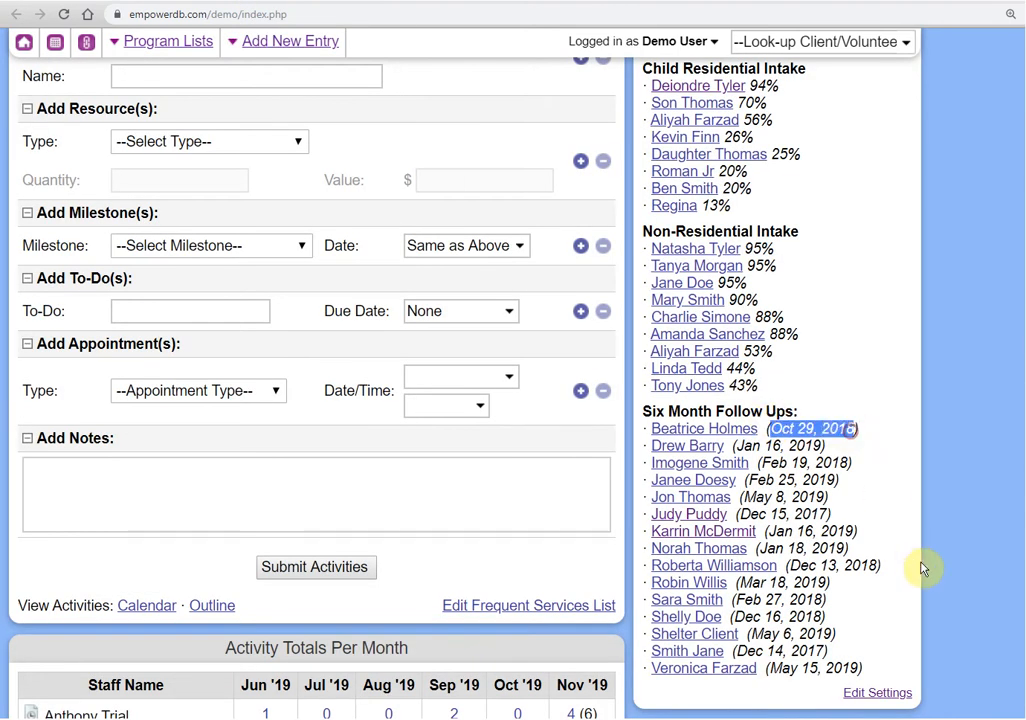
# In the Six Month Follow Ups report, apply an ascending outer sort to the Move Out Date column, and reload the homepage.
pyautogui.click(777, 473)
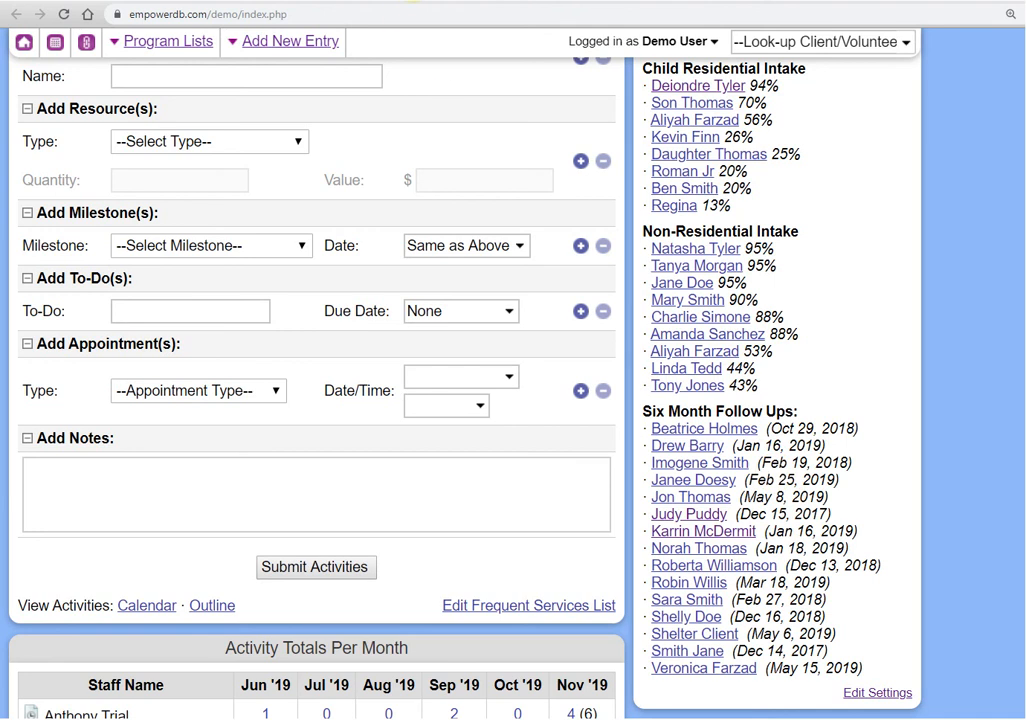
pyautogui.click(412, 1)
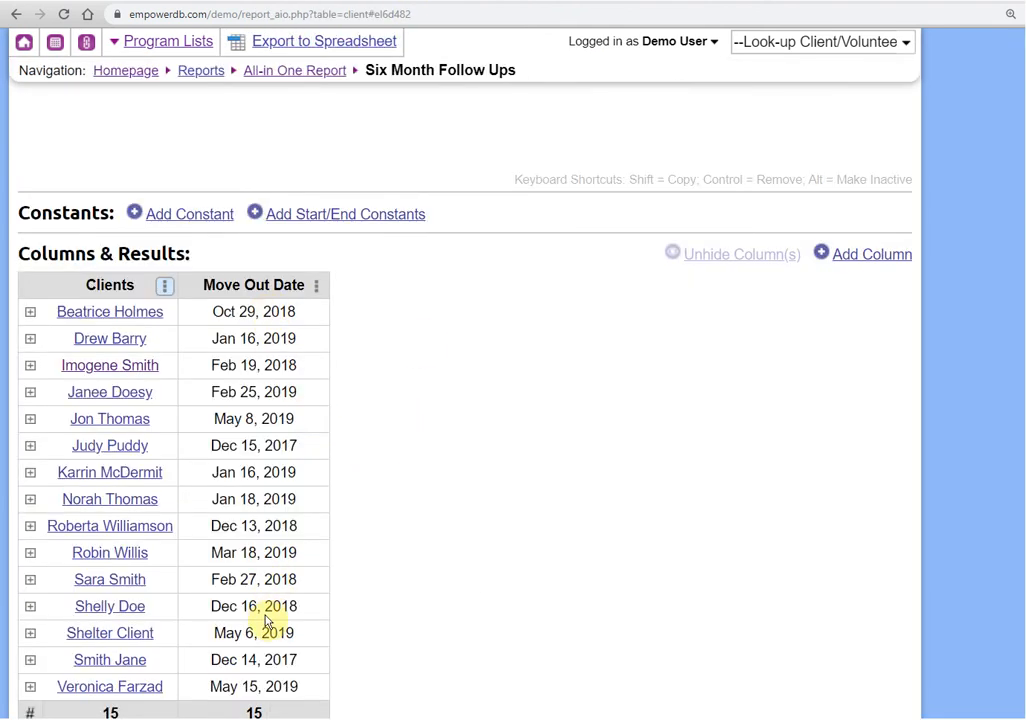
pyautogui.click(316, 286)
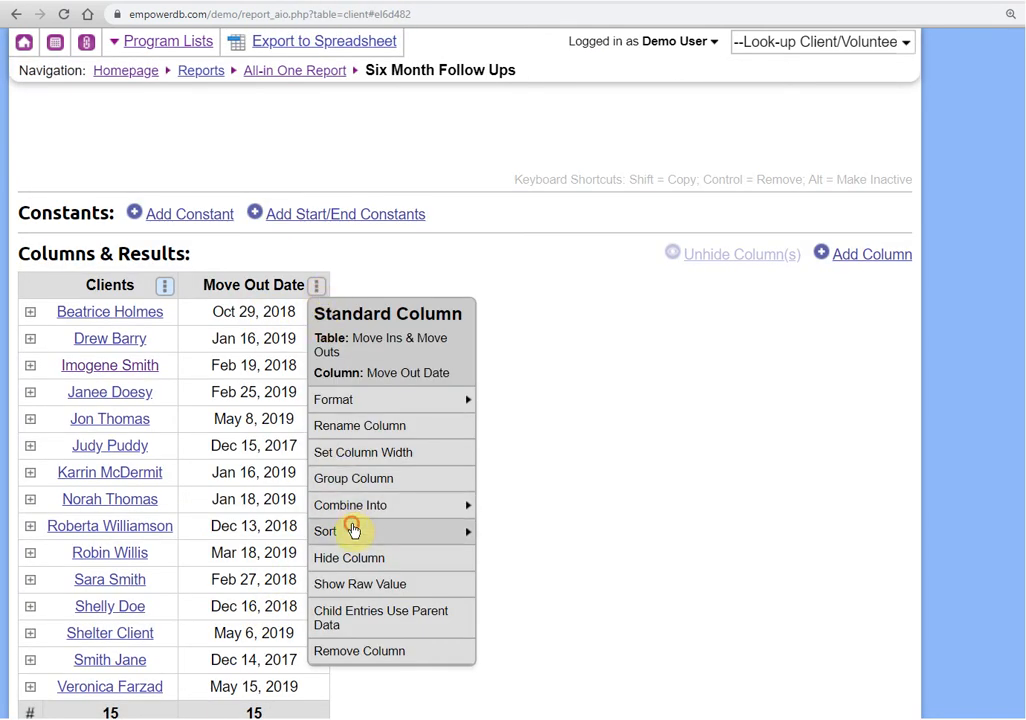
pyautogui.moveTo(358, 531)
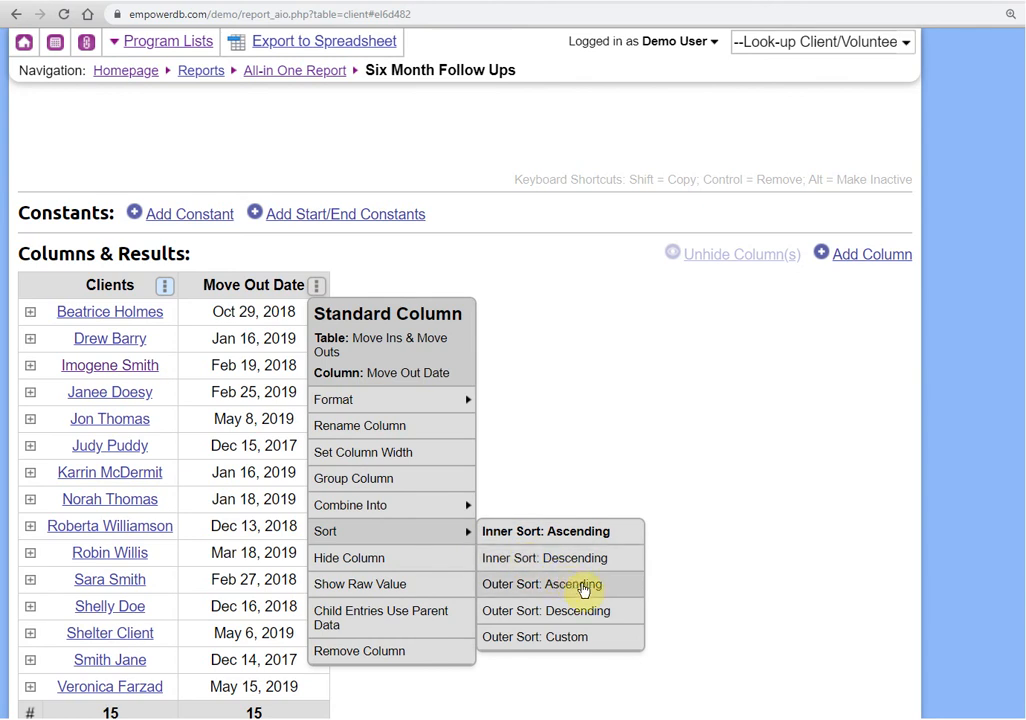
pyautogui.click(584, 590)
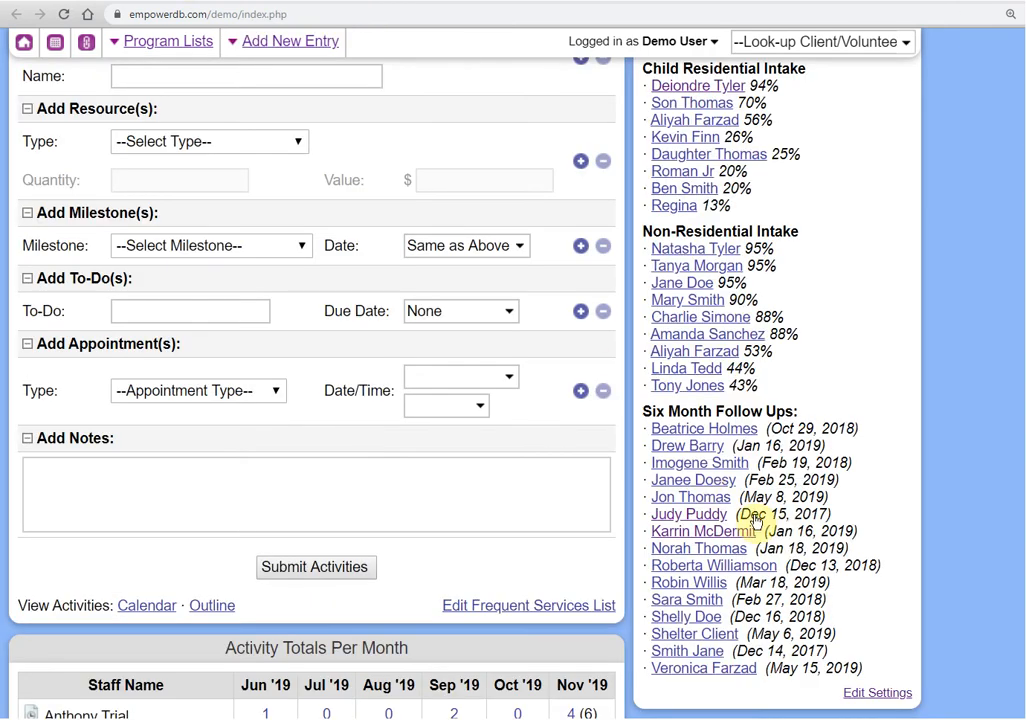
pyautogui.click(63, 14)
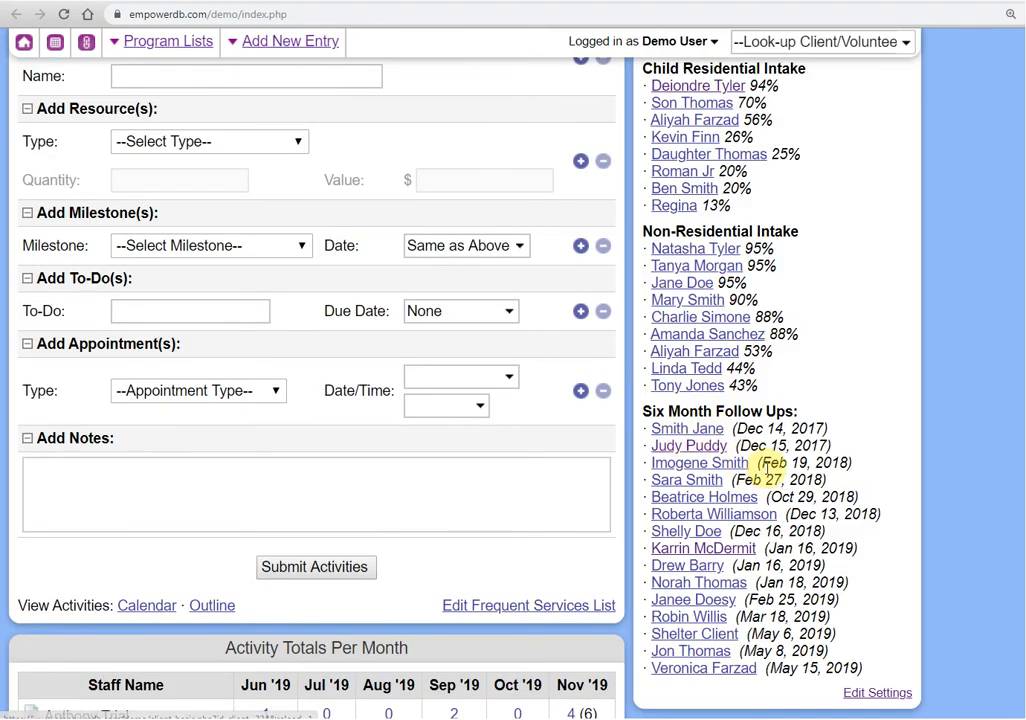
# For the first Six Month Follow Ups client, save the move-out entry with follow up conducted Yes, exit destination Safe Haven and status Safely Housed.
pyautogui.click(684, 430)
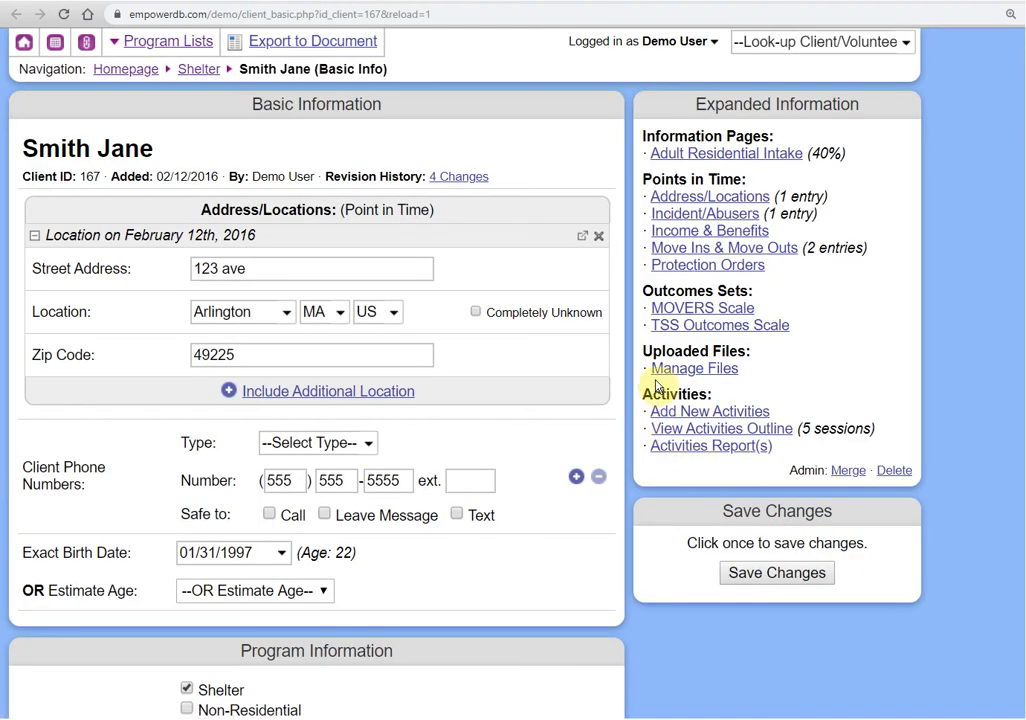
pyautogui.click(774, 253)
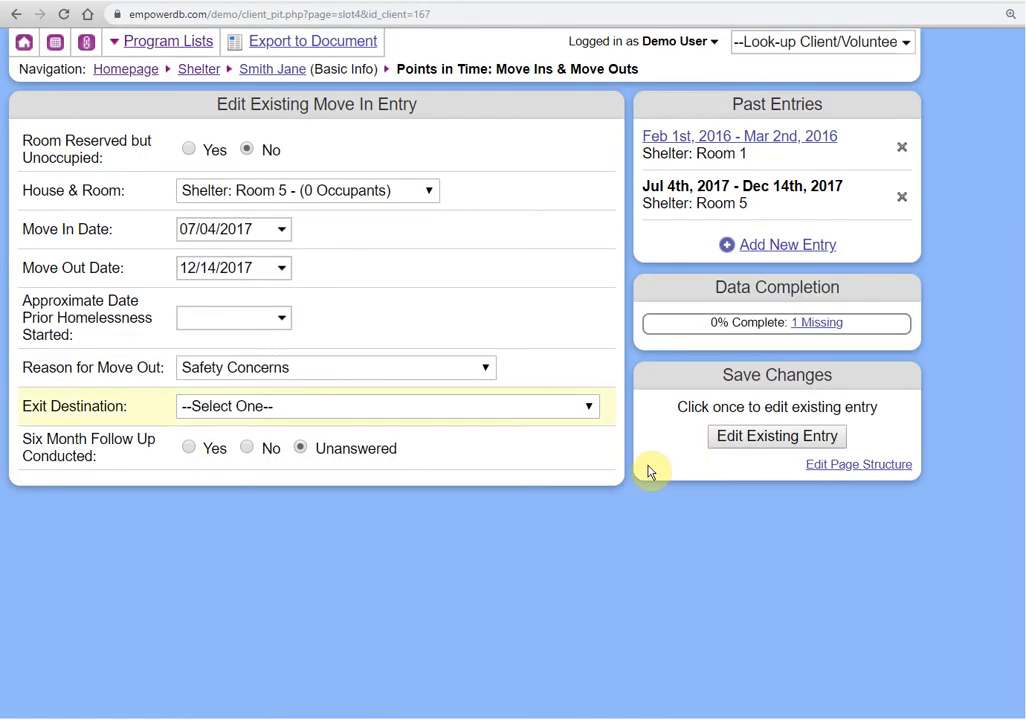
pyautogui.click(192, 450)
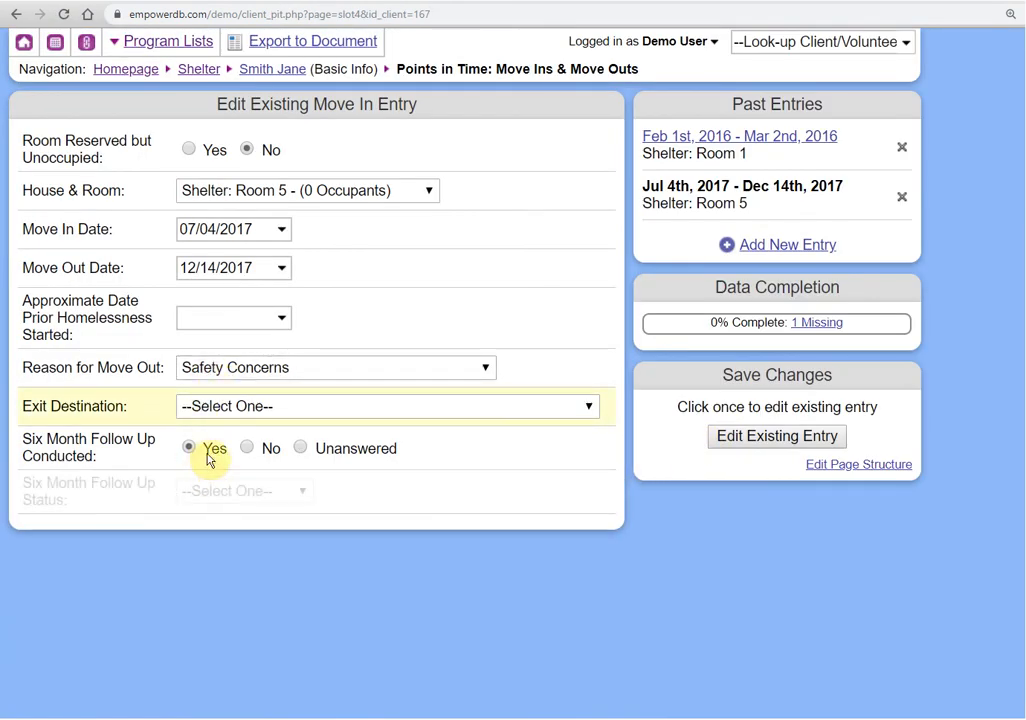
pyautogui.click(206, 406)
pyautogui.click(231, 358)
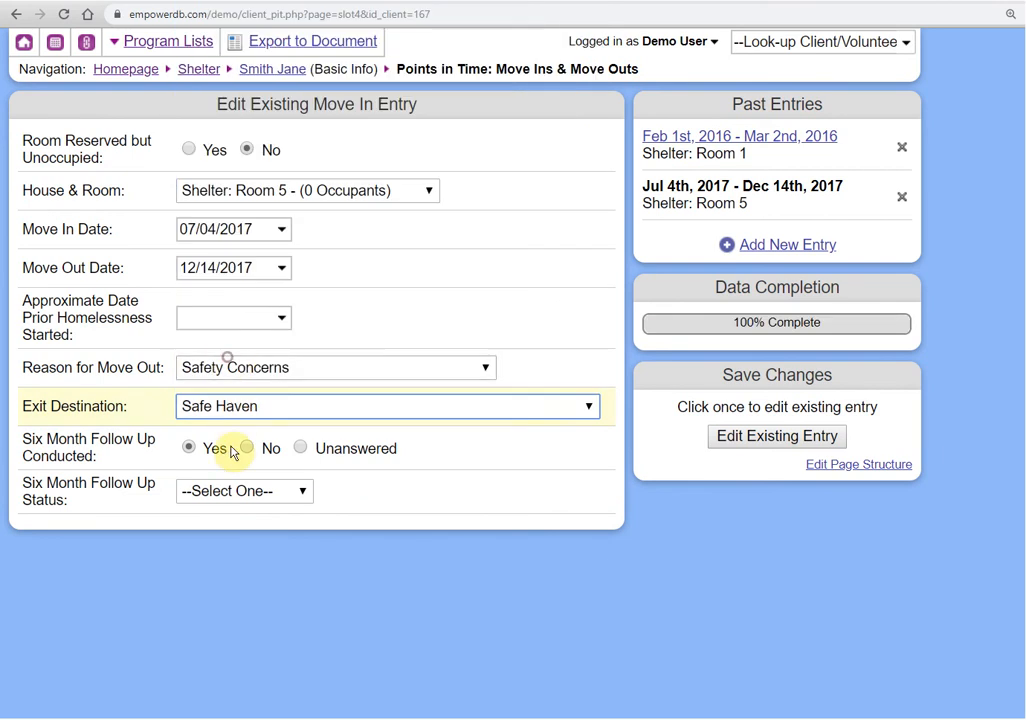
pyautogui.click(227, 490)
pyautogui.click(228, 537)
pyautogui.click(716, 439)
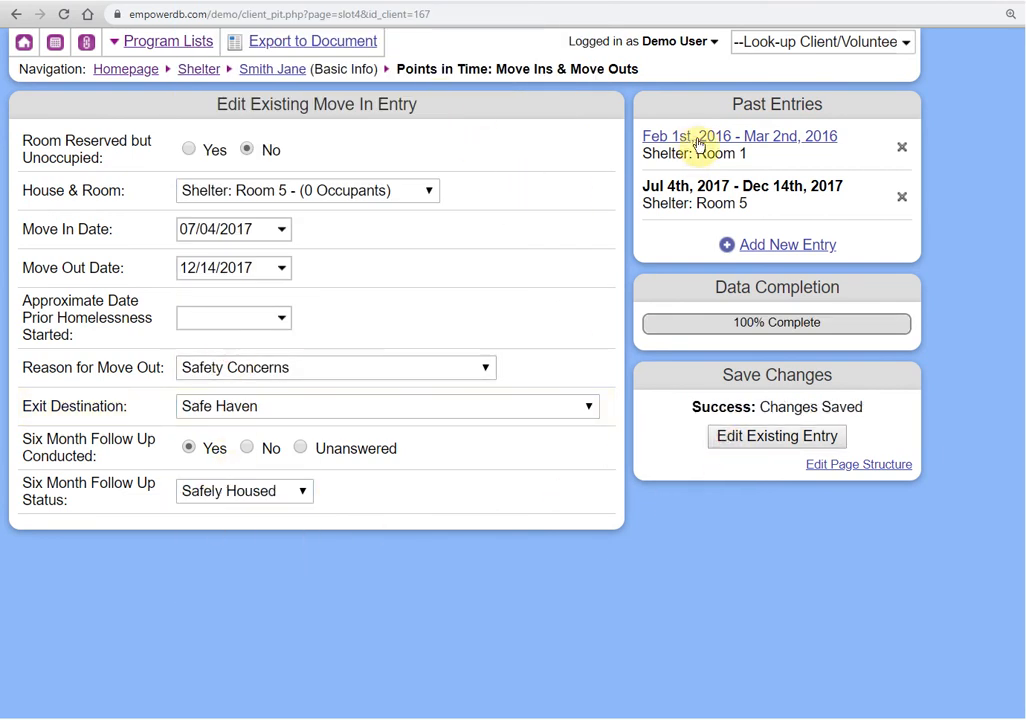
# Return to the homepage and open the record of the second client listed under Six Month Follow Ups.
pyautogui.click(464, 2)
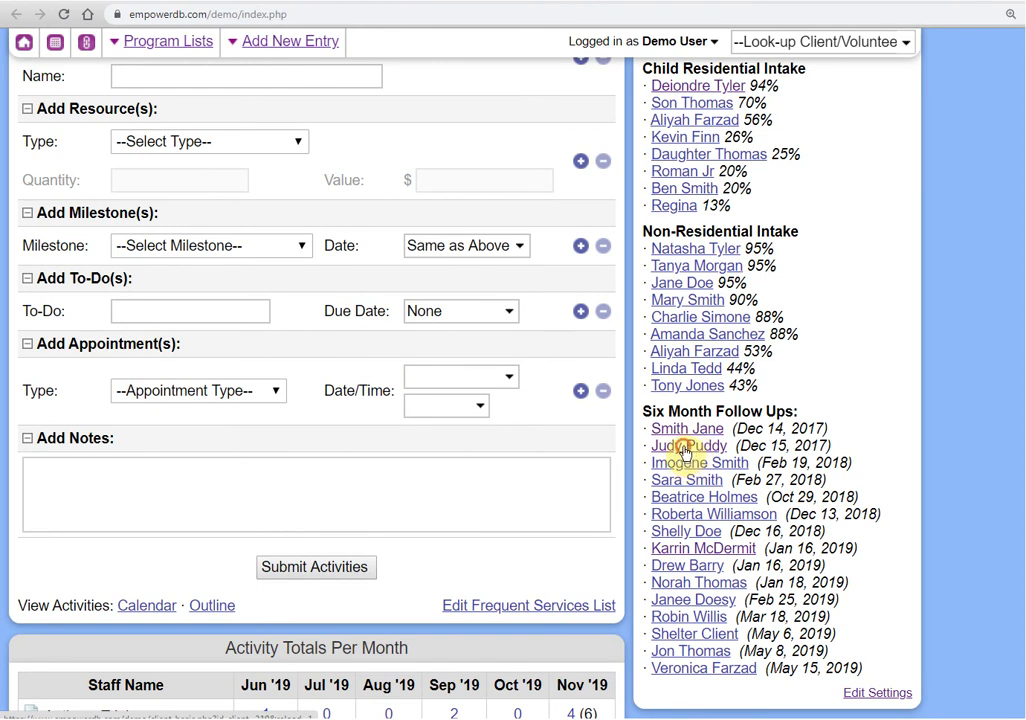
pyautogui.click(685, 450)
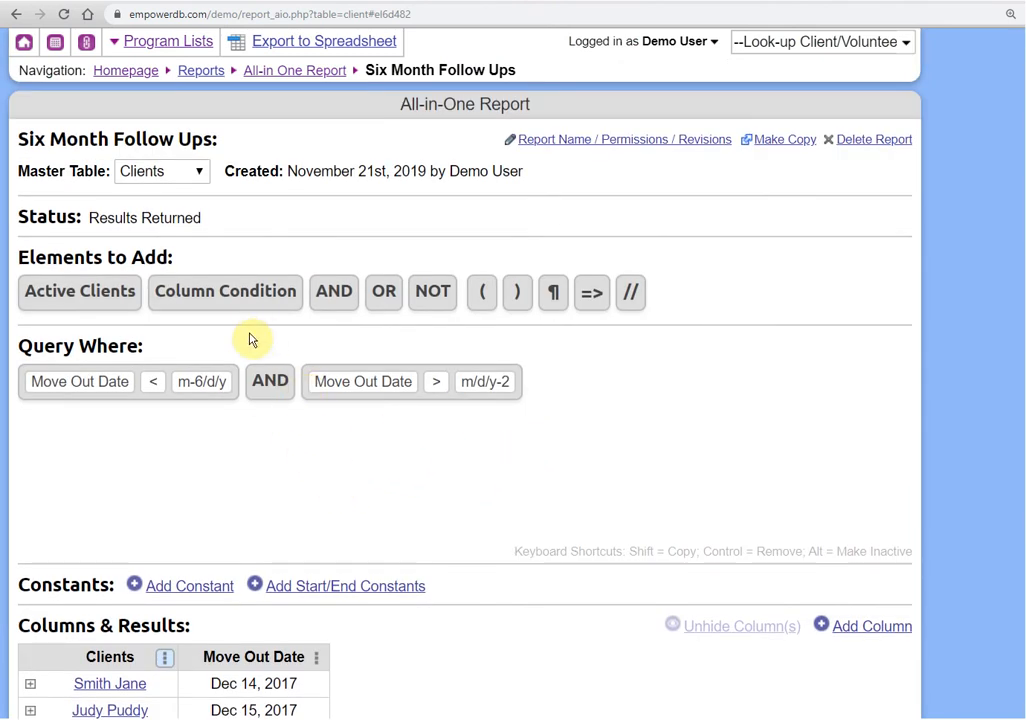
# Add a third AND condition to the report query requiring Six Month Follow Up Conducted ≠ Yes.
pyautogui.moveTo(211, 297); pyautogui.dragTo(613, 400)
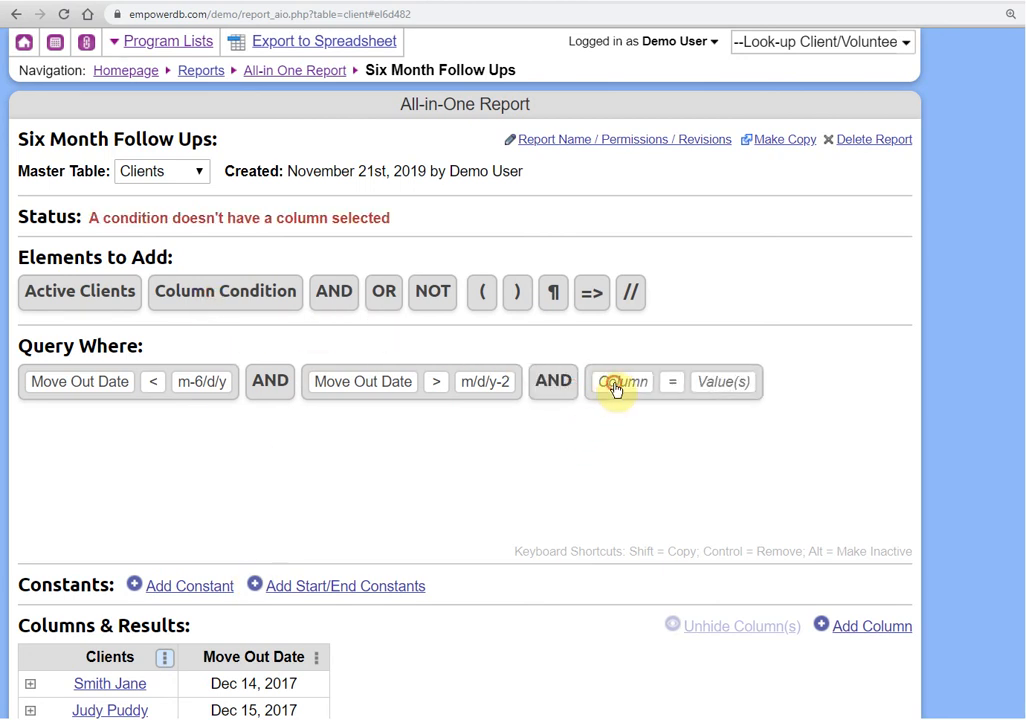
pyautogui.click(615, 390)
pyautogui.click(657, 449)
pyautogui.scroll(-1, 660, 472)
pyautogui.scroll(-2, 662, 490)
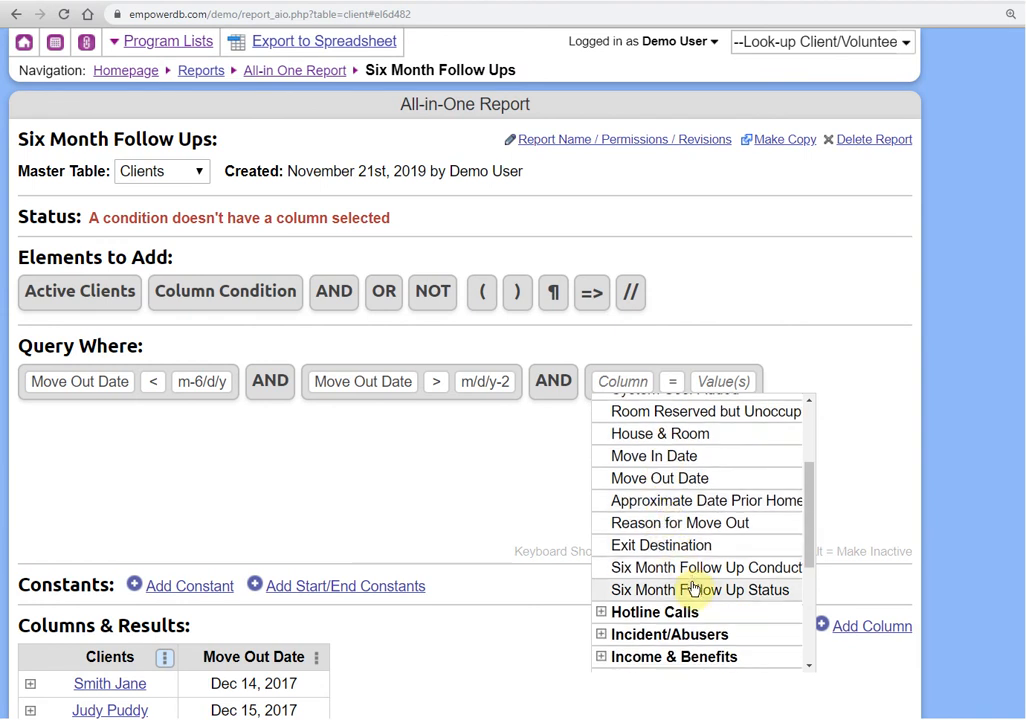
pyautogui.click(697, 588)
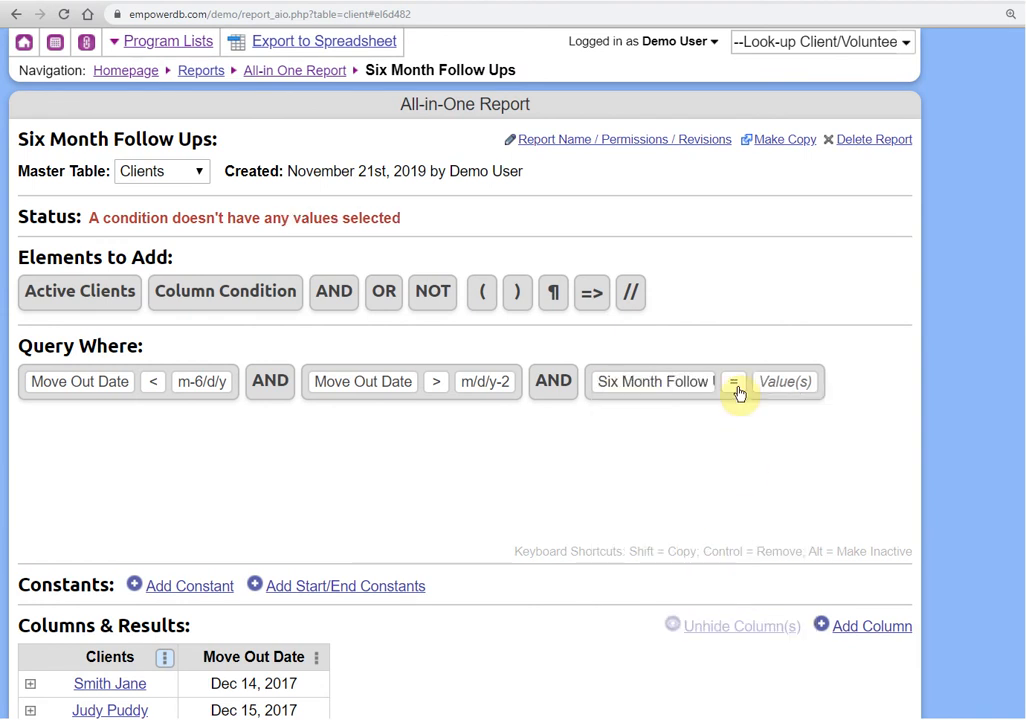
pyautogui.click(732, 430)
pyautogui.click(775, 391)
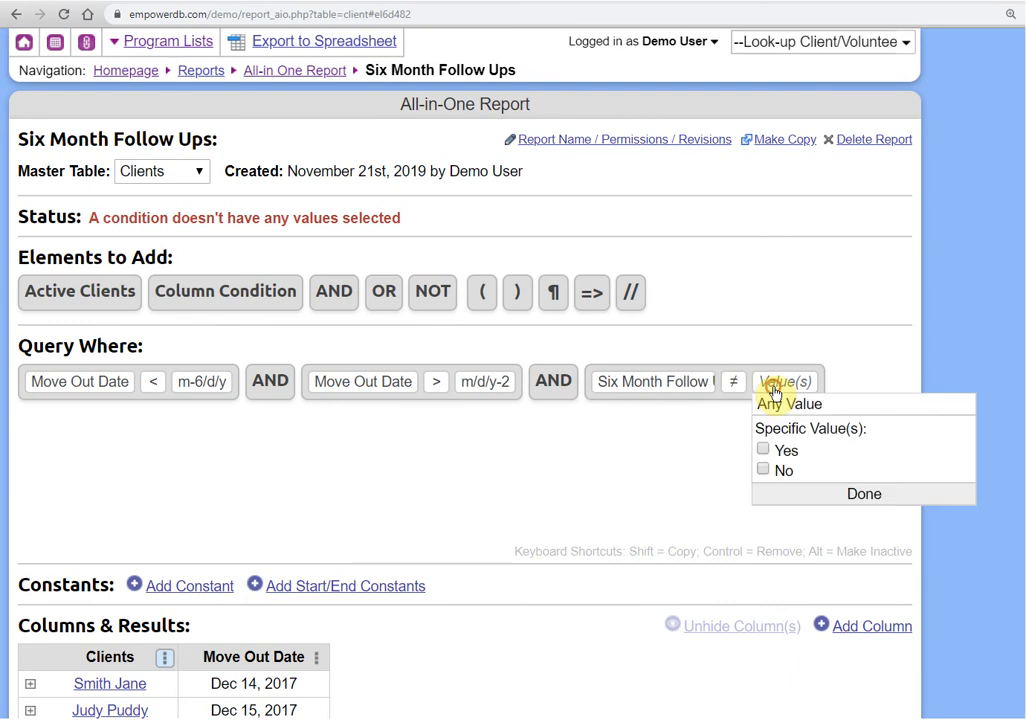
pyautogui.click(801, 498)
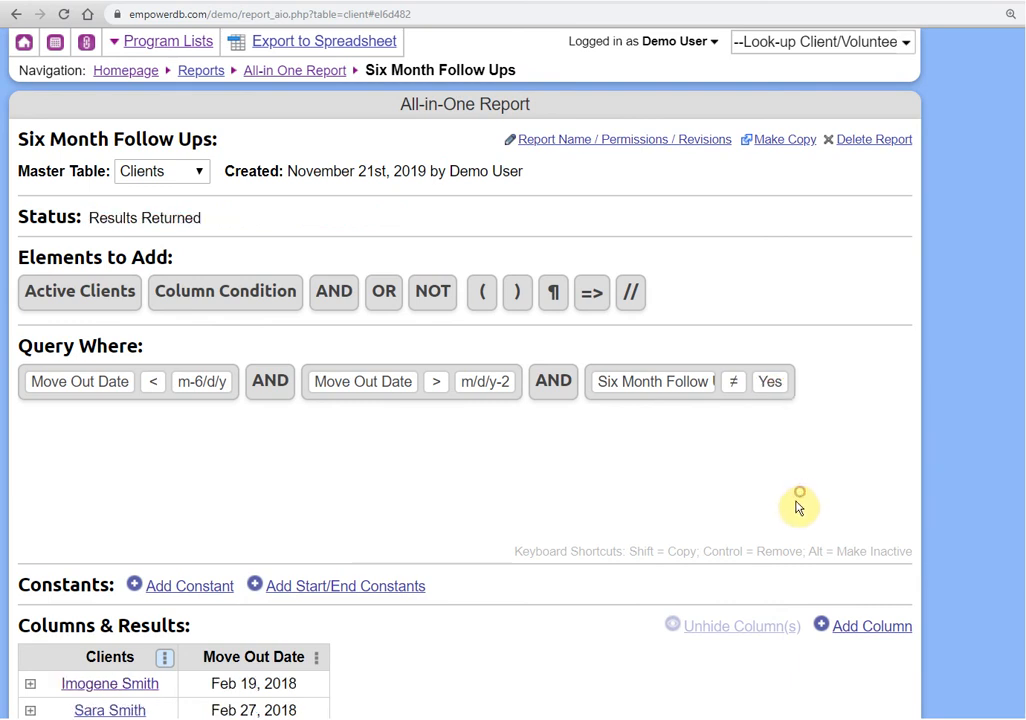
# Review the clients in the filtered report, and reload the homepage to compare its Six Month Follow Ups list.
pyautogui.scroll(-3, 520, 447)
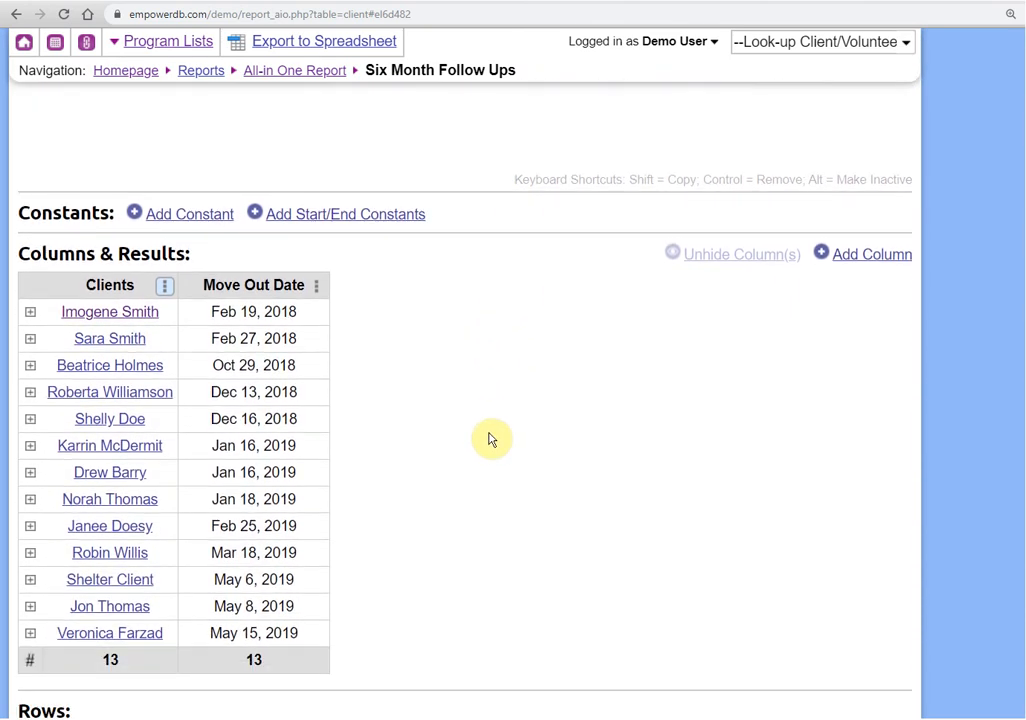
pyautogui.scroll(4, 495, 438)
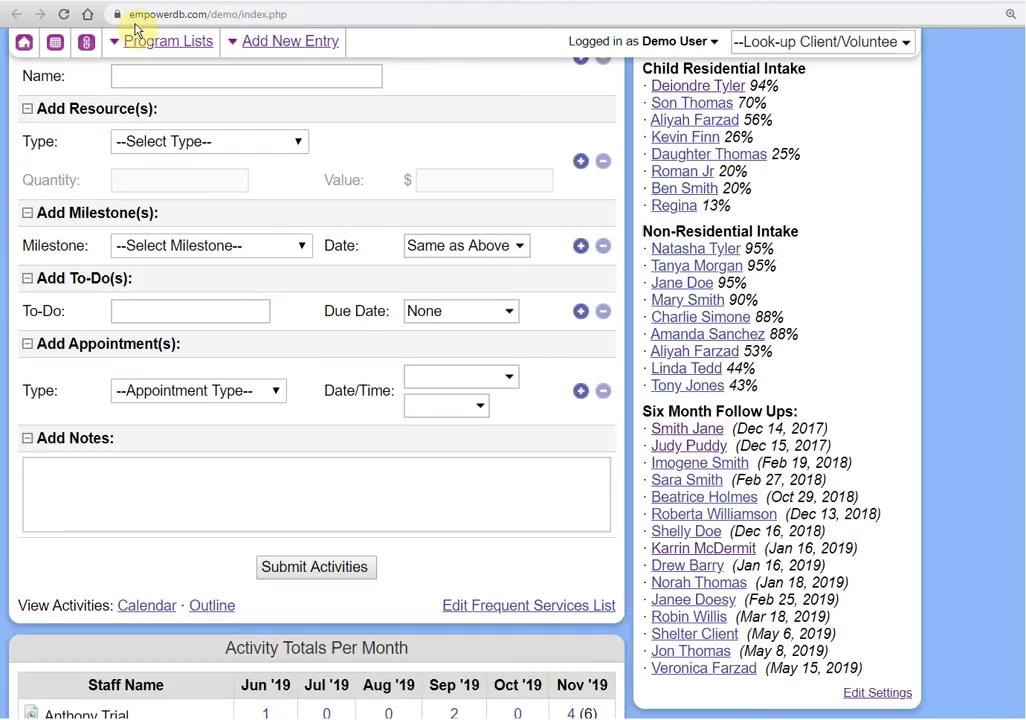
pyautogui.click(59, 14)
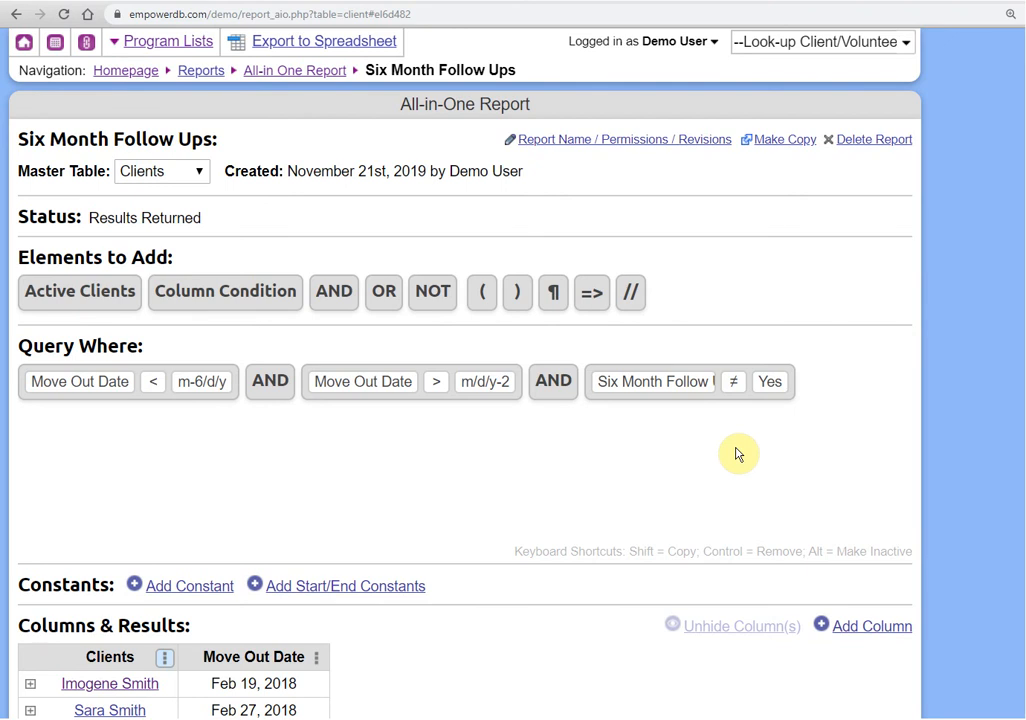
pyautogui.scroll(-2, 133, 481)
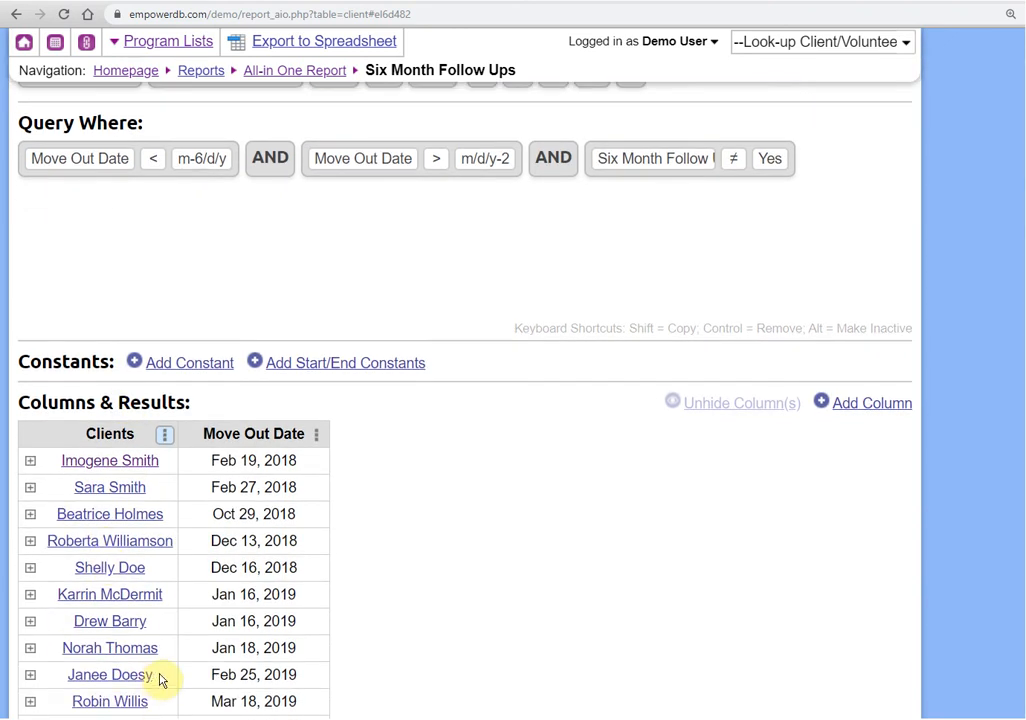
pyautogui.scroll(2, 556, 543)
pyautogui.scroll(1, 604, 461)
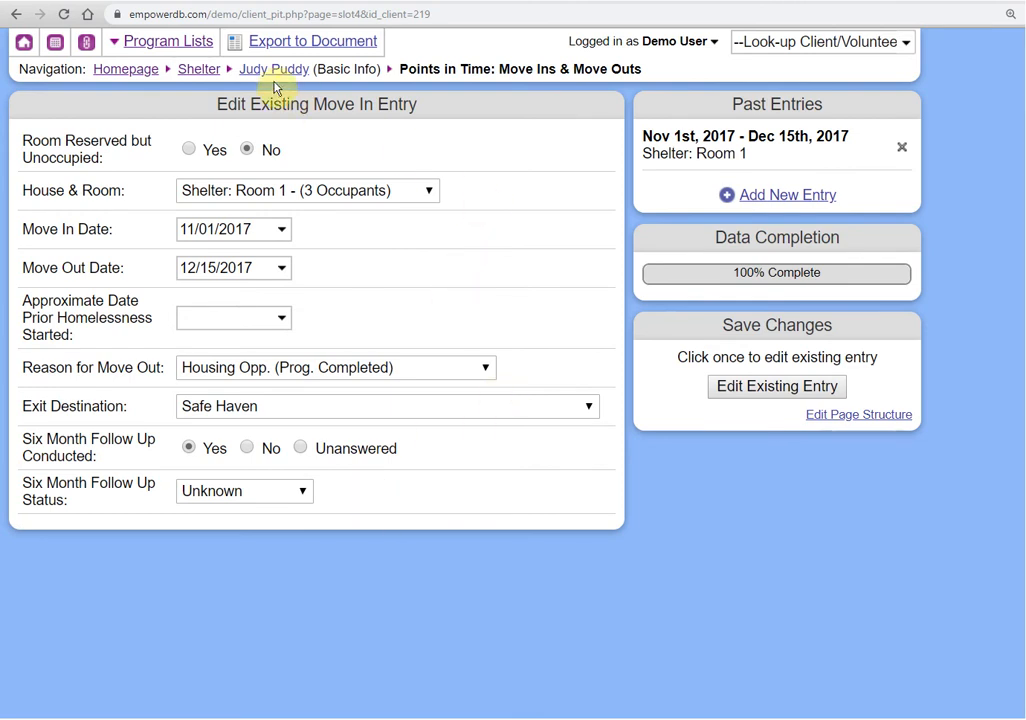
pyautogui.click(458, 1)
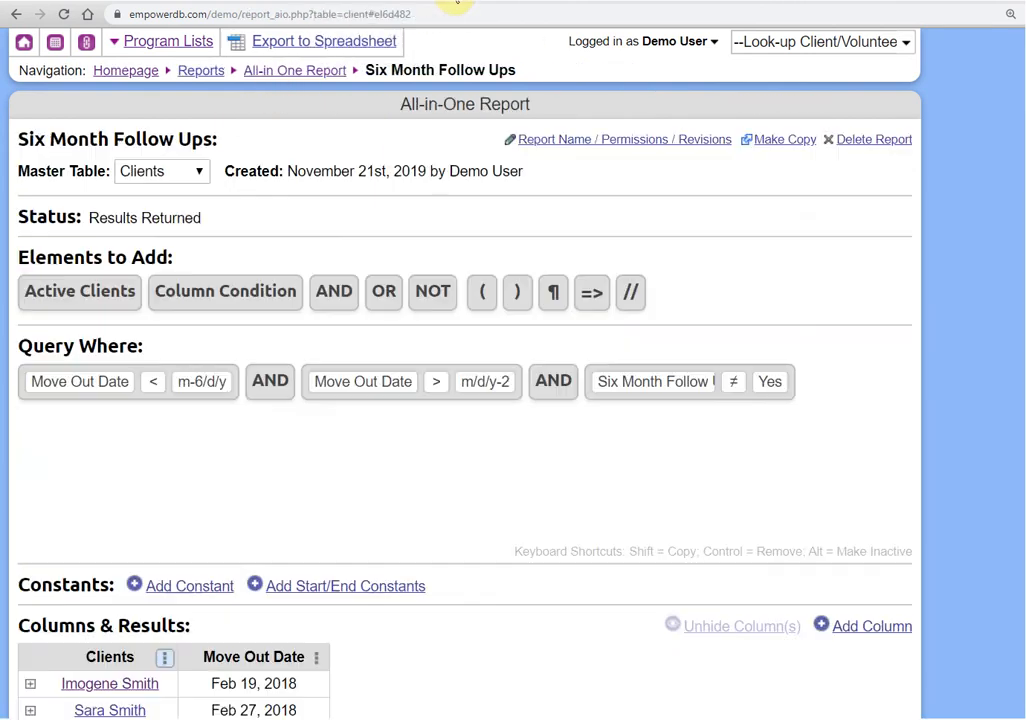
pyautogui.click(268, 2)
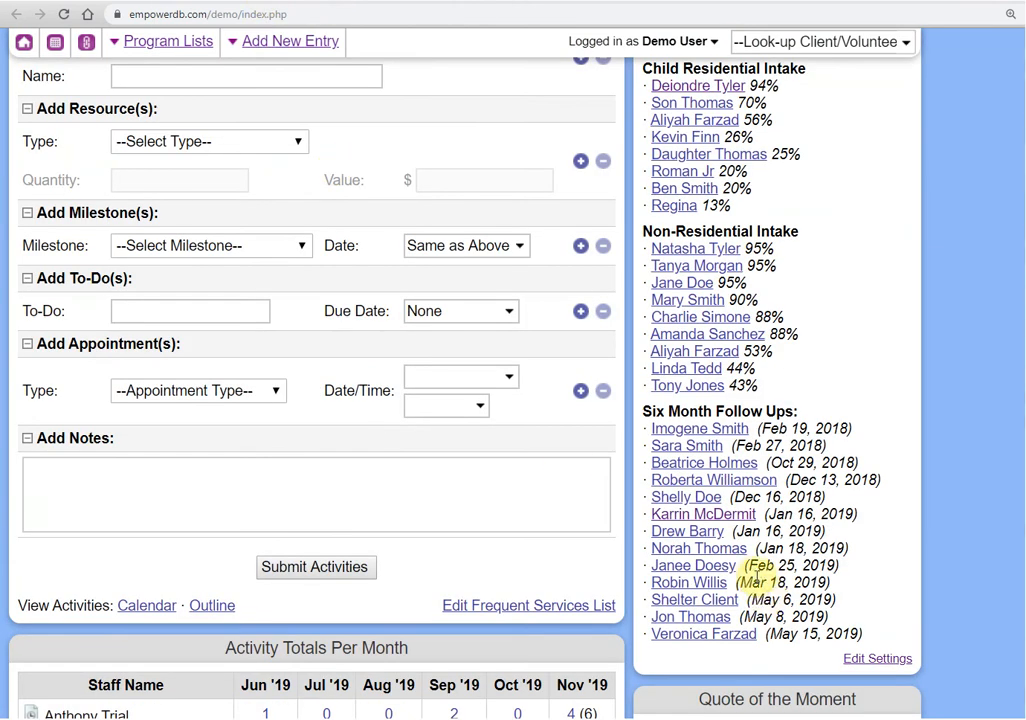
# Open Move Ins & Move Outs for the first Jan 16, 2019 client and examine the domain, database name and page parts of the web address.
pyautogui.click(737, 518)
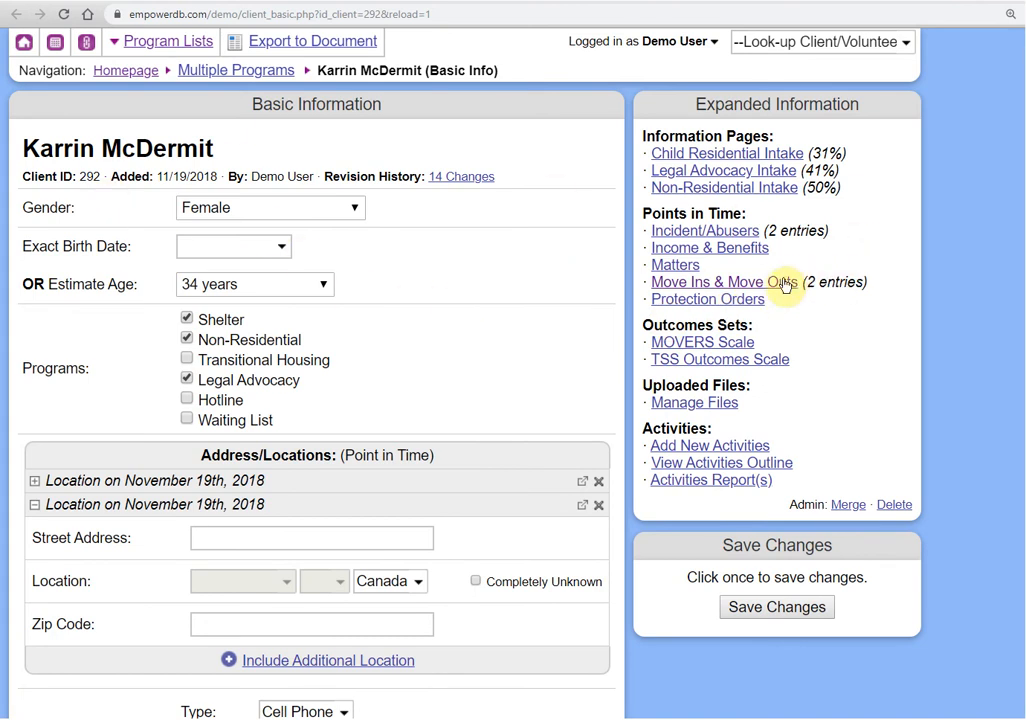
pyautogui.click(785, 284)
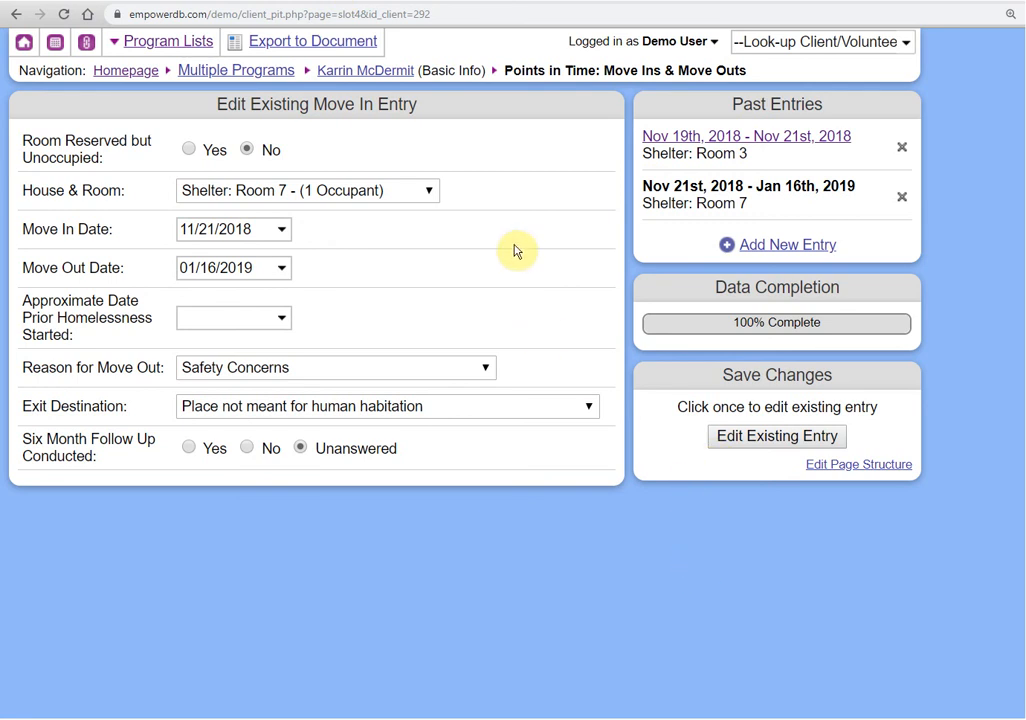
pyautogui.click(276, 14)
pyautogui.click(268, 17)
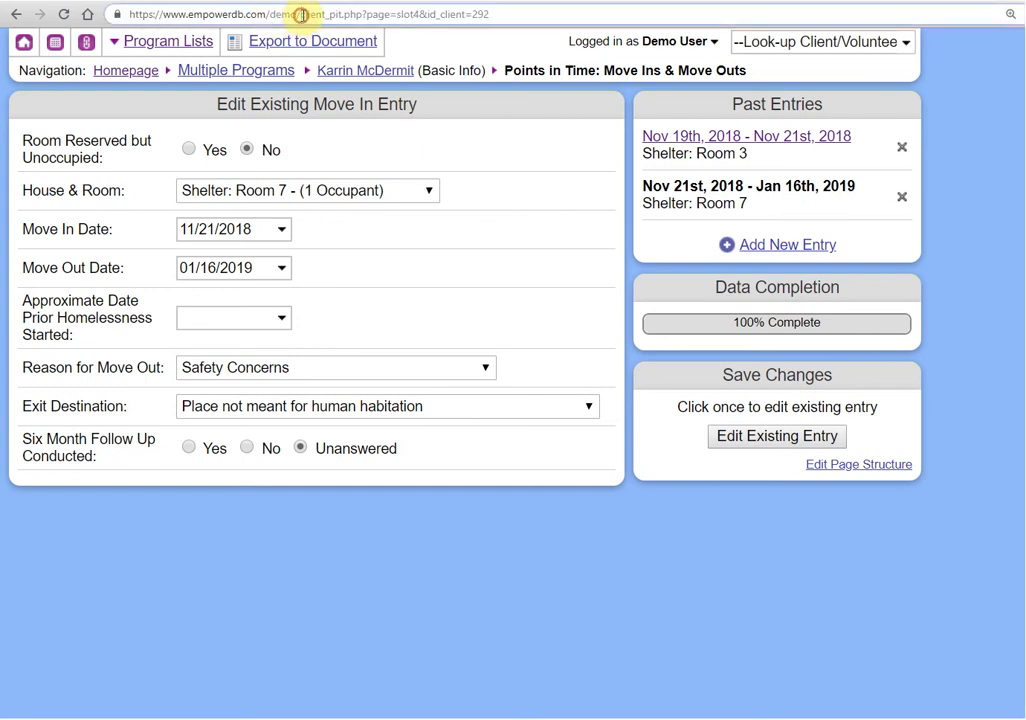
pyautogui.moveTo(300, 14); pyautogui.dragTo(499, 22)
pyautogui.moveTo(131, 12); pyautogui.dragTo(253, 15)
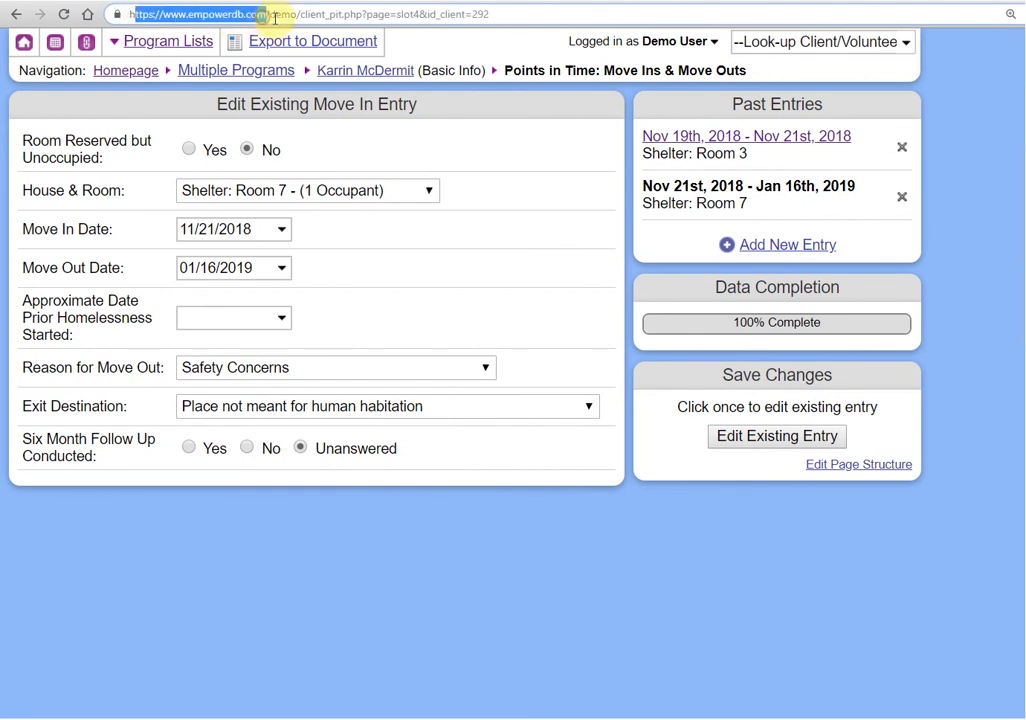
pyautogui.click(281, 15)
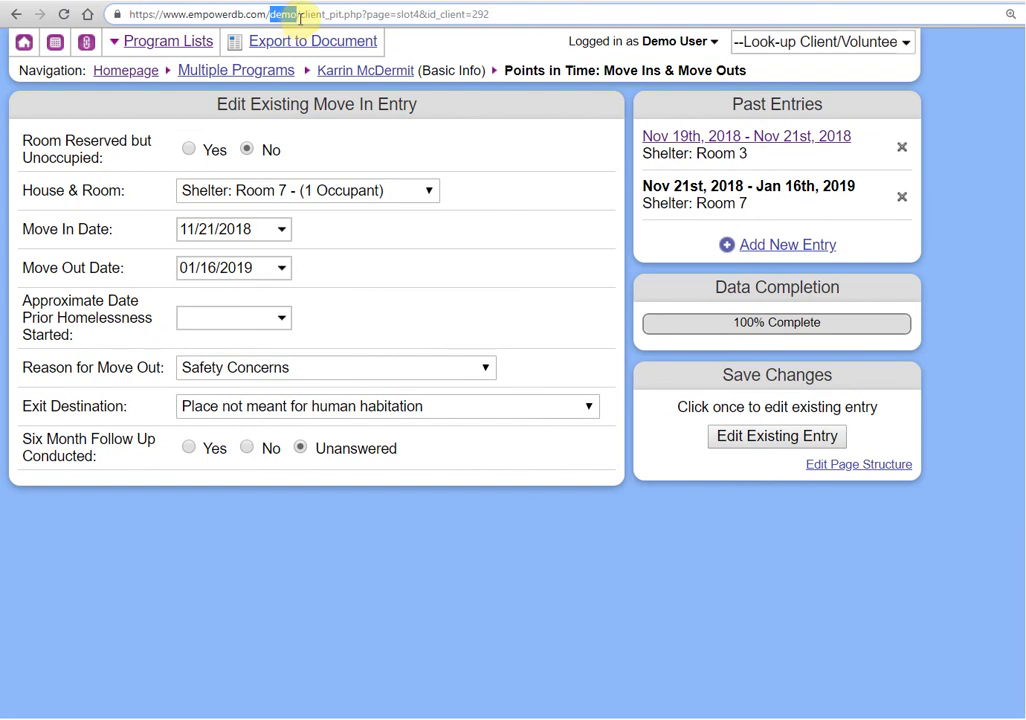
pyautogui.moveTo(300, 15); pyautogui.dragTo(495, 16)
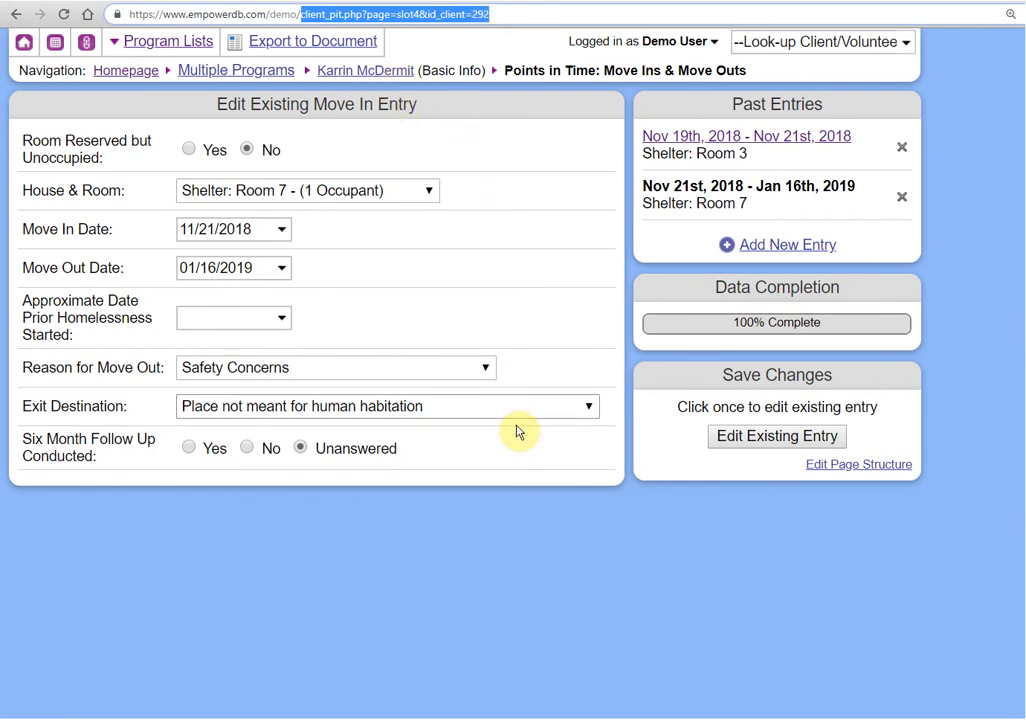
pyautogui.click(522, 503)
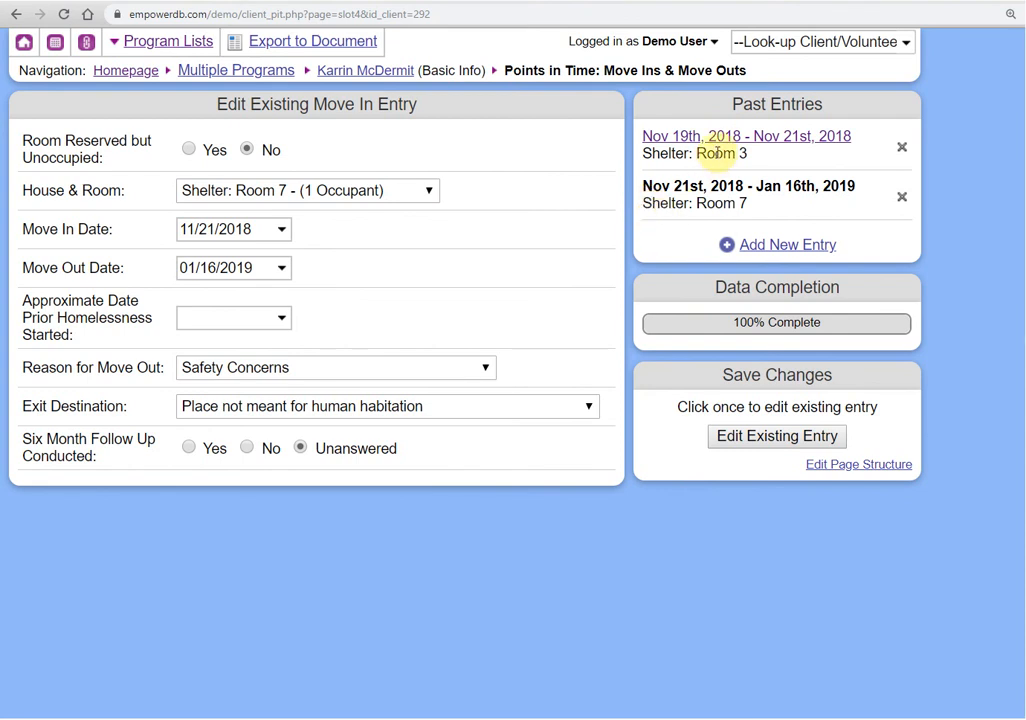
# View the Room 3 and Room 7 past entries in turn and examine the id_entry parameter in the web address.
pyautogui.click(719, 136)
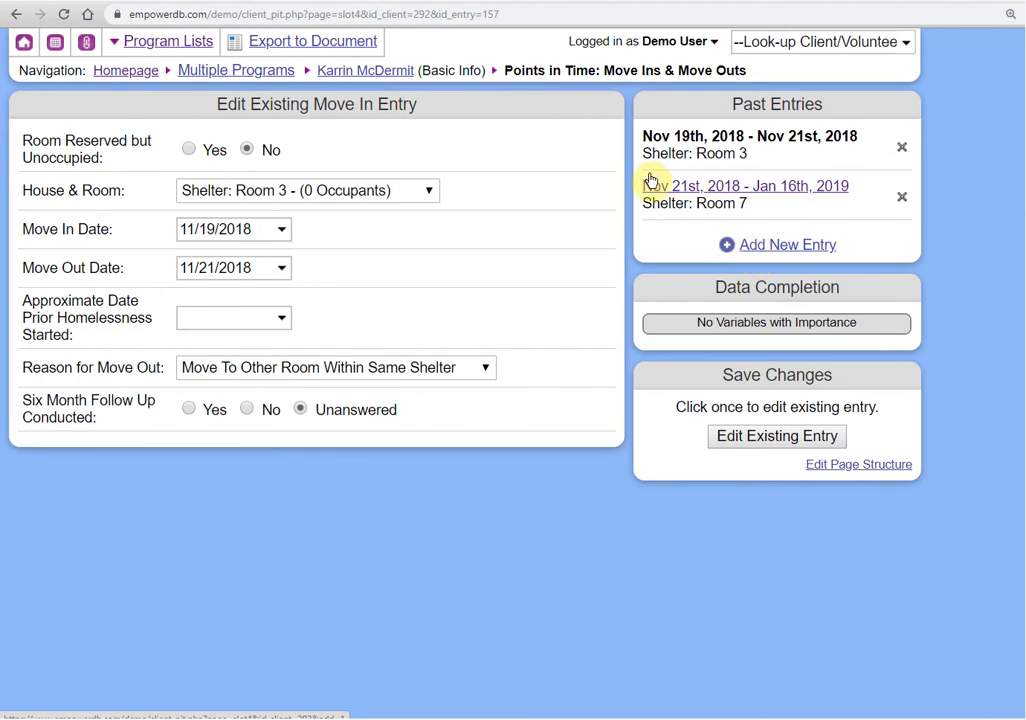
pyautogui.click(797, 190)
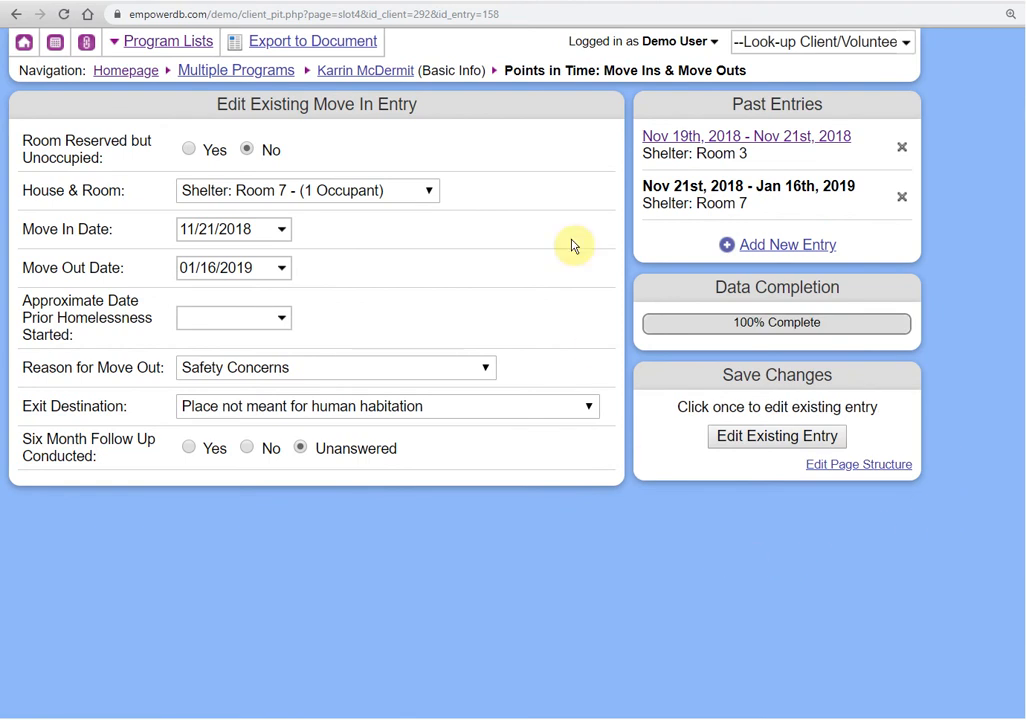
pyautogui.click(527, 16)
pyautogui.click(572, 16)
pyautogui.moveTo(580, 14); pyautogui.dragTo(548, 14)
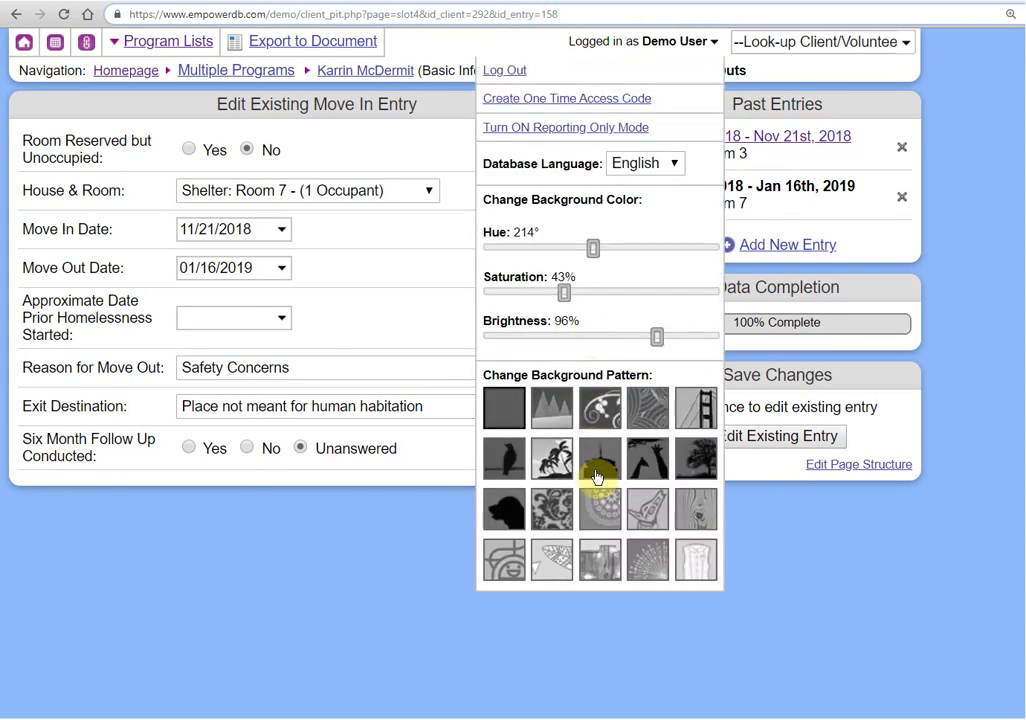
# Return to the Data Completion Reminders instructions and examine the Third Column rule about the exact page address a reminder opens.
pyautogui.click(449, 548)
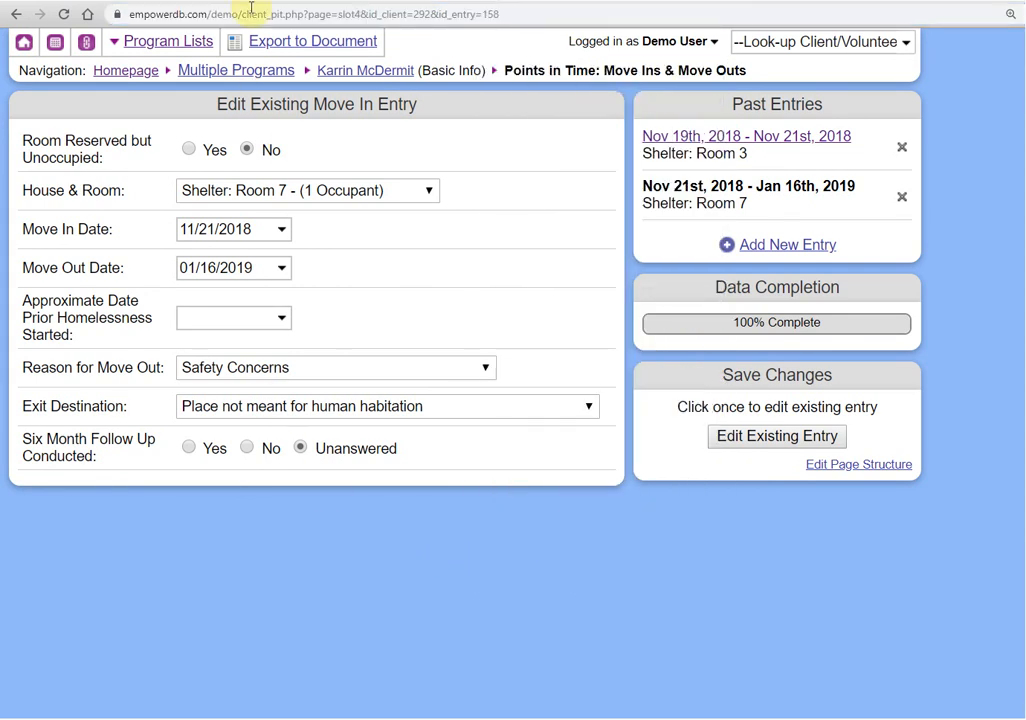
pyautogui.click(540, 3)
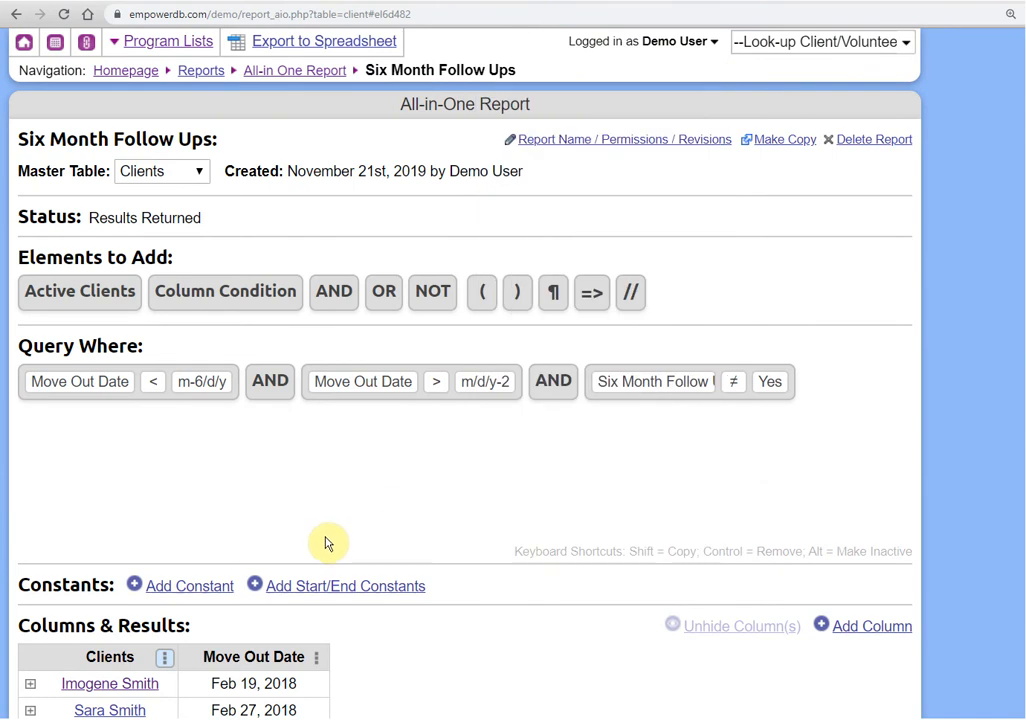
pyautogui.click(143, 3)
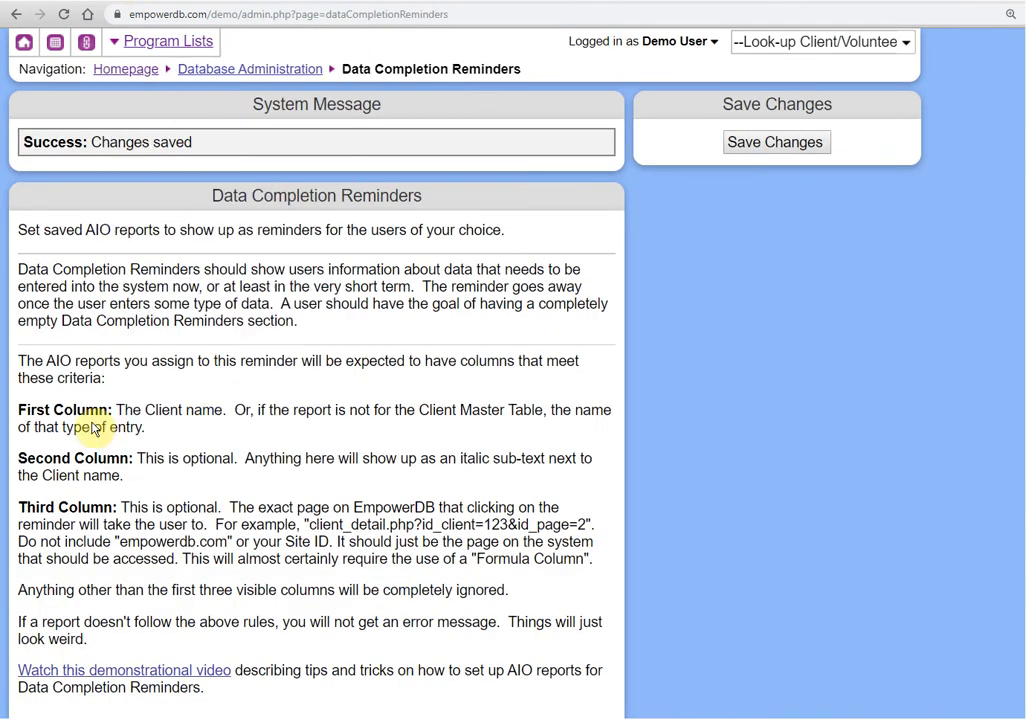
pyautogui.moveTo(18, 508); pyautogui.dragTo(115, 508)
pyautogui.click(233, 523)
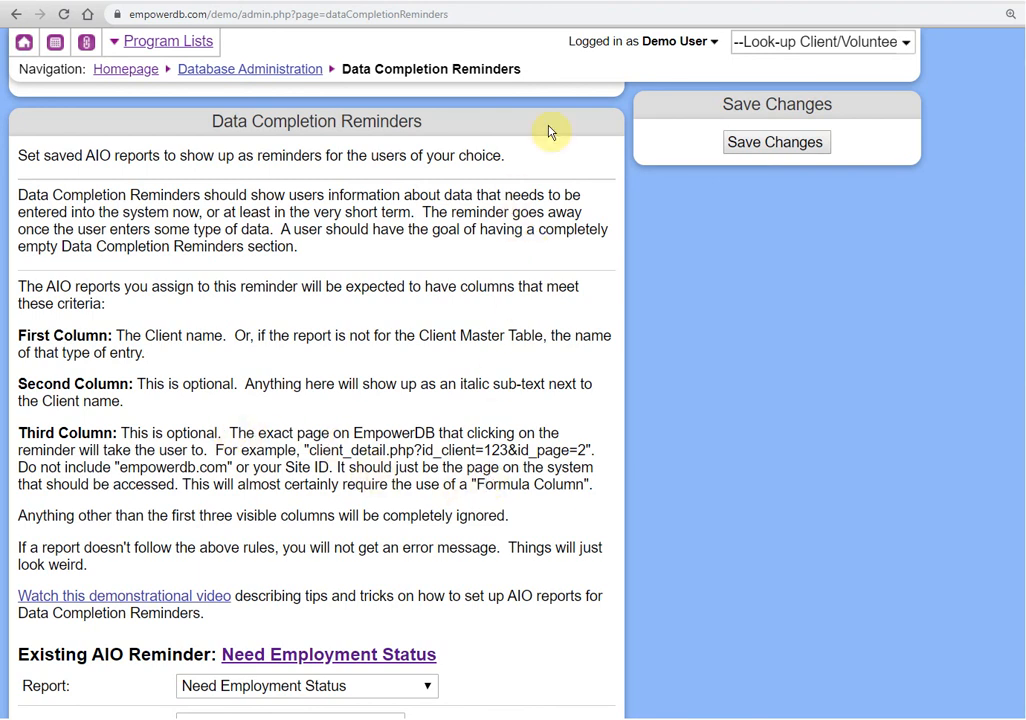
# Add a Formula Column to the Six Month Follow Ups report.
pyautogui.click(480, 2)
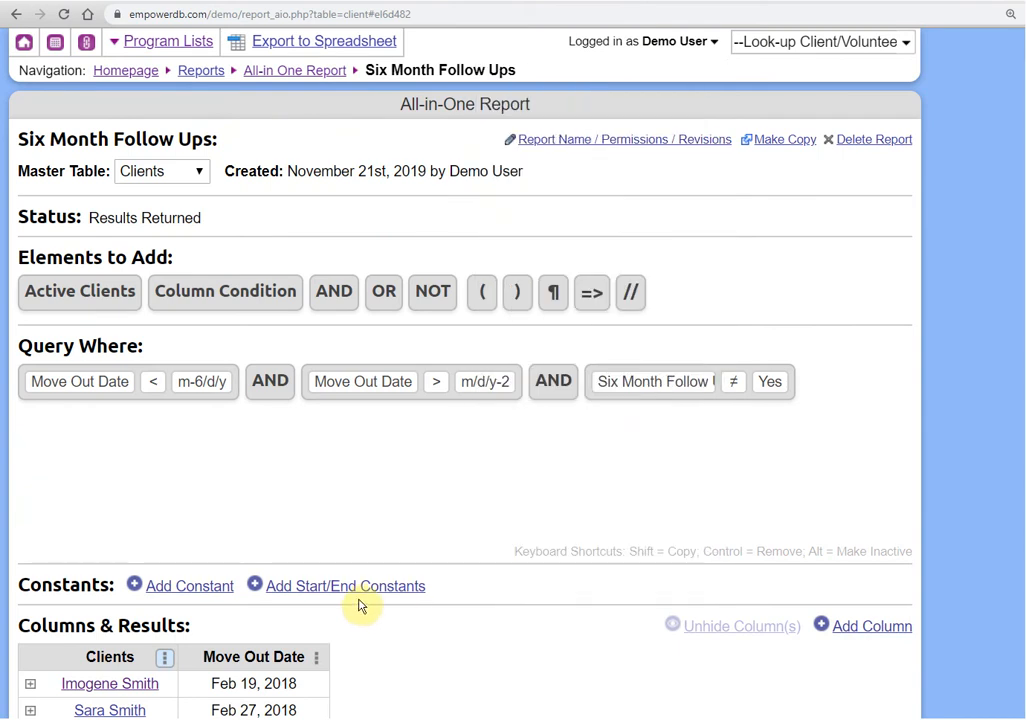
pyautogui.scroll(-4, 366, 598)
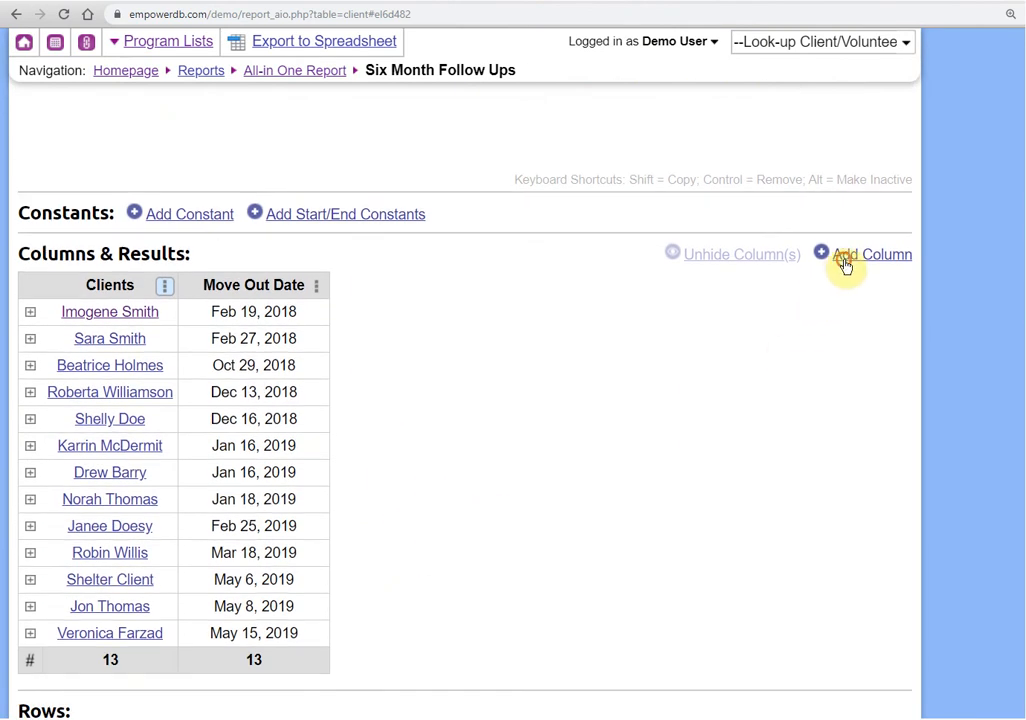
pyautogui.click(845, 258)
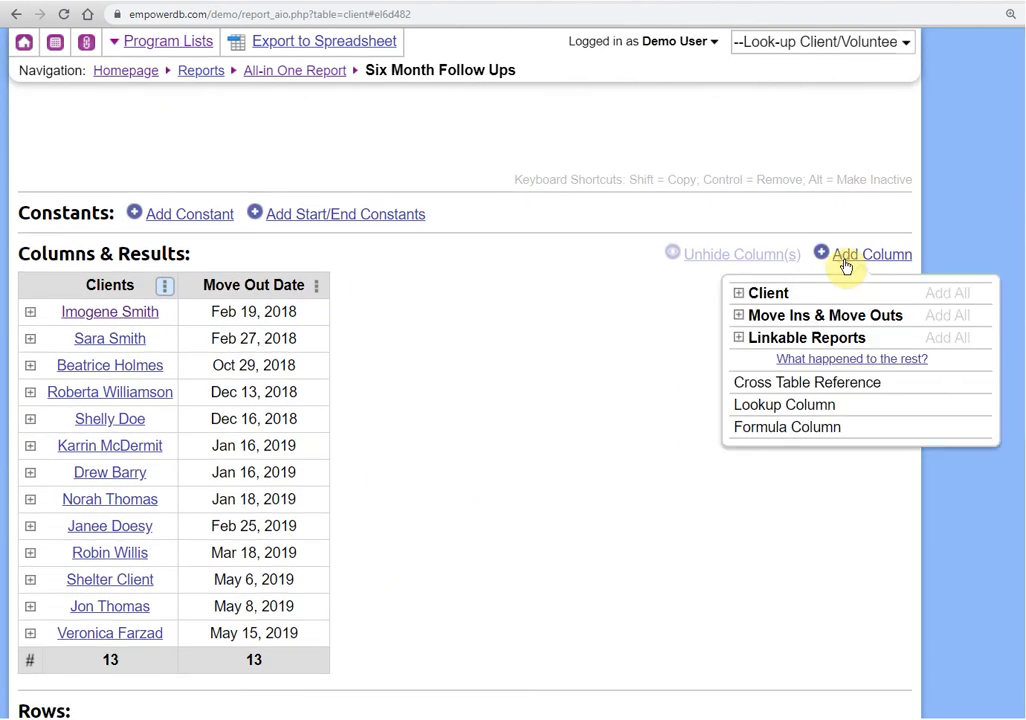
pyautogui.click(767, 428)
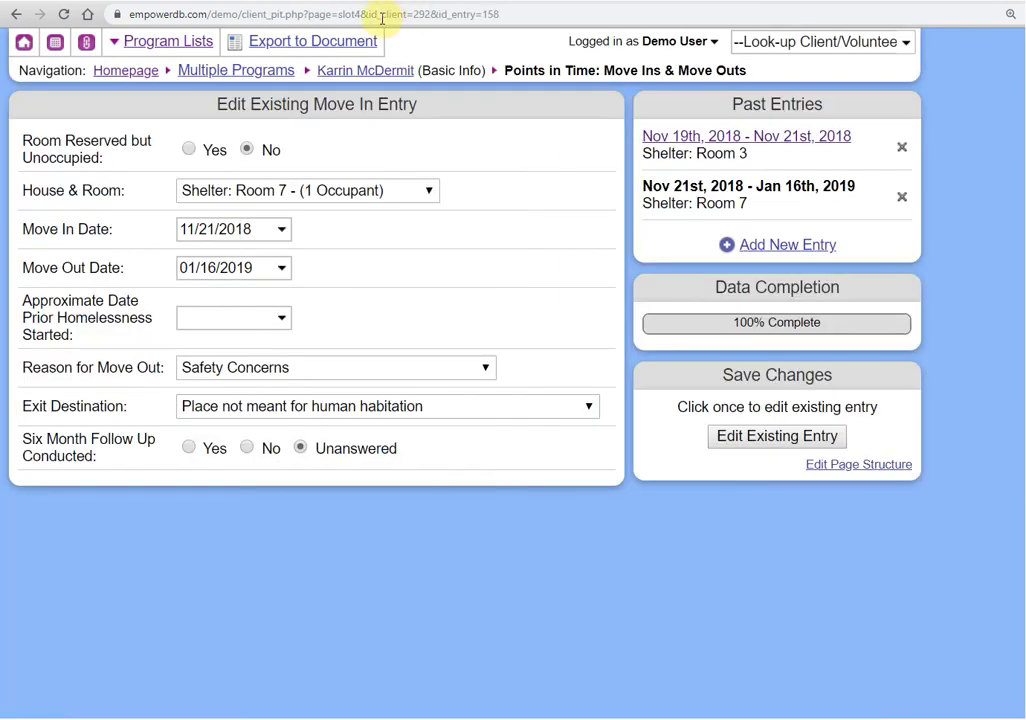
# Copy the part of the client's Move Ins & Move Outs web address from client_pit.php through the id_entry value.
pyautogui.click(405, 18)
pyautogui.click(370, 18)
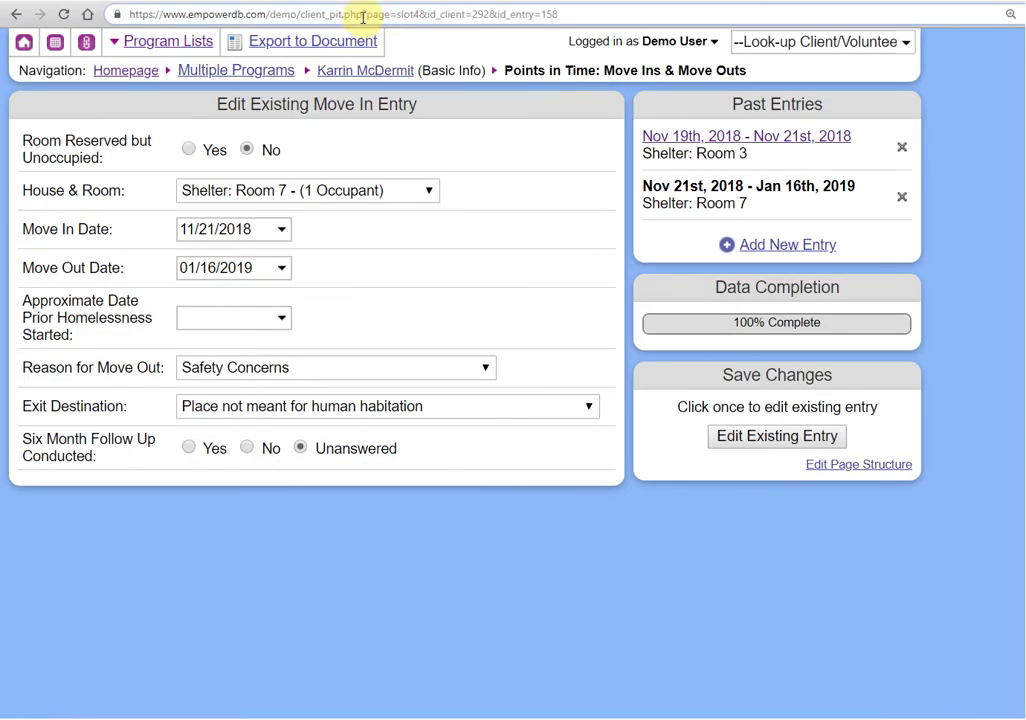
pyautogui.moveTo(300, 15); pyautogui.dragTo(579, 10)
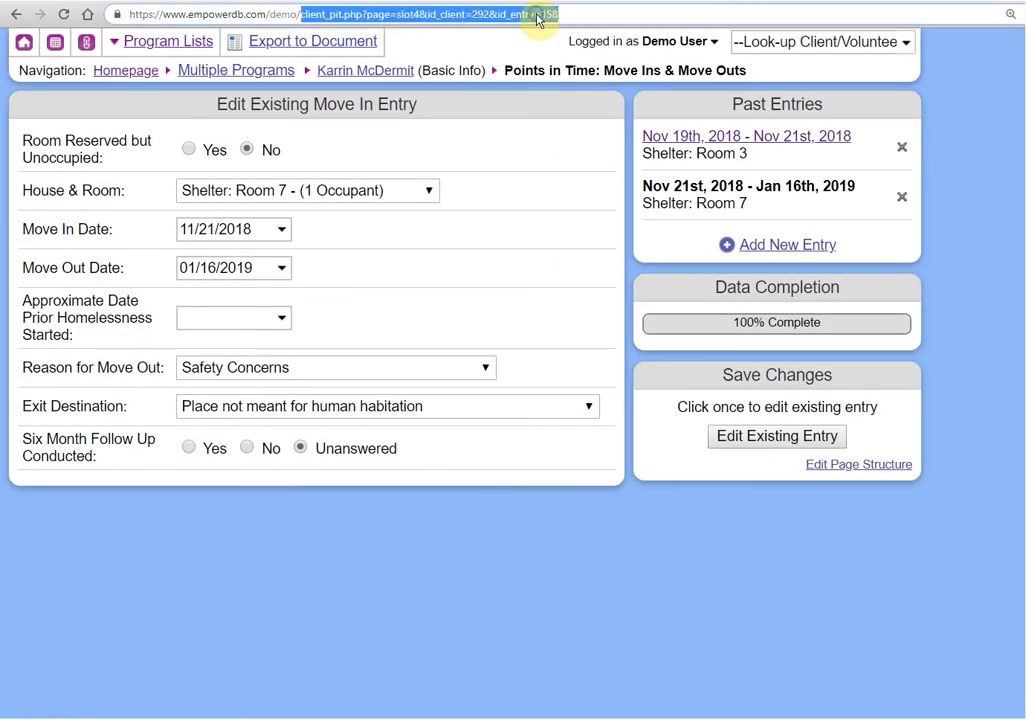
pyautogui.rightClick(540, 17)
pyautogui.click(562, 96)
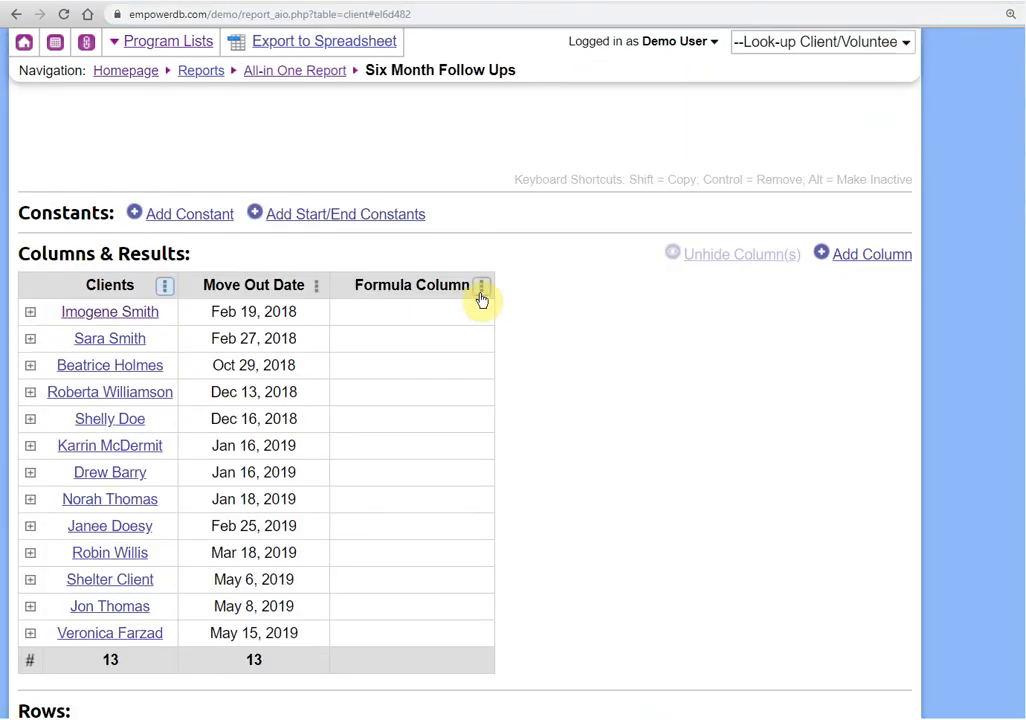
# Set the formula column's formula to the copied client_pit.php address enclosed in double quotes, operating on Inner Rows.
pyautogui.click(481, 296)
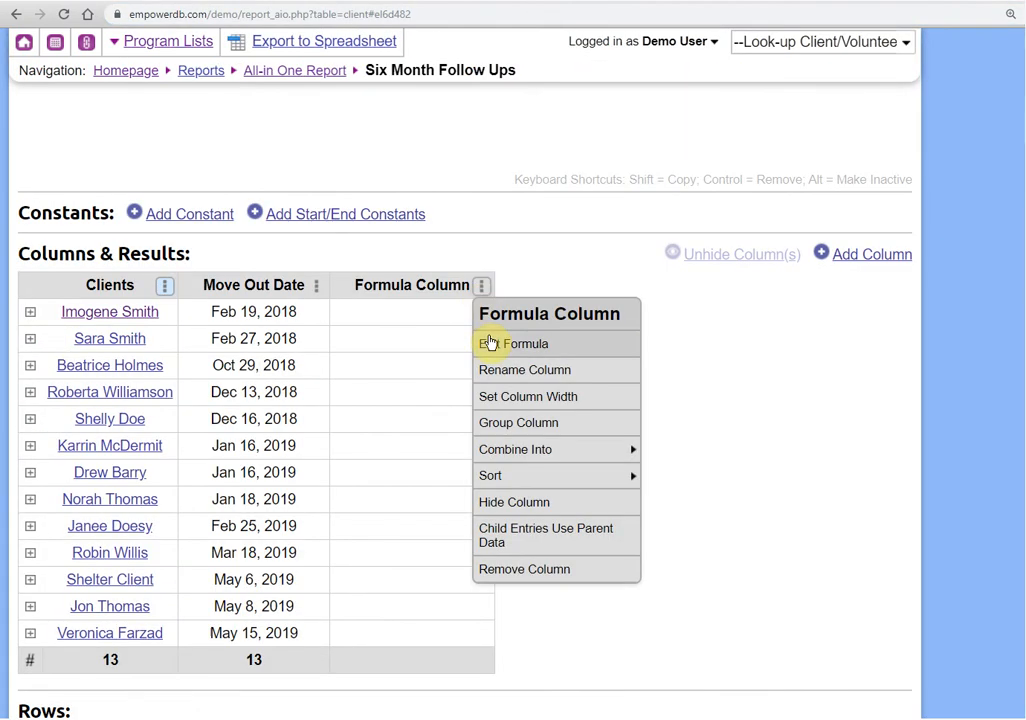
pyautogui.click(488, 341)
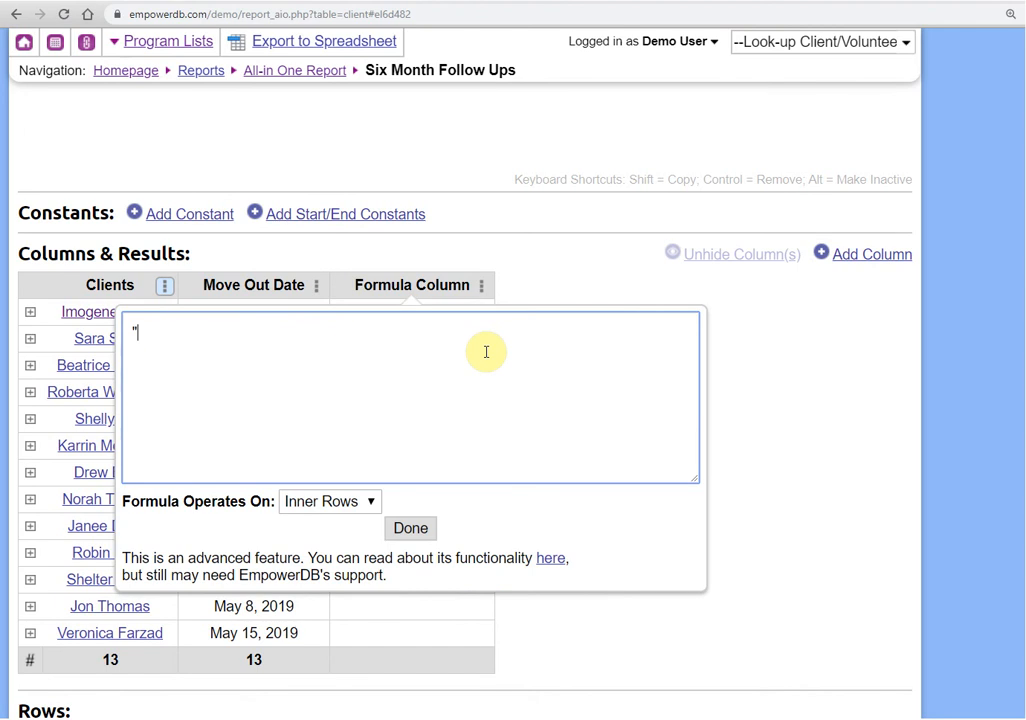
pyautogui.write('"')
pyautogui.hotkey('ctrl', 'v')
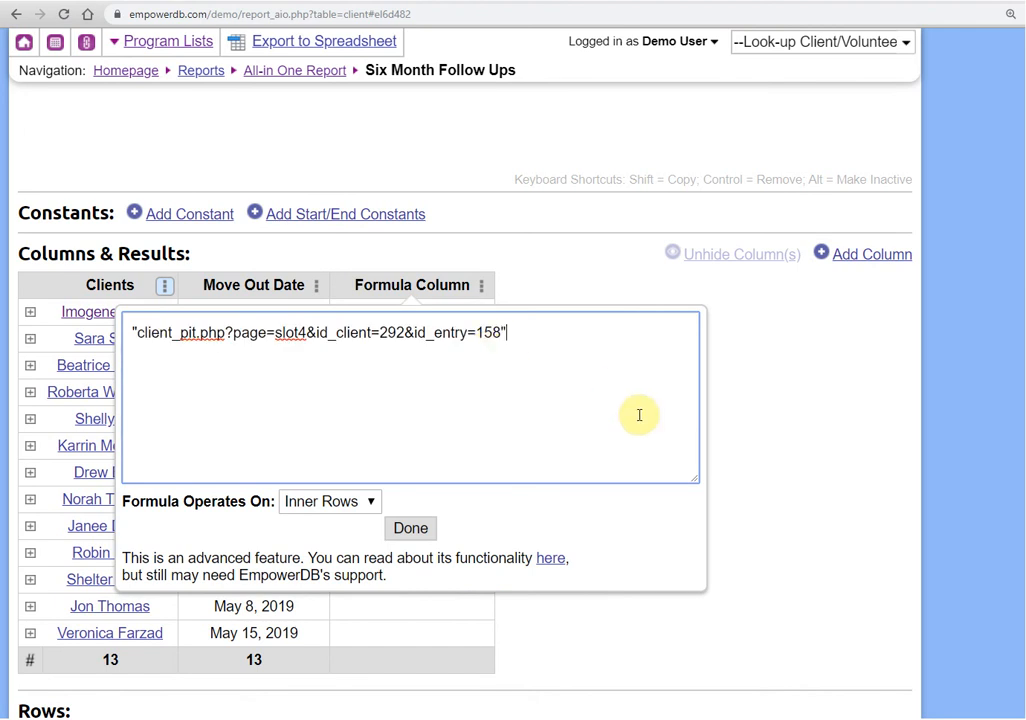
pyautogui.click(412, 529)
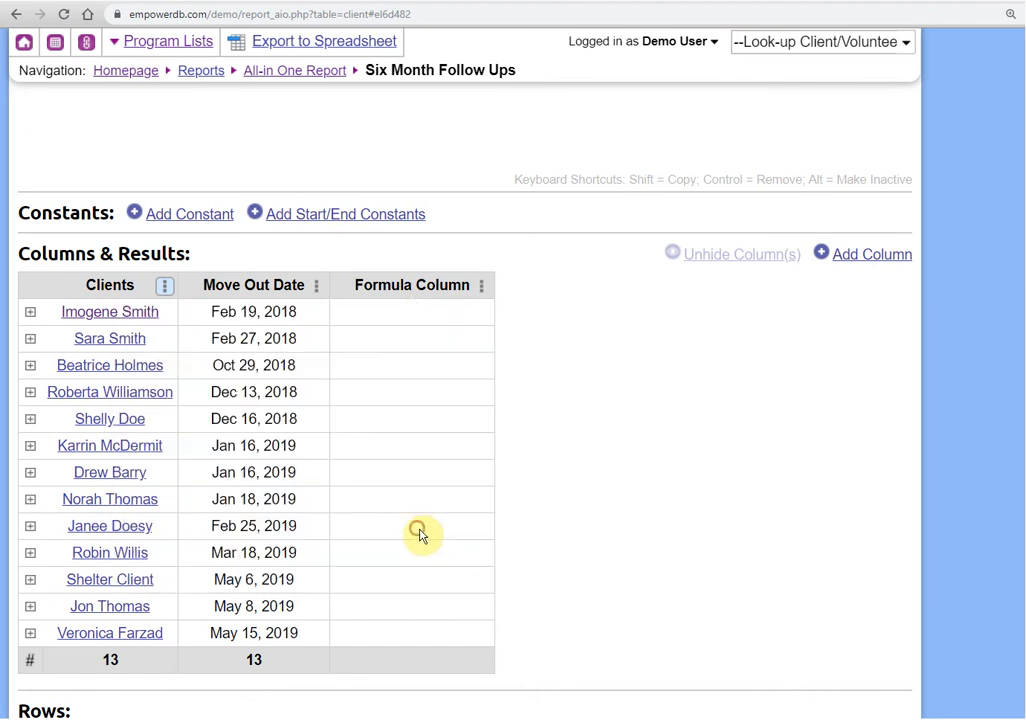
# Expand and collapse the first client's row to examine the formula column in its inner entries.
pyautogui.click(29, 312)
pyautogui.click(28, 314)
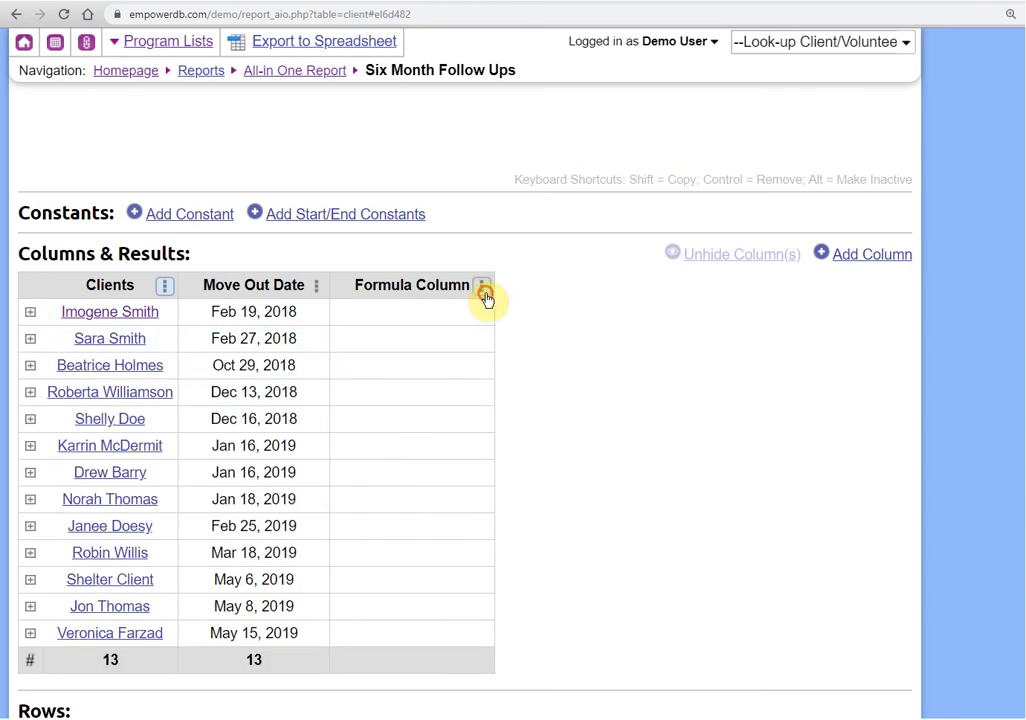
pyautogui.click(481, 287)
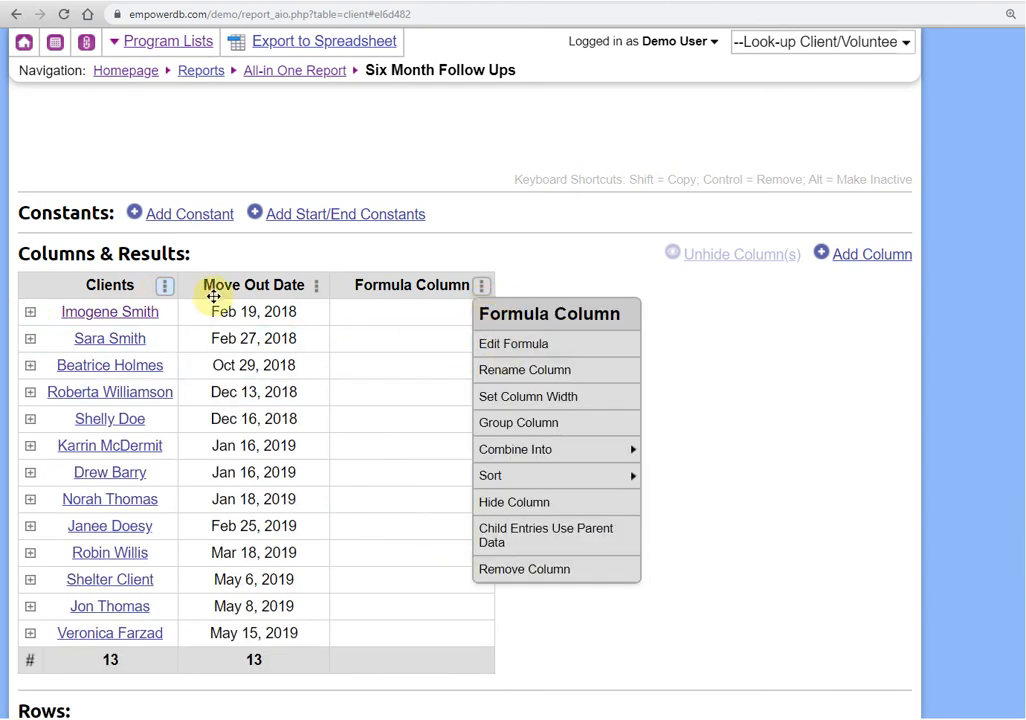
pyautogui.click(30, 316)
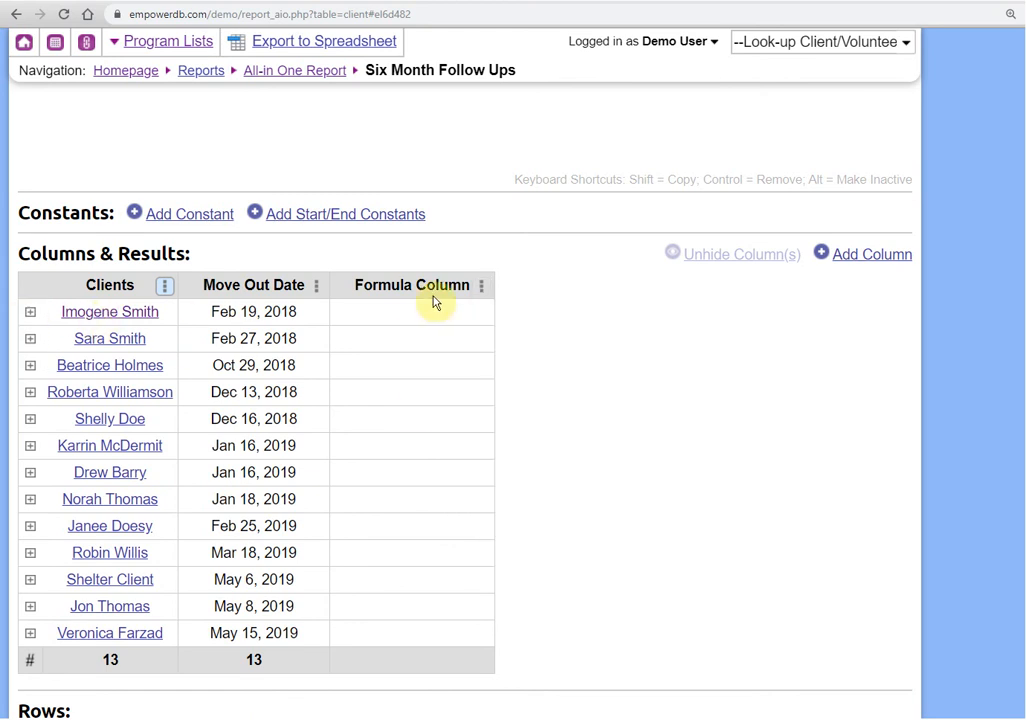
# Combine the formula column's inner row values into Last.
pyautogui.click(481, 287)
pyautogui.moveTo(540, 451)
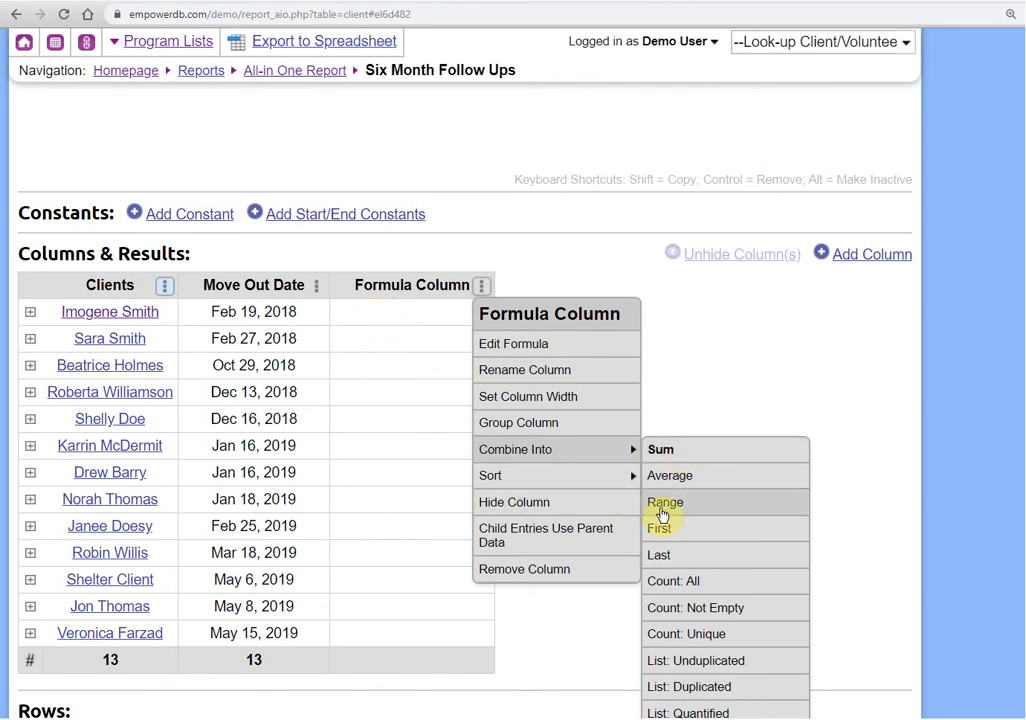
pyautogui.click(686, 556)
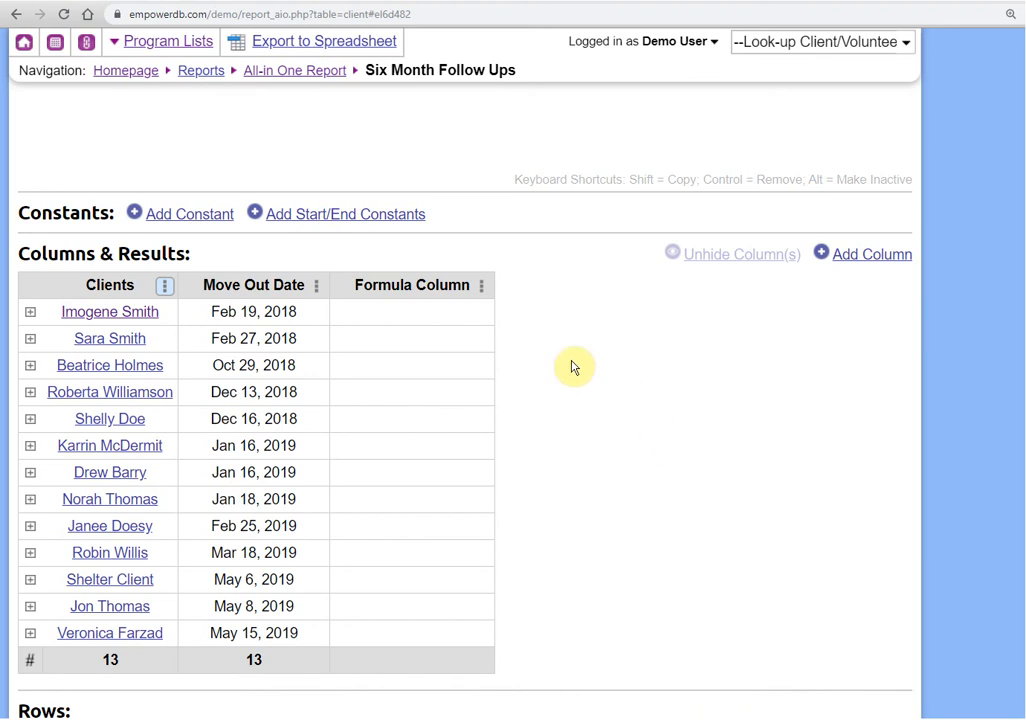
# Reopen the formula and examine its hard-coded id_client and id_entry values, then close it without changes.
pyautogui.click(484, 288)
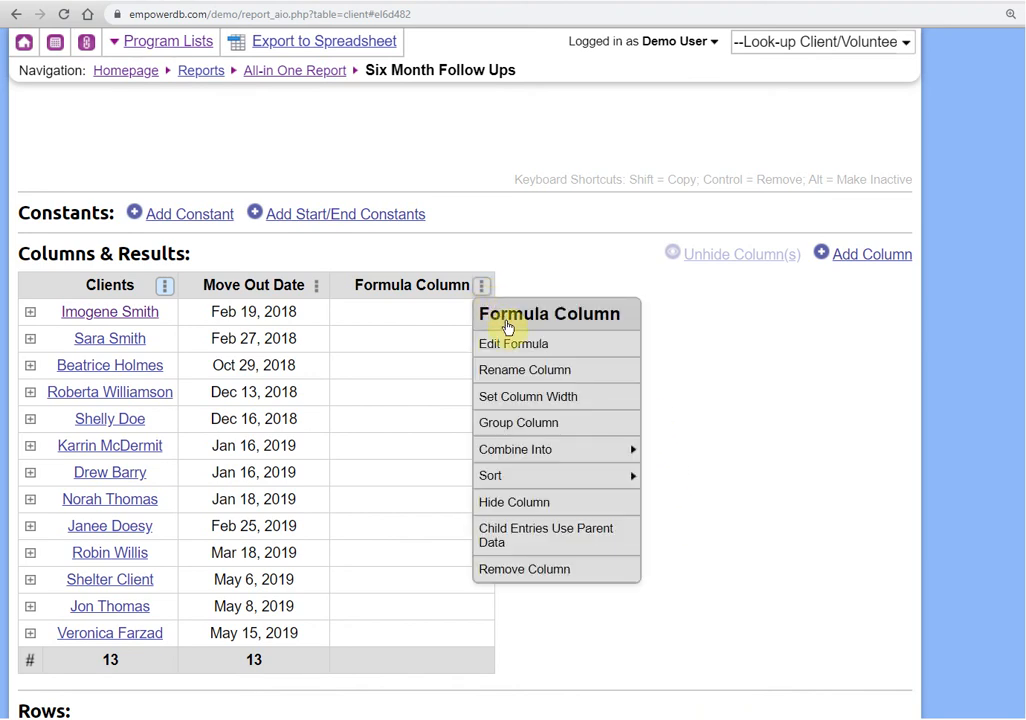
pyautogui.click(533, 350)
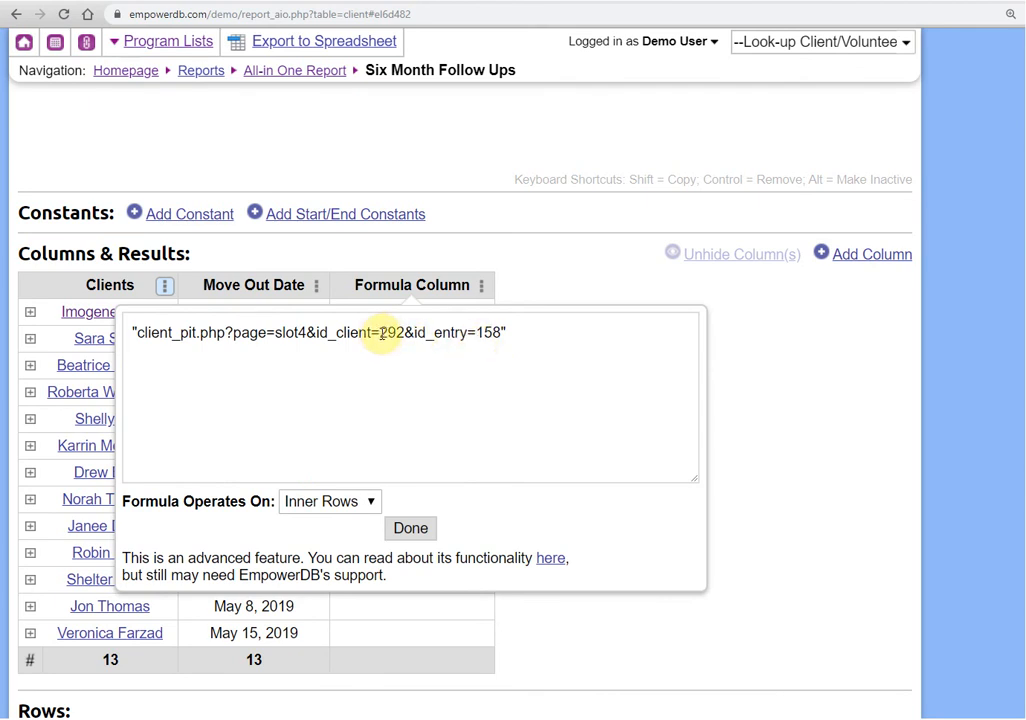
pyautogui.moveTo(378, 333); pyautogui.dragTo(398, 334)
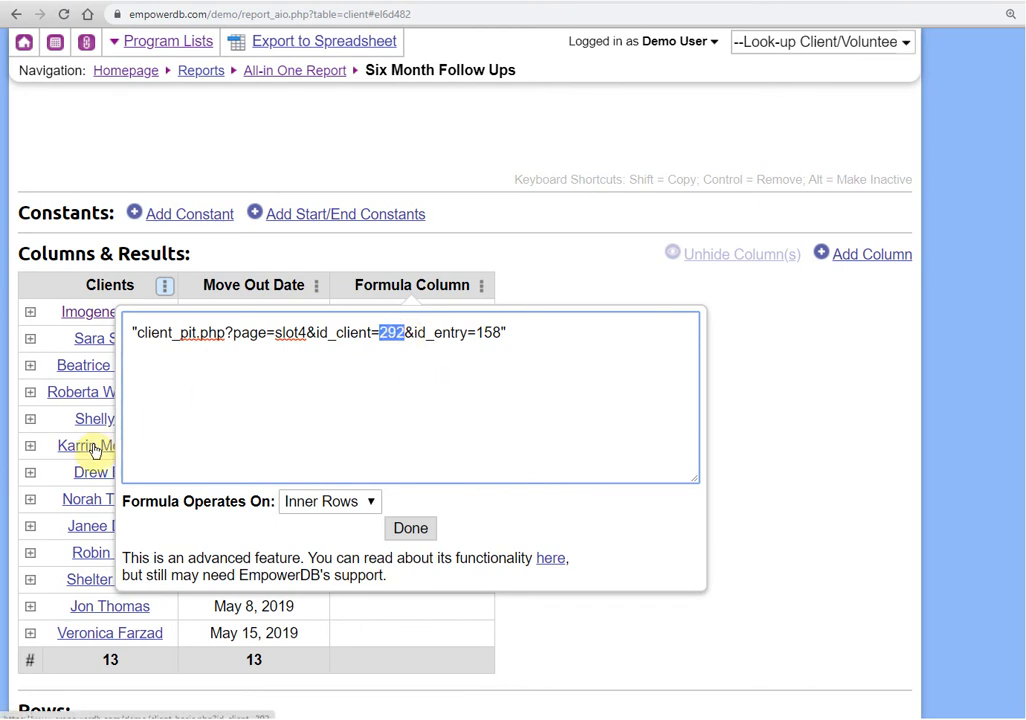
pyautogui.moveTo(477, 333); pyautogui.dragTo(501, 333)
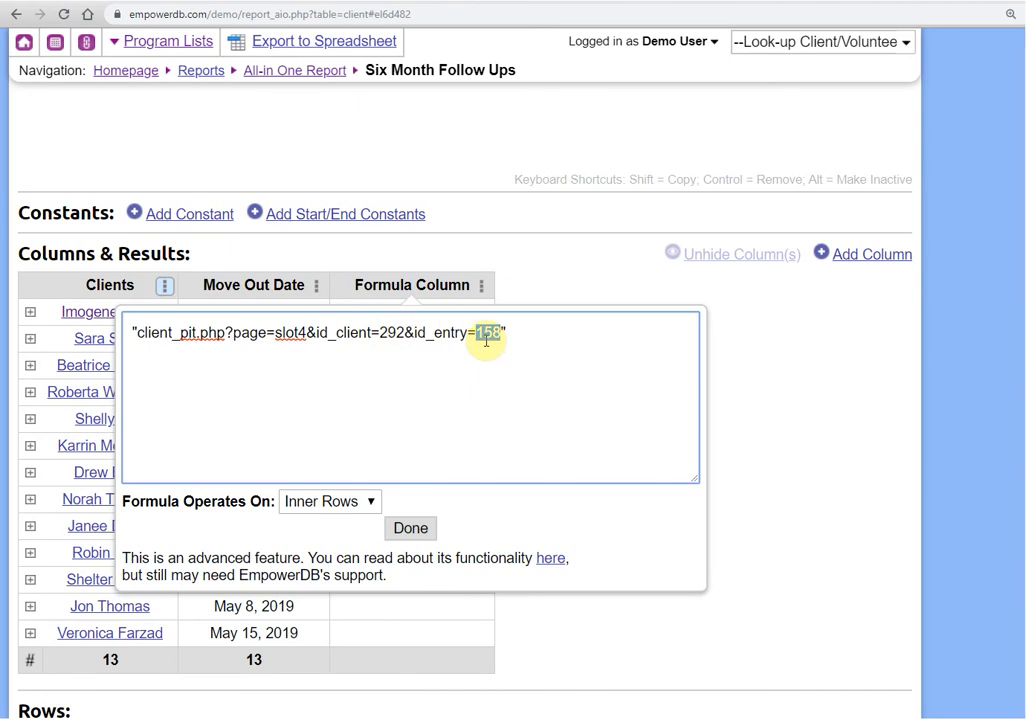
pyautogui.click(599, 291)
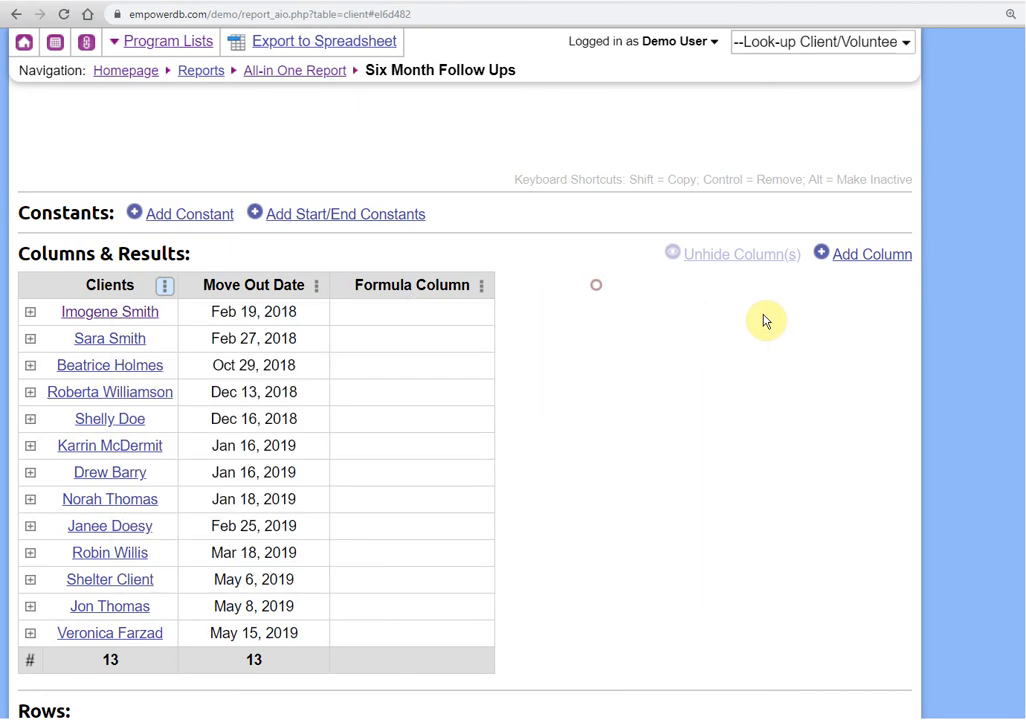
# Add the System Entry ID column from Move Ins & Move Outs to the report.
pyautogui.click(863, 258)
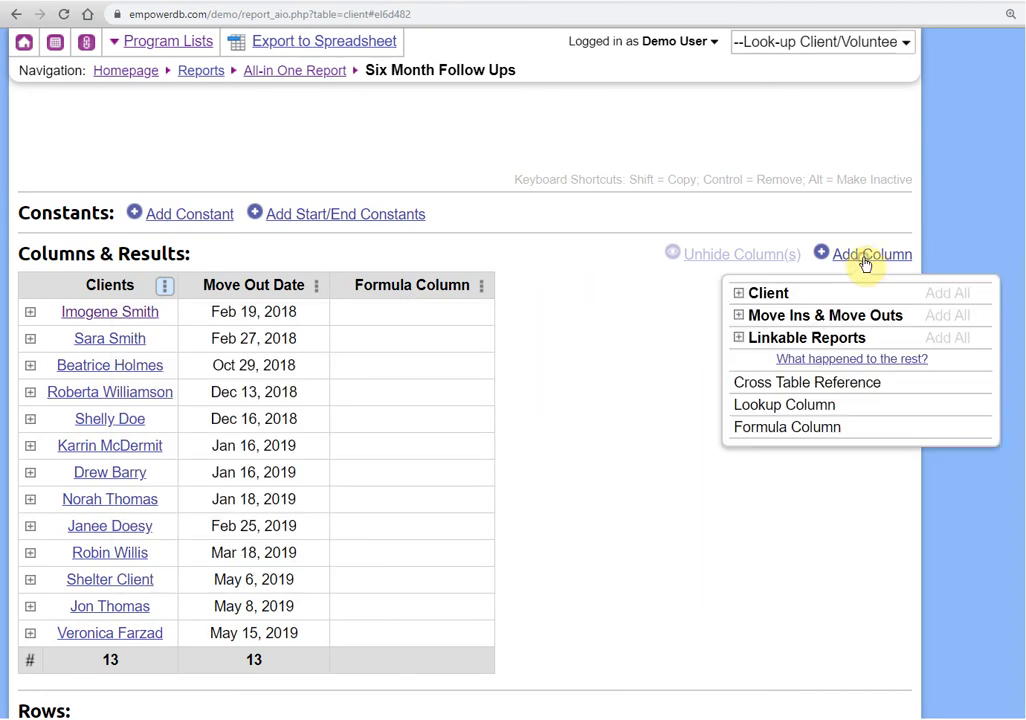
pyautogui.click(841, 318)
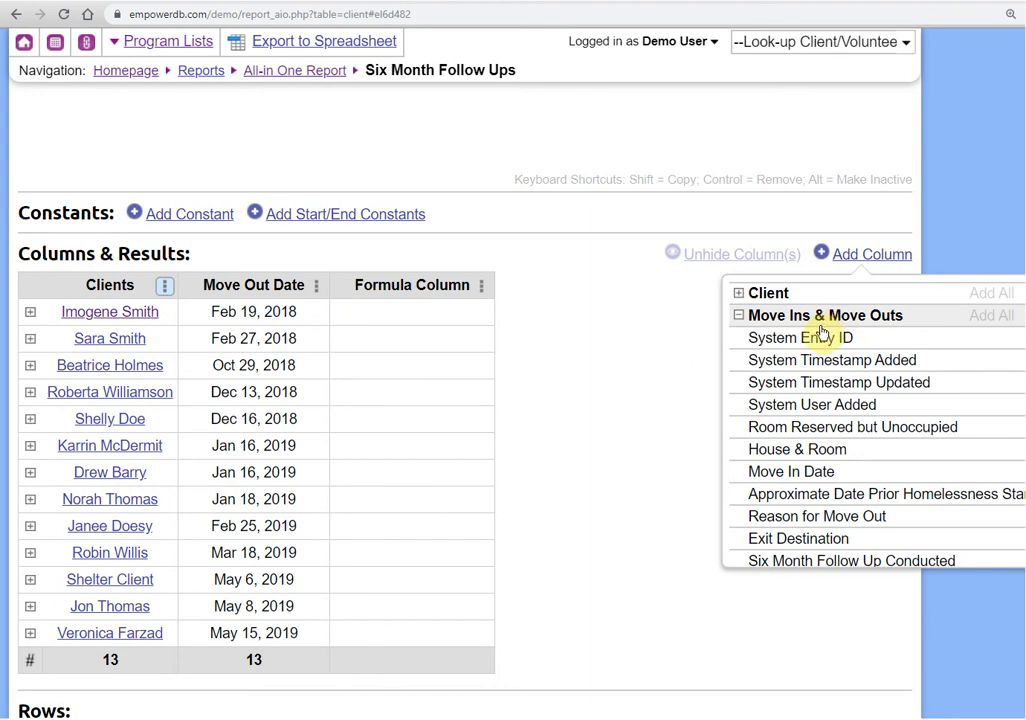
pyautogui.click(797, 342)
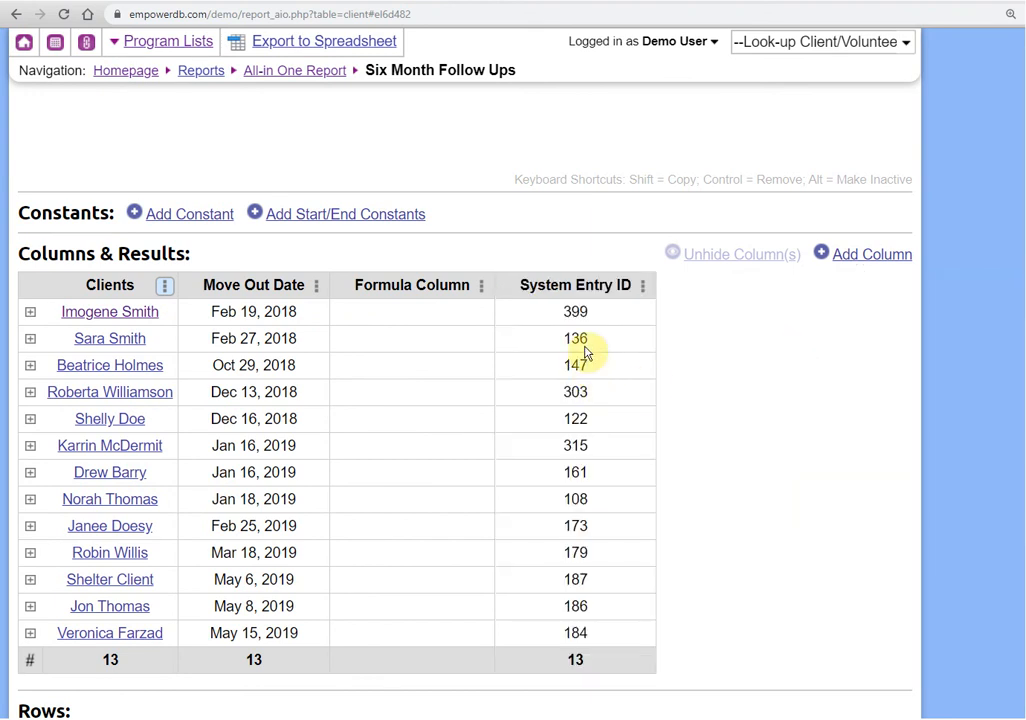
# Combine the System Entry ID column into Last, and check it against the first client's inner entries.
pyautogui.click(643, 287)
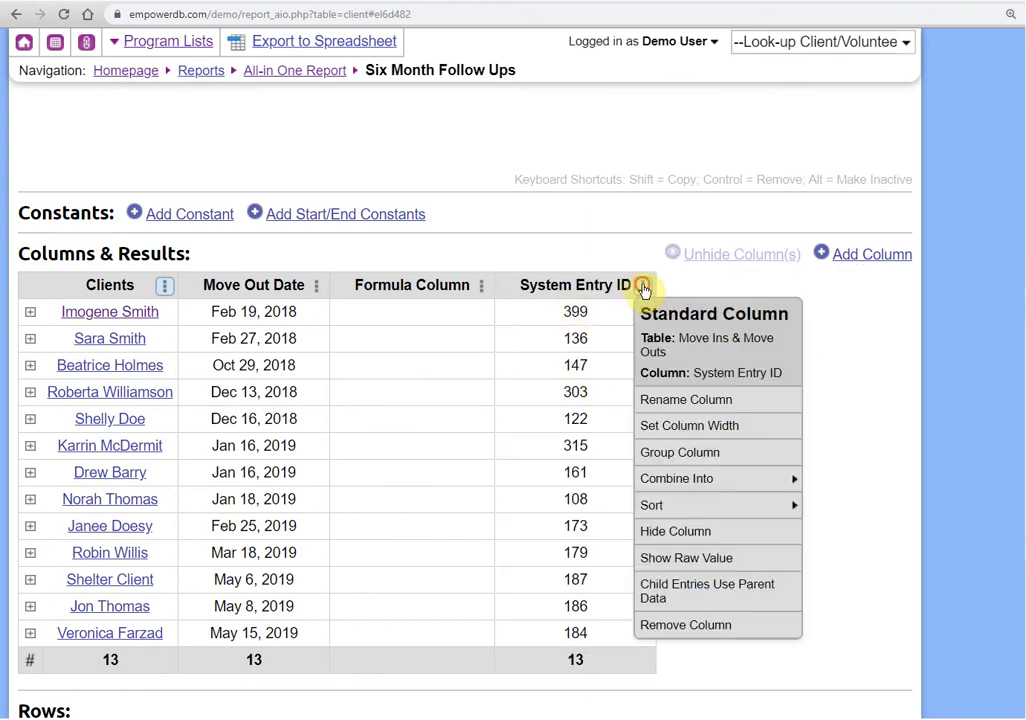
pyautogui.moveTo(687, 479)
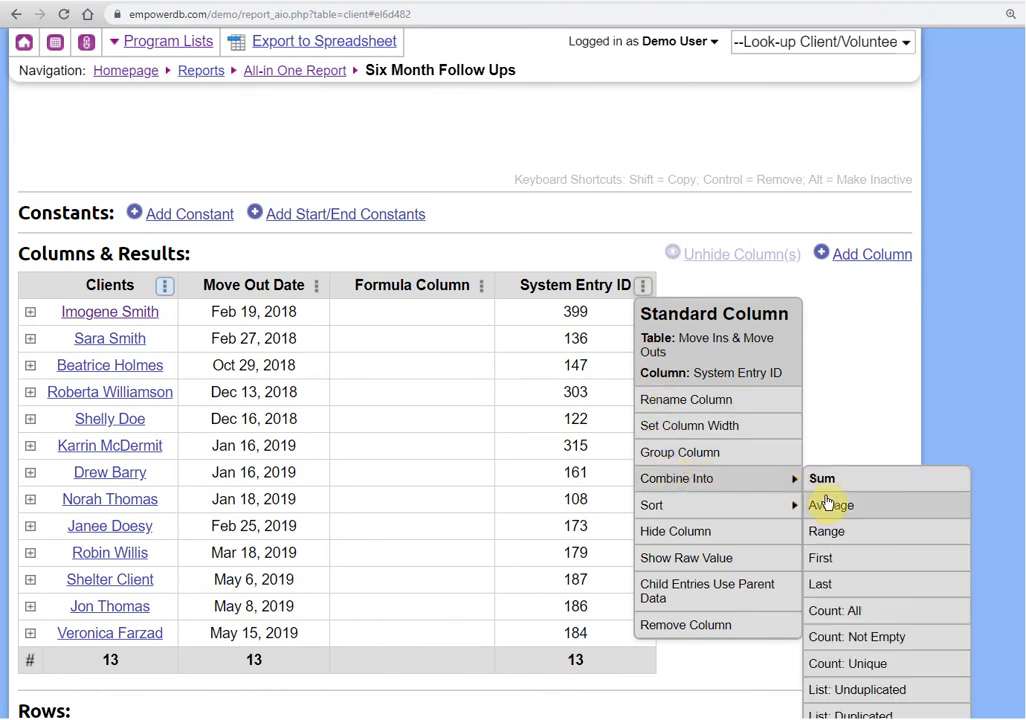
pyautogui.click(843, 586)
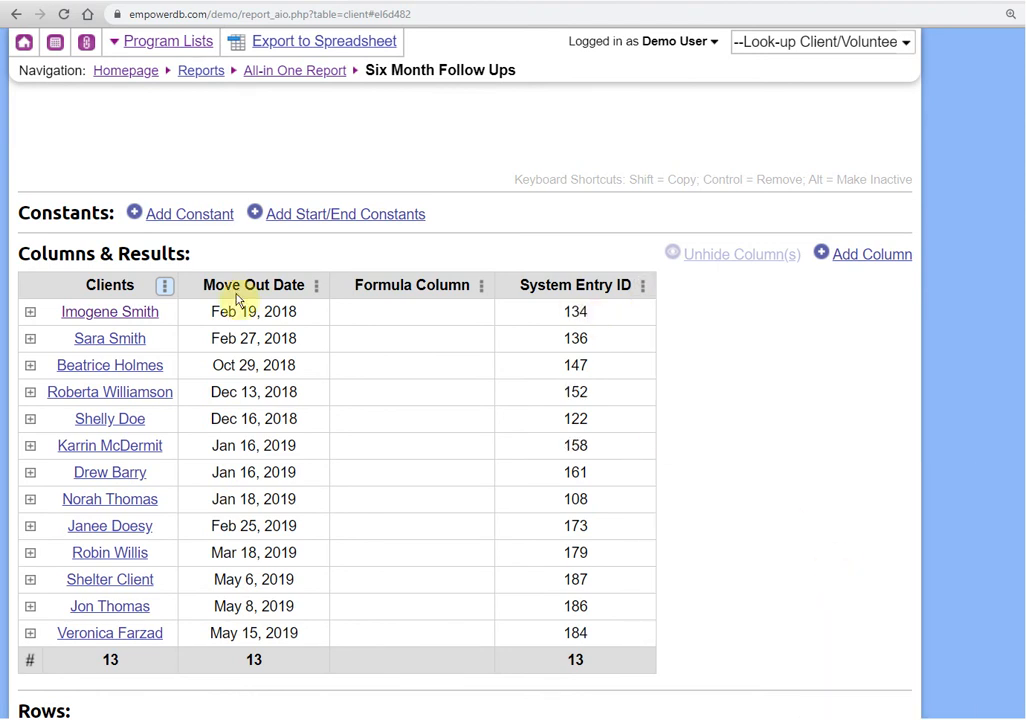
pyautogui.click(30, 312)
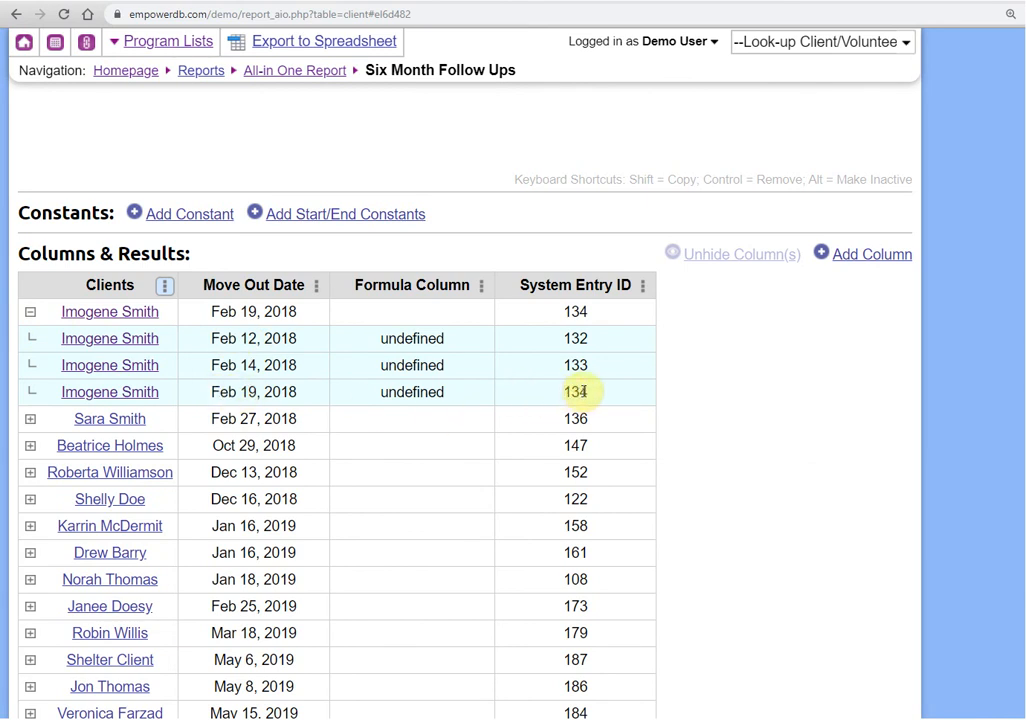
pyautogui.click(30, 312)
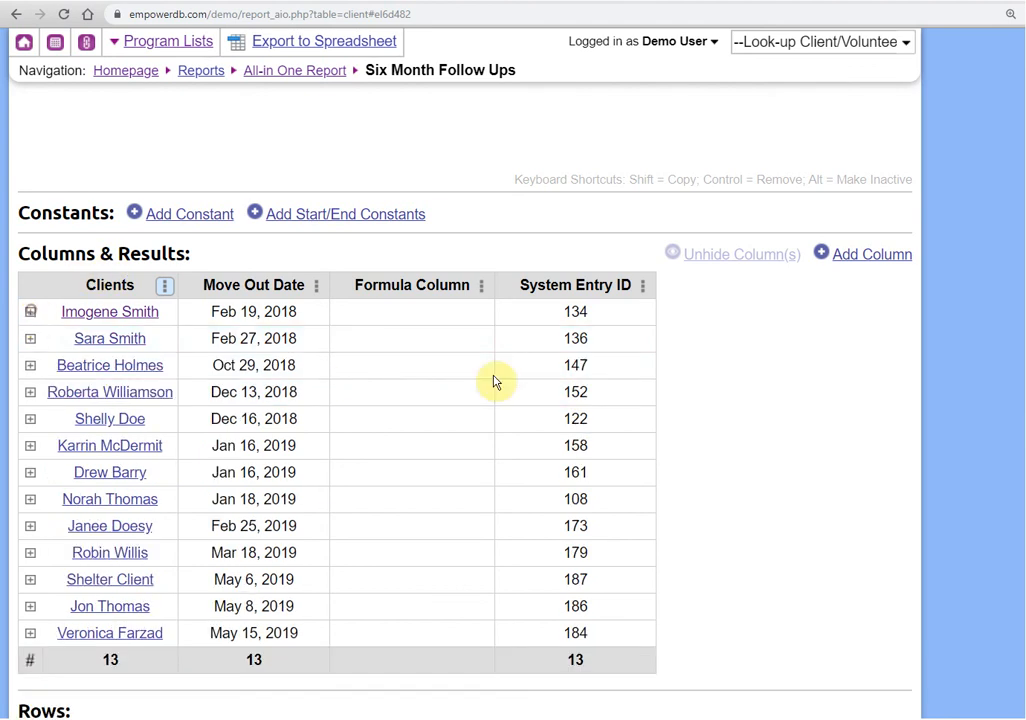
# Try to replace the formula's hard-coded id_client value with the Clients column reference [raw-client$id_client], joined by dots outside the quotes.
pyautogui.click(481, 286)
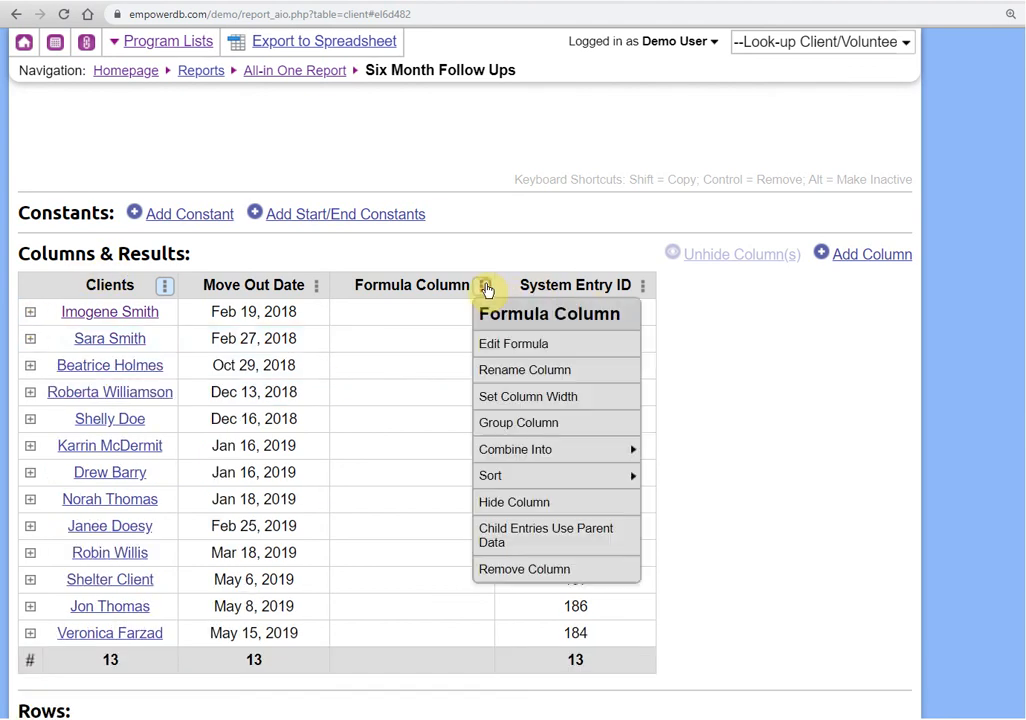
pyautogui.click(502, 354)
pyautogui.doubleClick(392, 332)
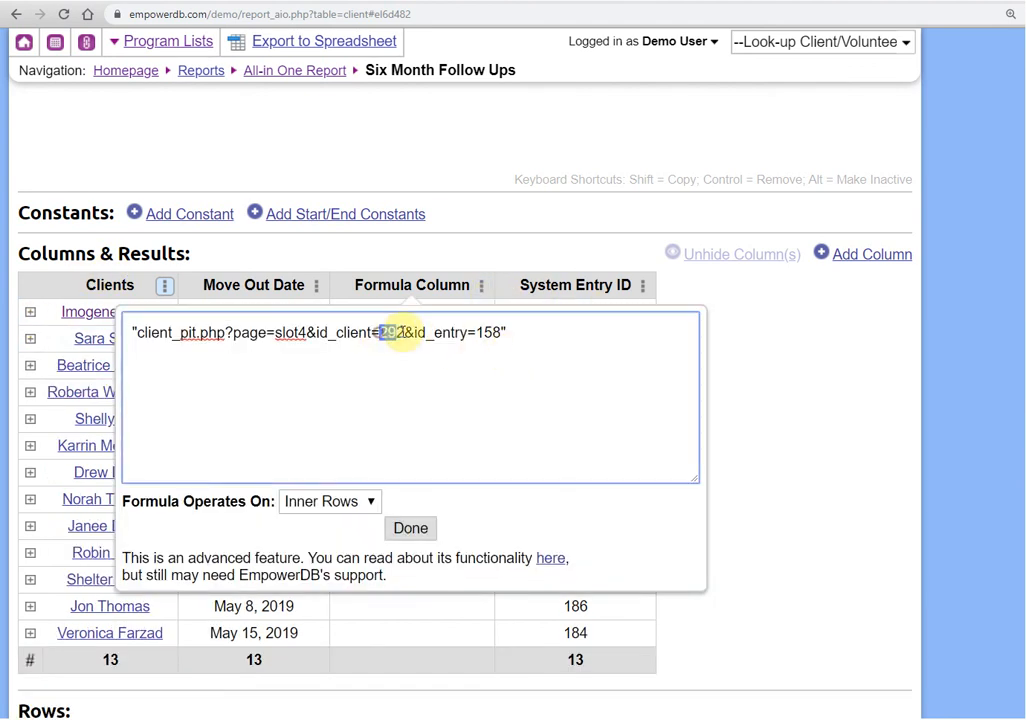
pyautogui.press('BackSpace')
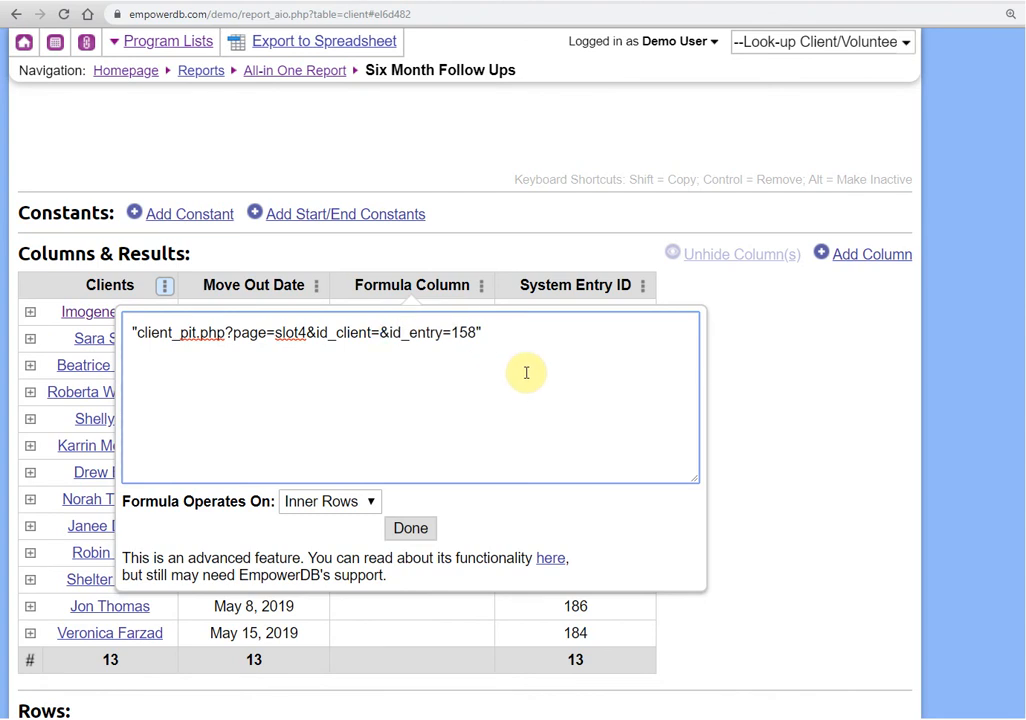
pyautogui.write('"')
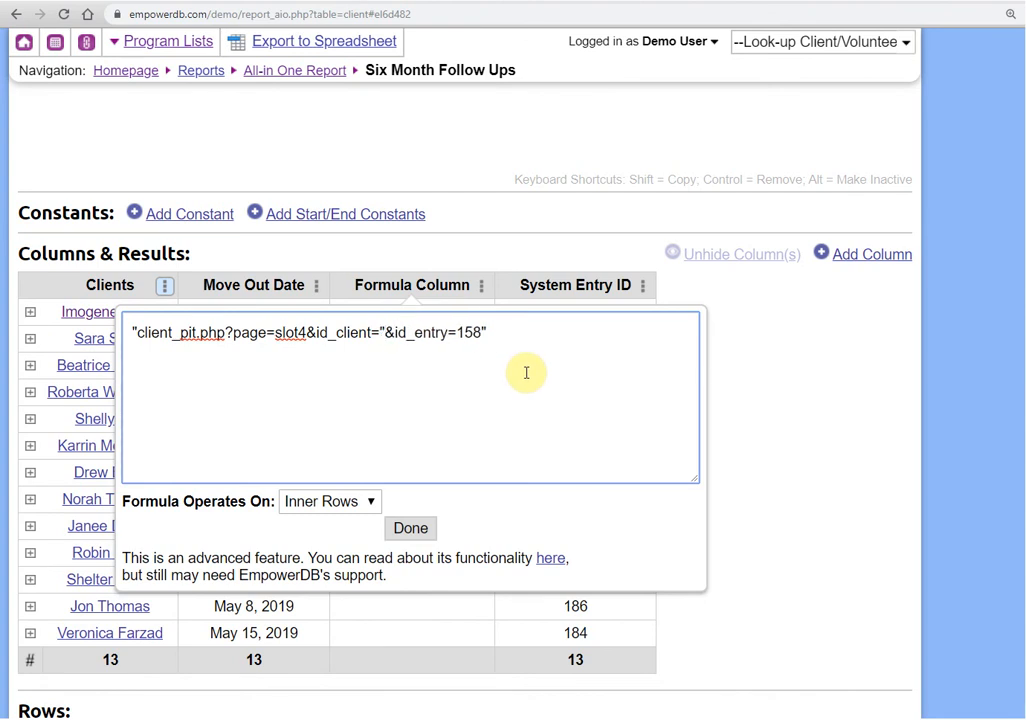
pyautogui.write('.."')
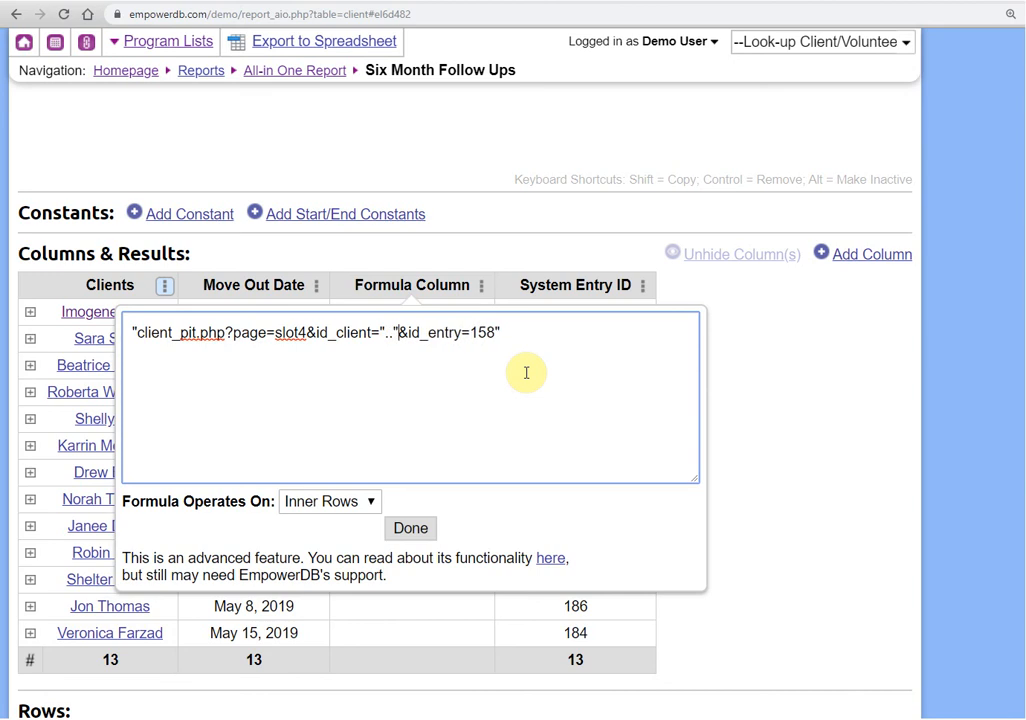
pyautogui.click(389, 335)
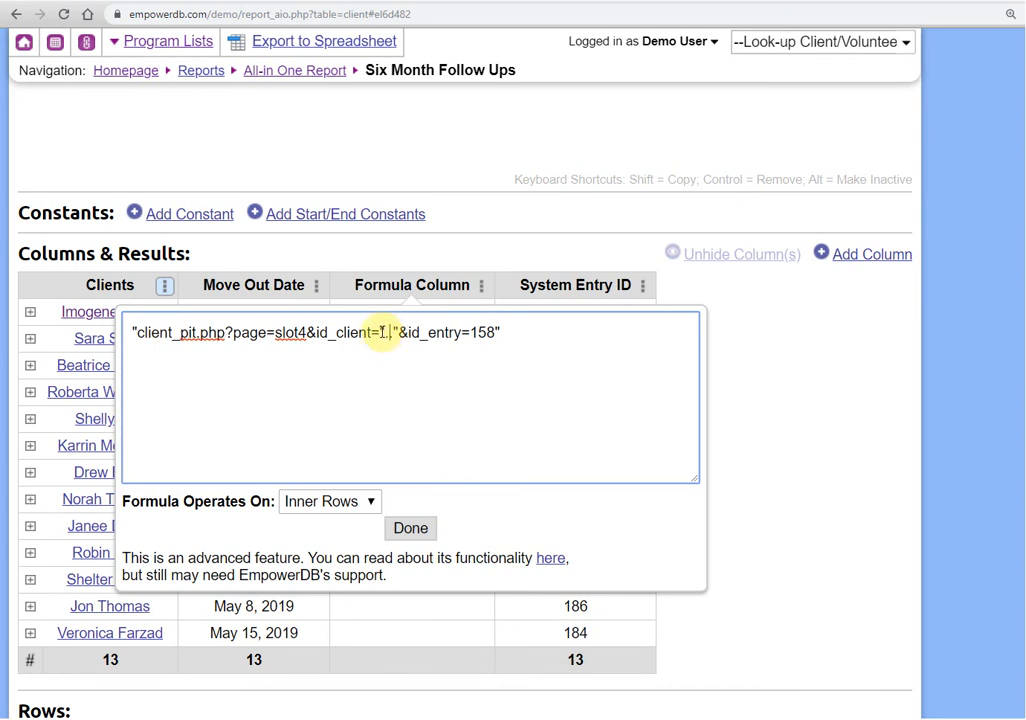
pyautogui.moveTo(380, 332); pyautogui.dragTo(128, 333)
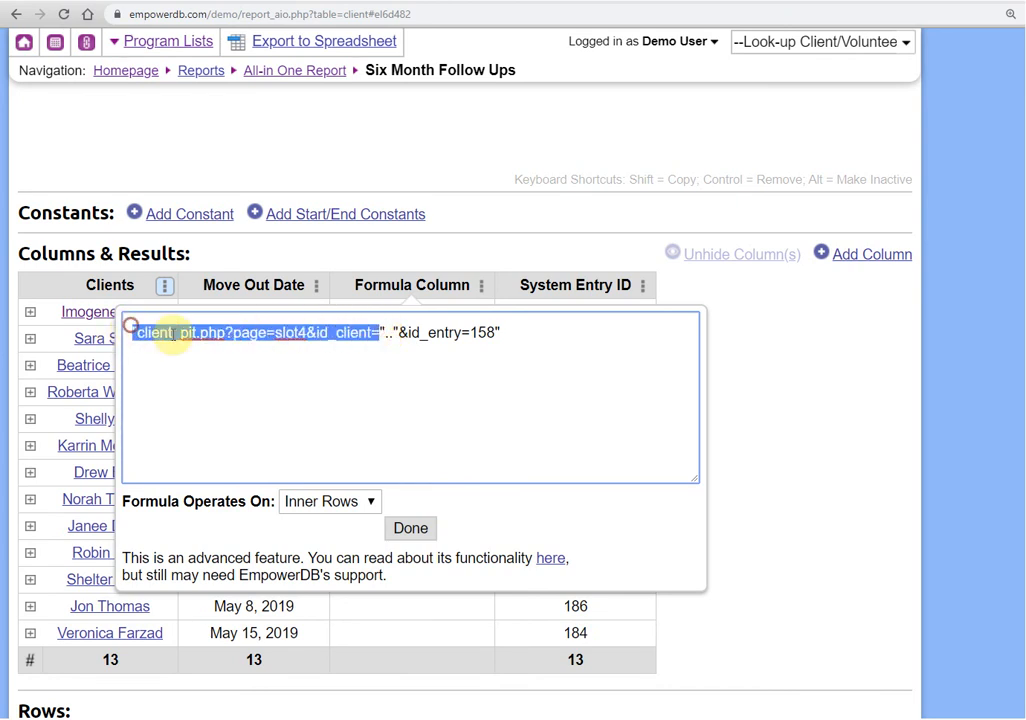
pyautogui.click(389, 335)
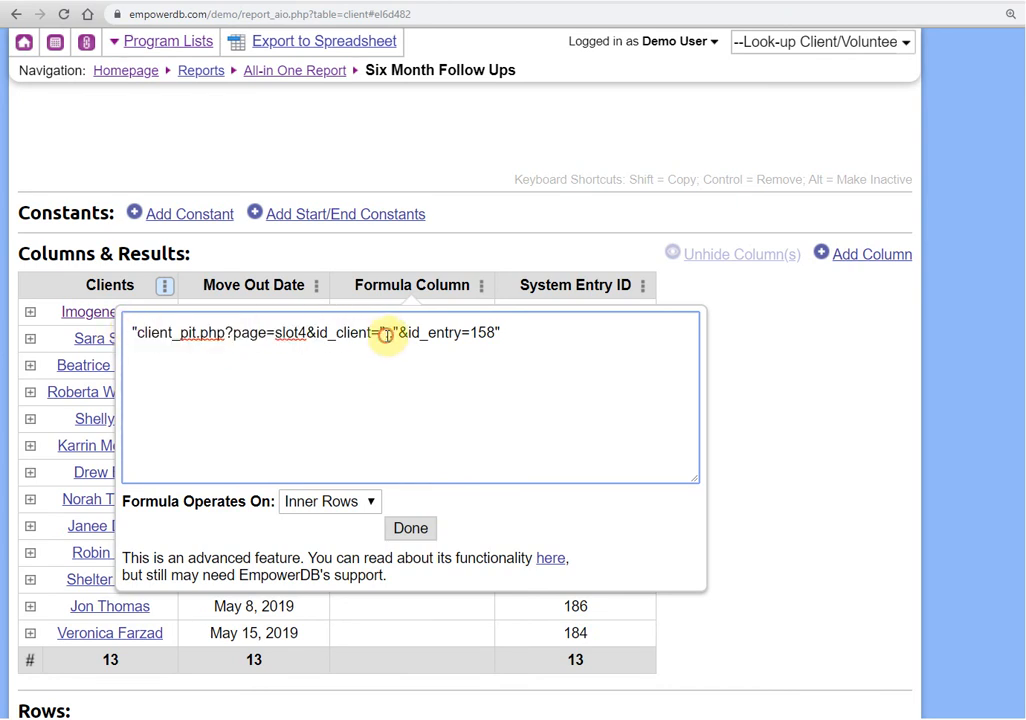
pyautogui.click(386, 332)
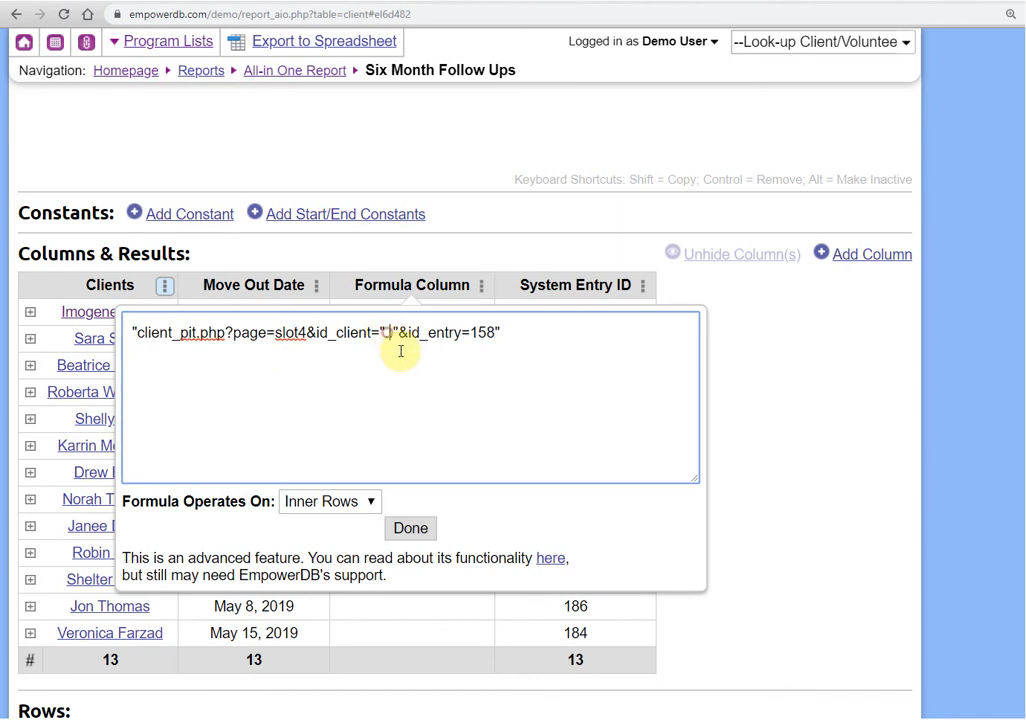
pyautogui.click(112, 287)
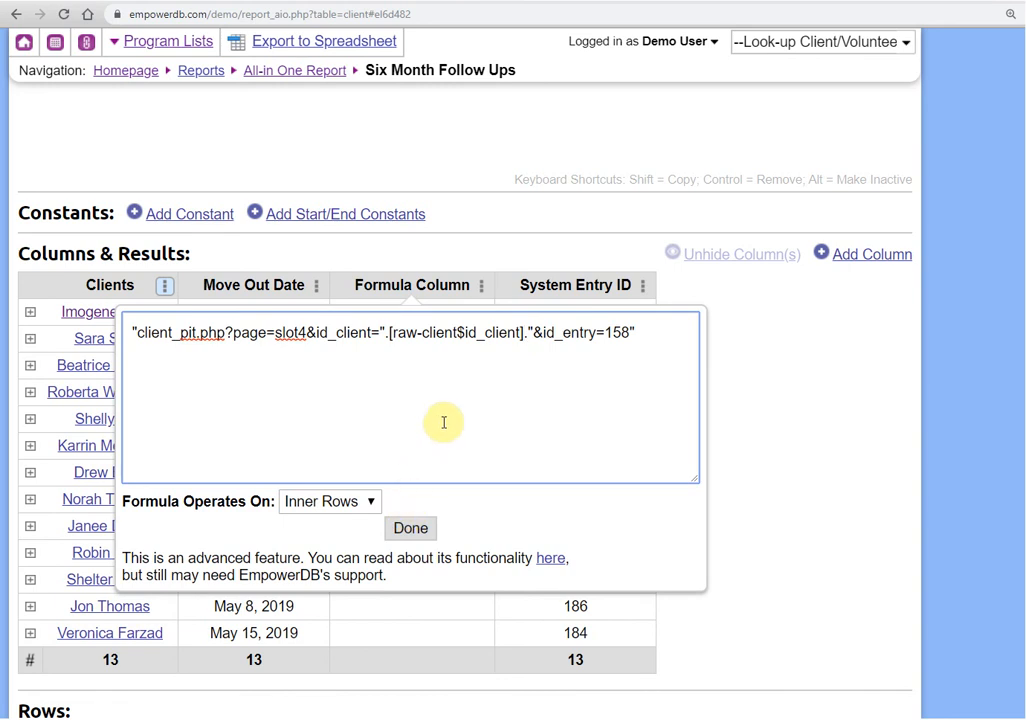
# Try to replace the formula's hard-coded id_entry value with the System Entry ID reference [raw-pit_slot4$id_pit_slot4].
pyautogui.click(527, 332)
pyautogui.write('.')
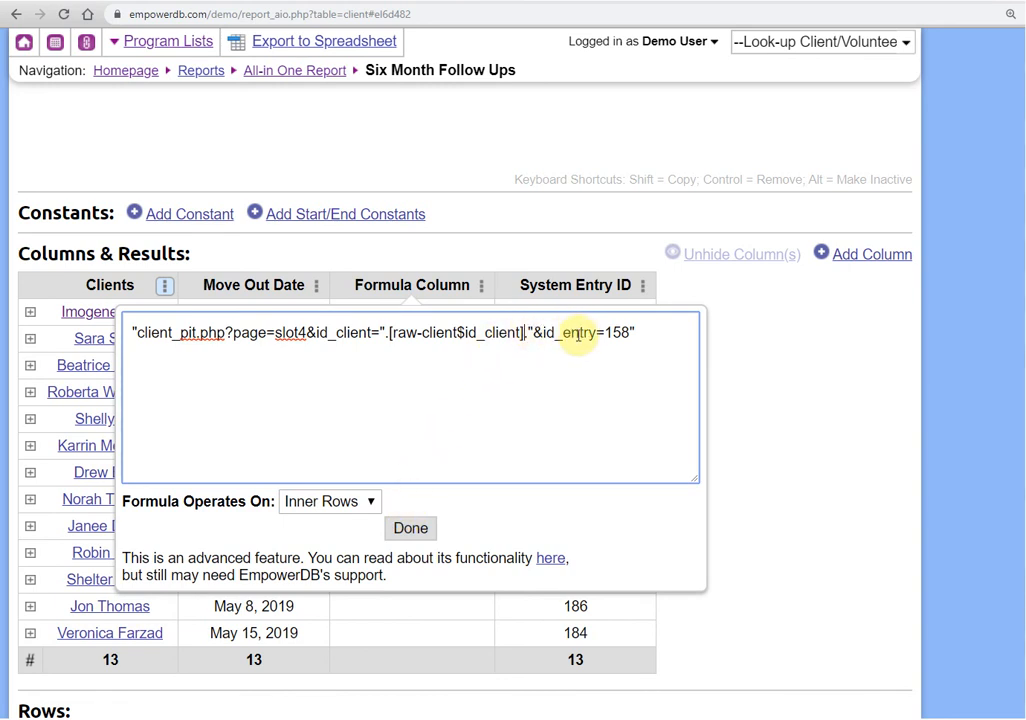
pyautogui.click(604, 332)
pyautogui.moveTo(604, 332); pyautogui.dragTo(620, 333)
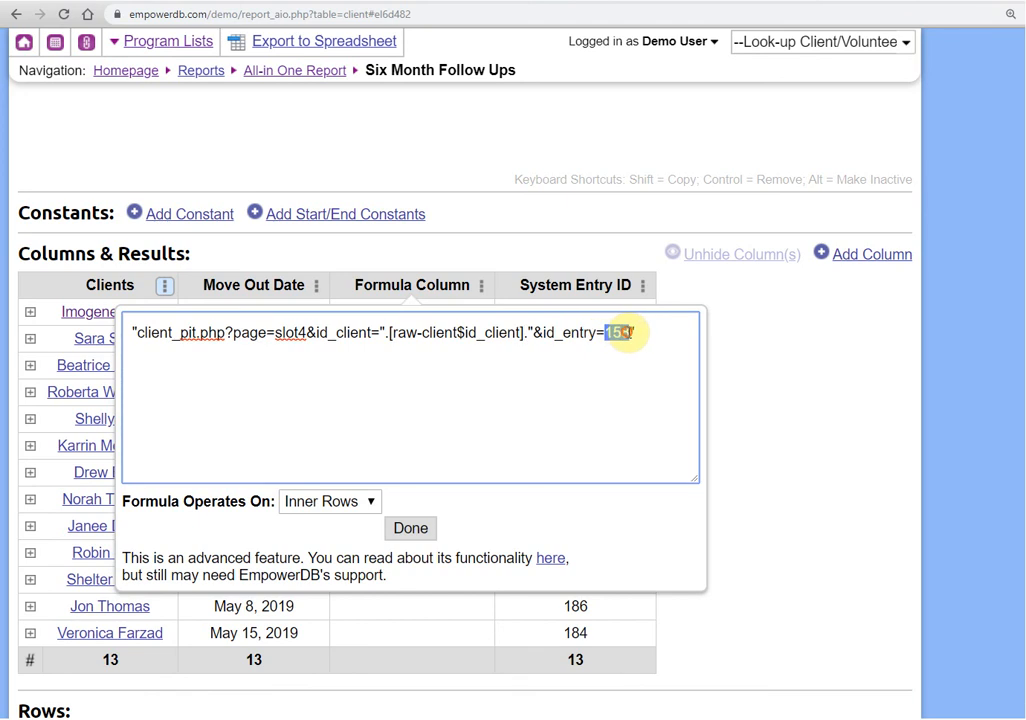
pyautogui.press('BackSpace')
pyautogui.write('.')
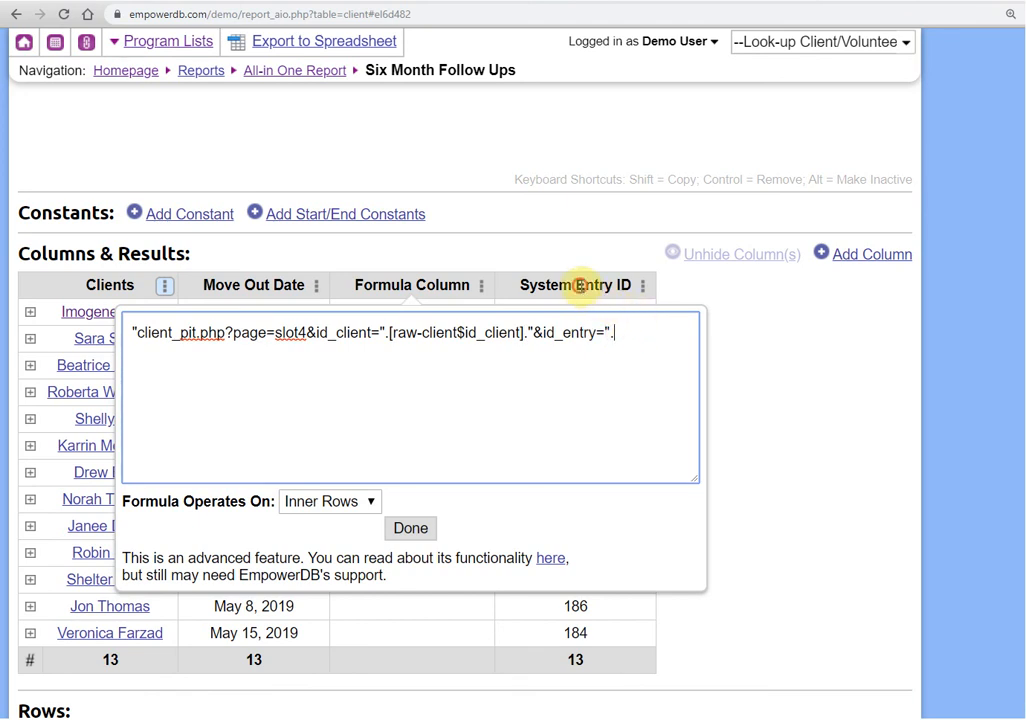
pyautogui.write('[raw-pit_slot4$id_pit_slot4]')
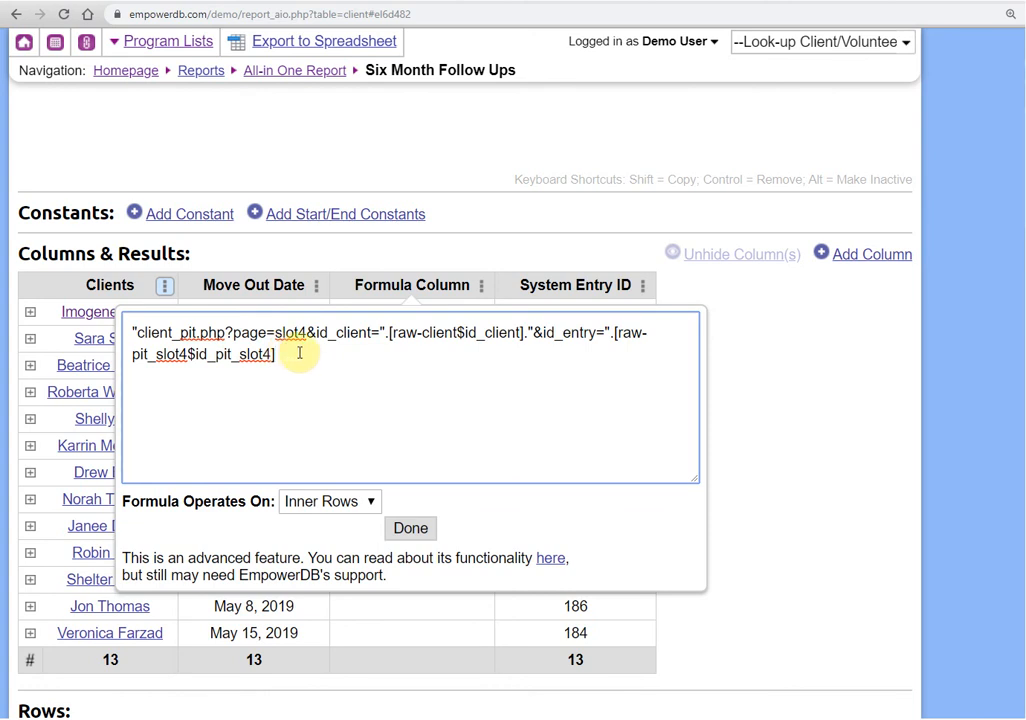
pyautogui.moveTo(290, 366); pyautogui.dragTo(112, 328)
pyautogui.click(644, 287)
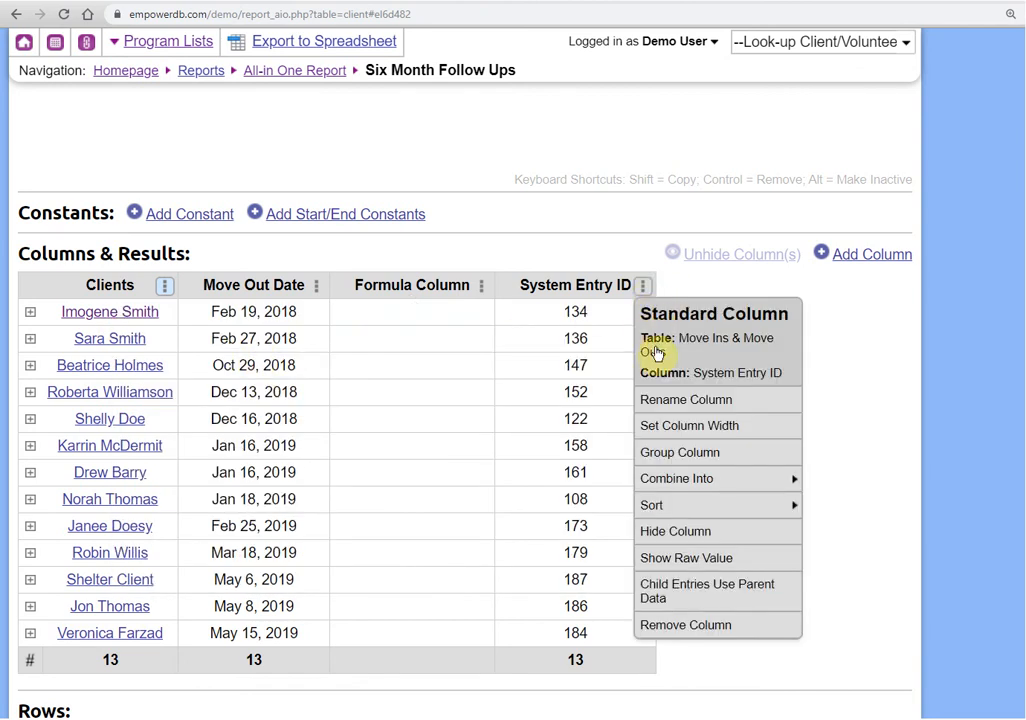
# Reopen the formula and replace its hard-coded id_client value with the Clients column reference [raw-client$id_client], joined by dots outside the quotes.
pyautogui.click(481, 286)
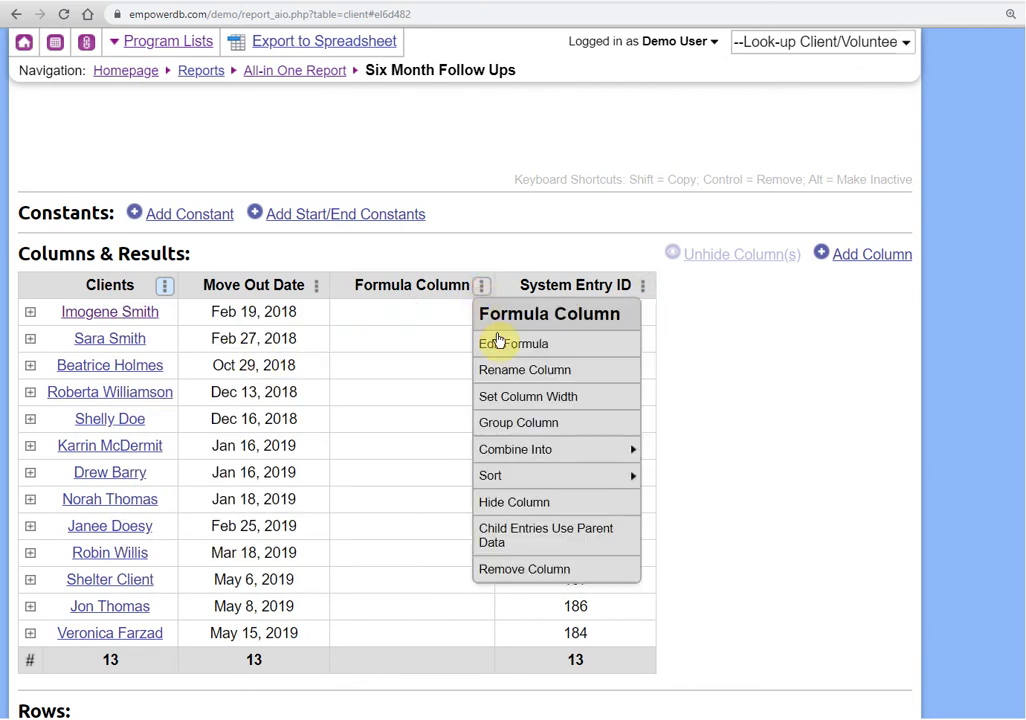
pyautogui.click(492, 342)
pyautogui.moveTo(380, 333); pyautogui.dragTo(408, 334)
pyautogui.write('".."')
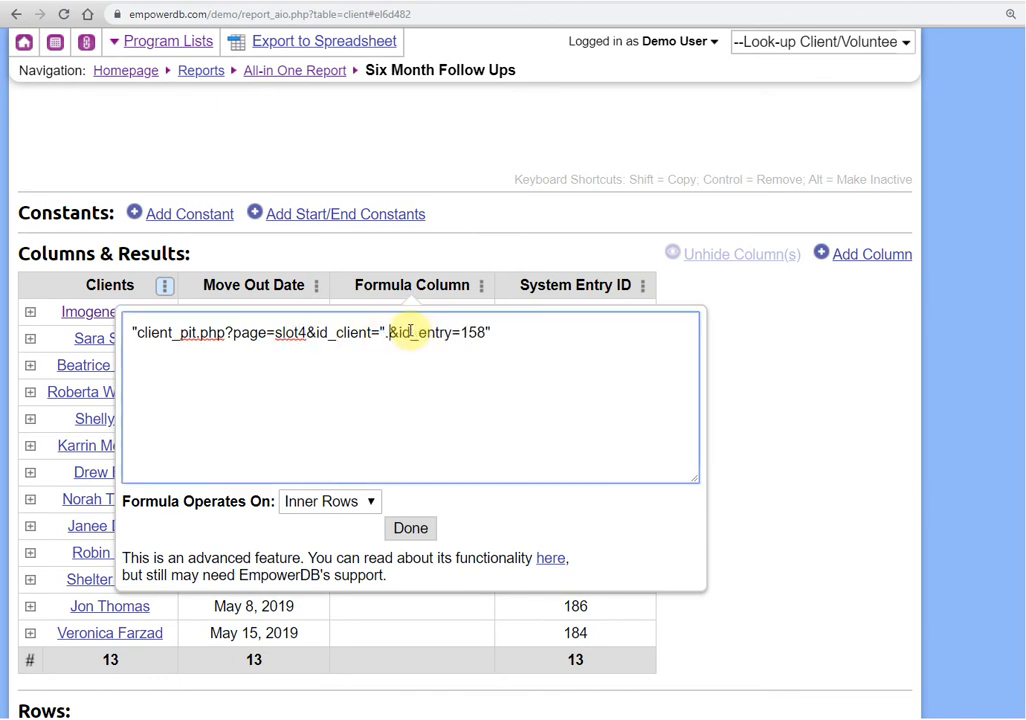
pyautogui.click(103, 291)
# Replace the hard-coded id_entry value with the System Entry ID column reference joined by a dot, and apply the formula.
pyautogui.click(632, 335)
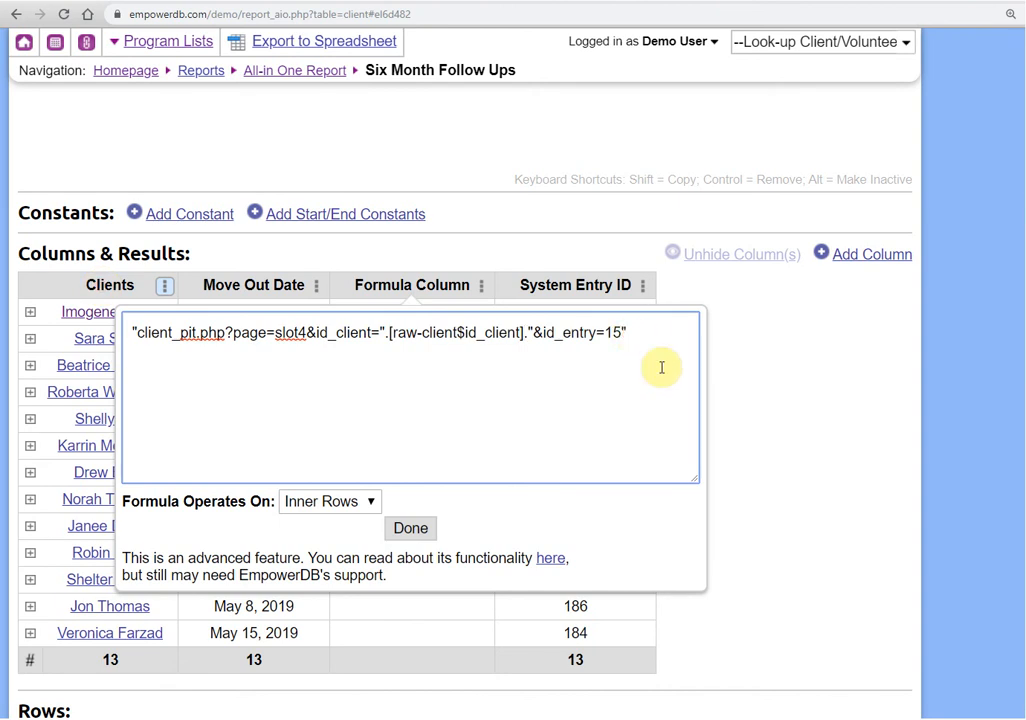
pyautogui.write('.')
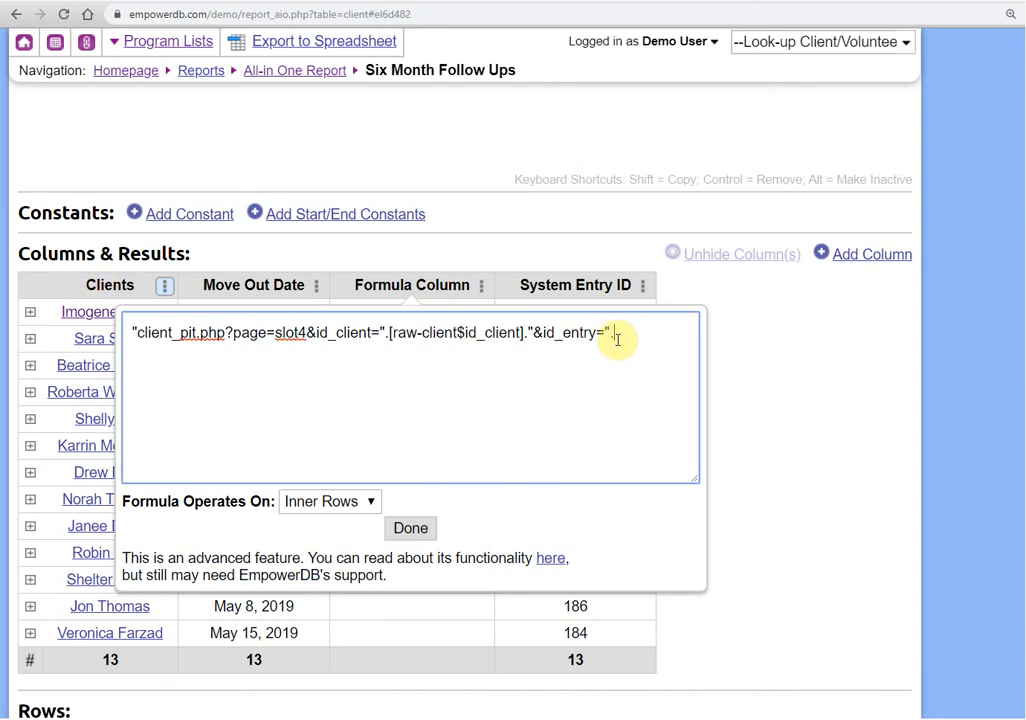
pyautogui.click(578, 292)
pyautogui.click(418, 530)
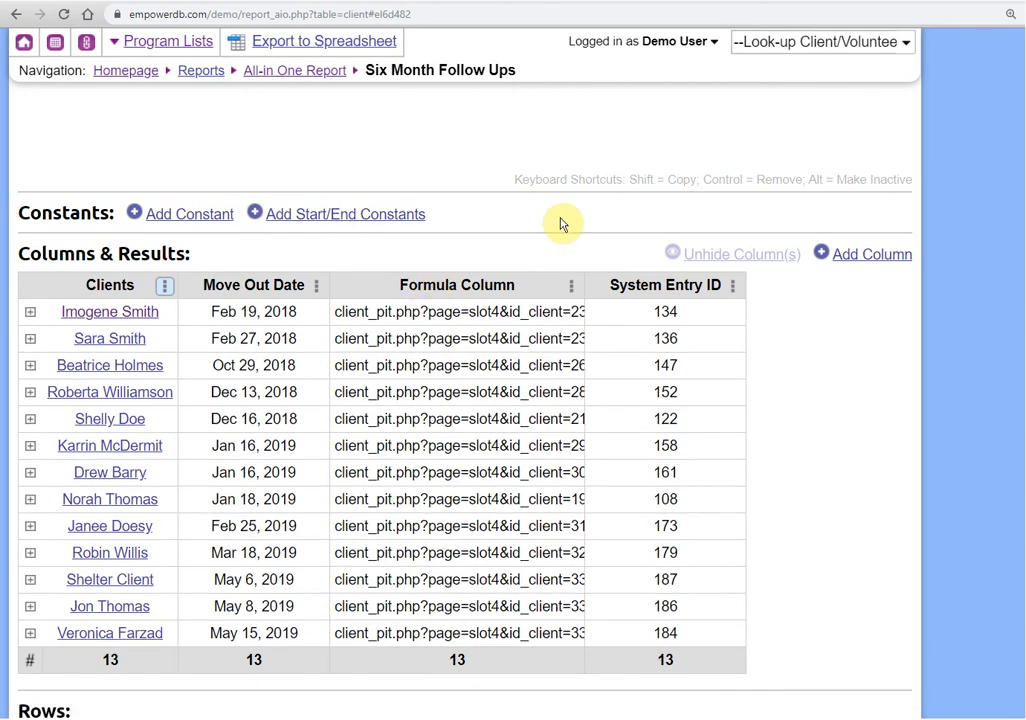
# Return to the homepage, reload it, and open the Six Month Follow Ups reminder dated Oct 29, 2018.
pyautogui.scroll(1, 540, 217)
pyautogui.click(284, 1)
pyautogui.click(65, 18)
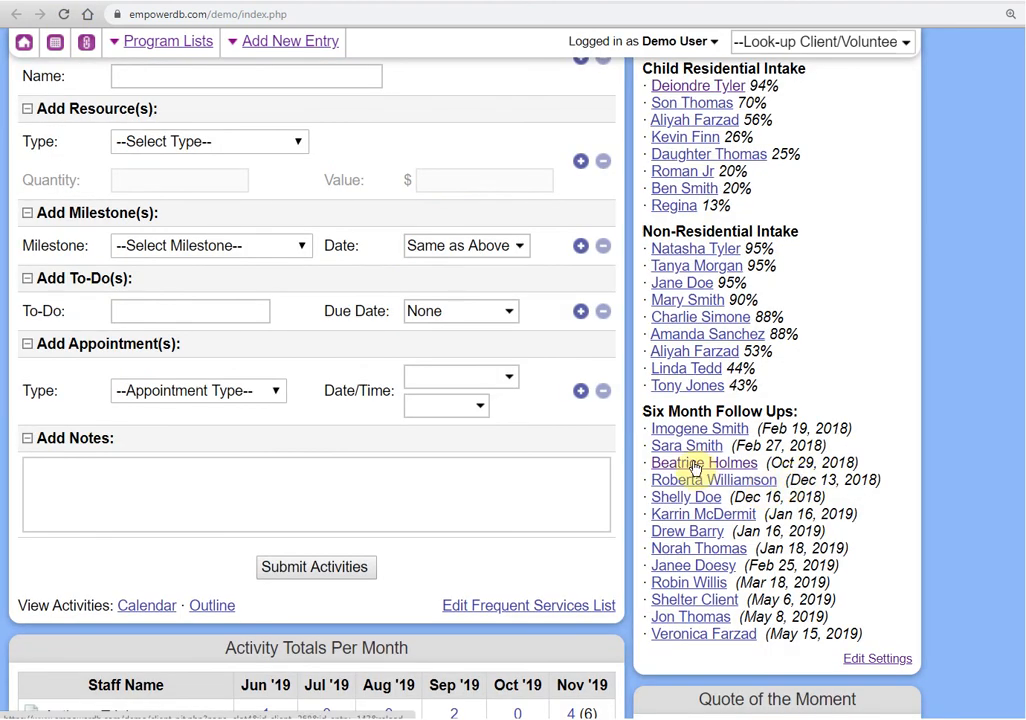
pyautogui.click(695, 468)
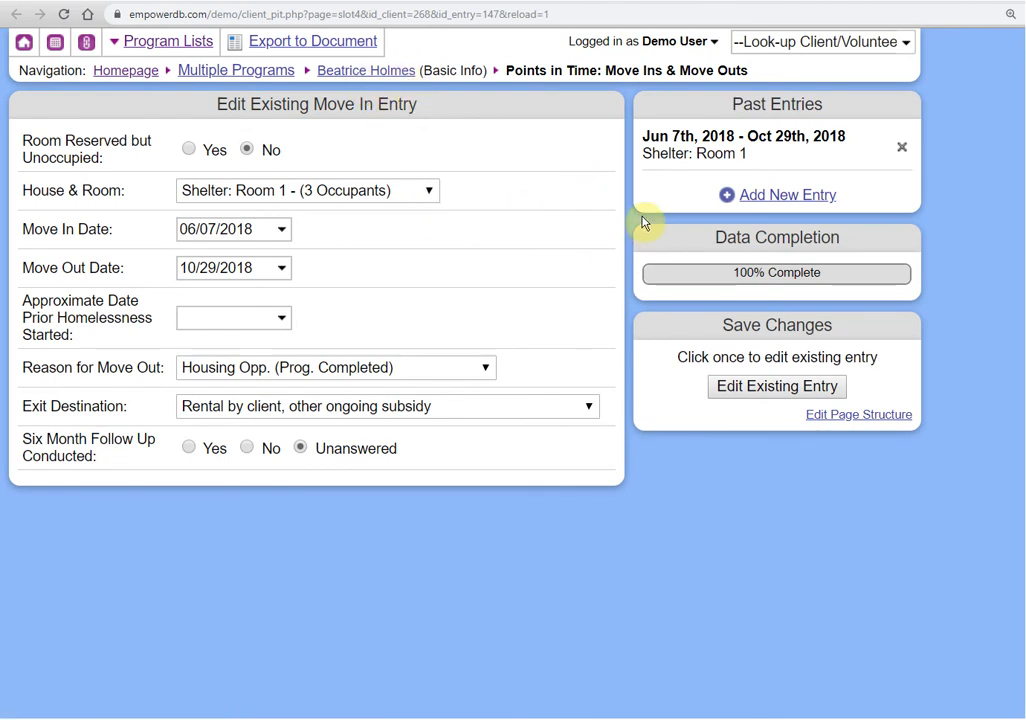
# Set Six Month Follow Up Conducted to Yes and its status to Safely Housed, and save the existing move-in entry.
pyautogui.moveTo(209, 449); pyautogui.dragTo(205, 459)
pyautogui.click(205, 459)
pyautogui.click(222, 490)
pyautogui.click(231, 538)
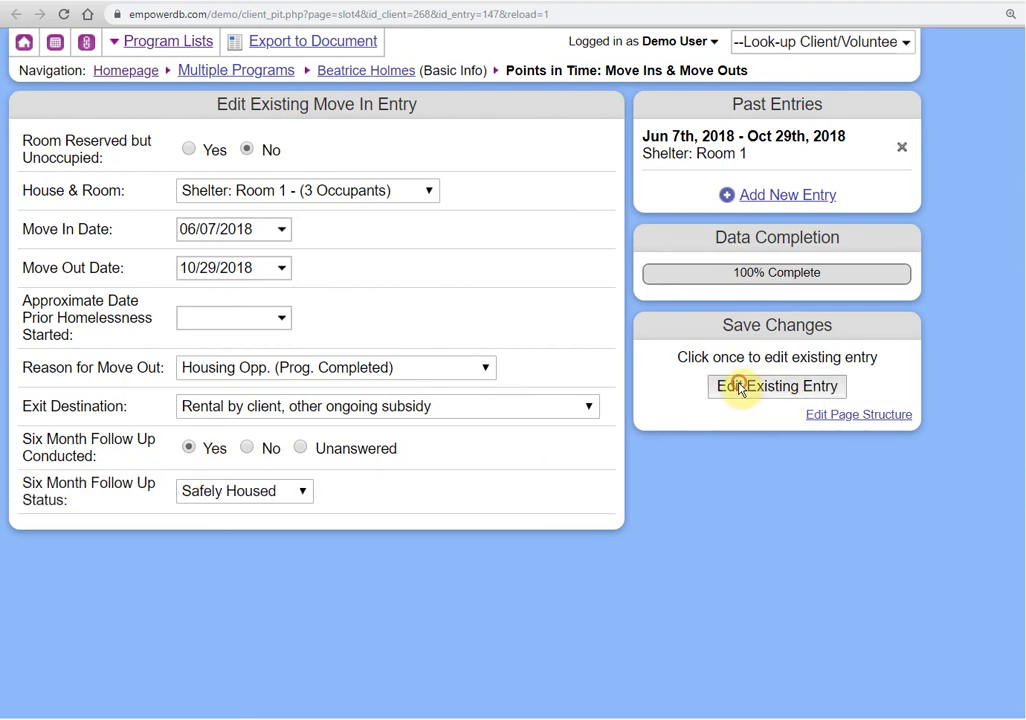
pyautogui.click(737, 386)
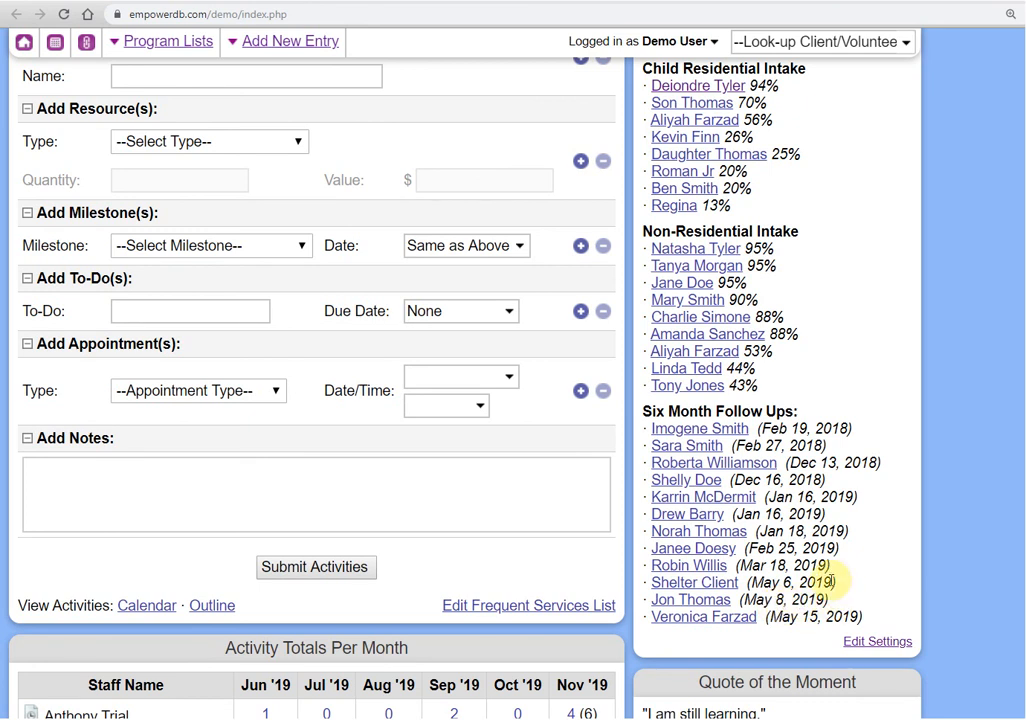
pyautogui.scroll(1, 800, 515)
pyautogui.scroll(1, 775, 519)
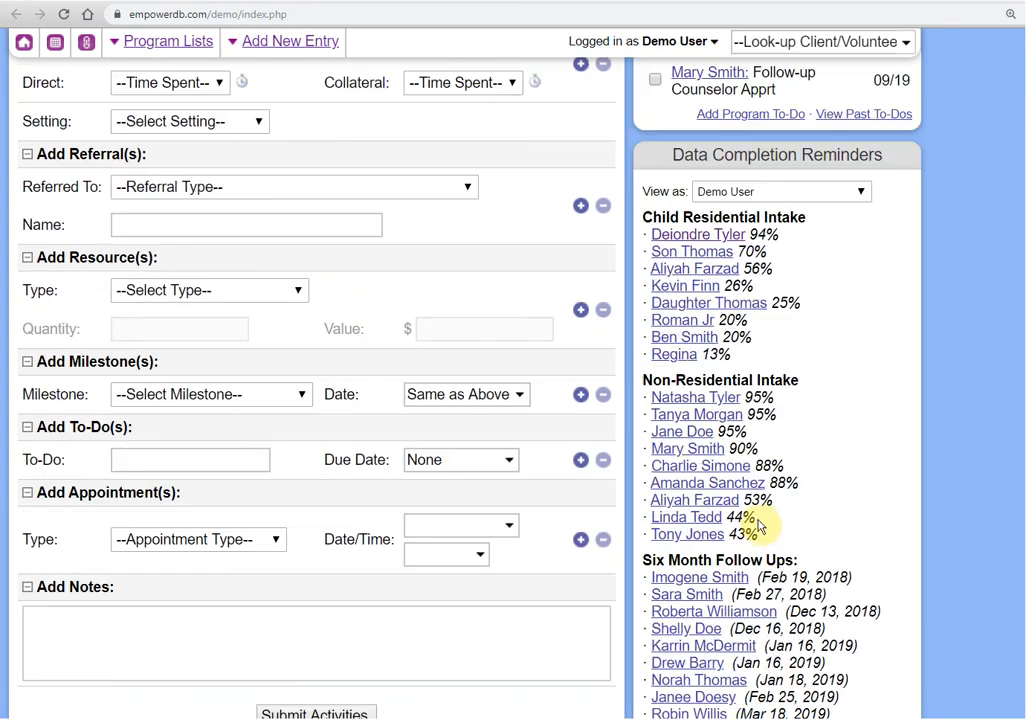
pyautogui.scroll(-1, 755, 510)
pyautogui.scroll(-1, 762, 505)
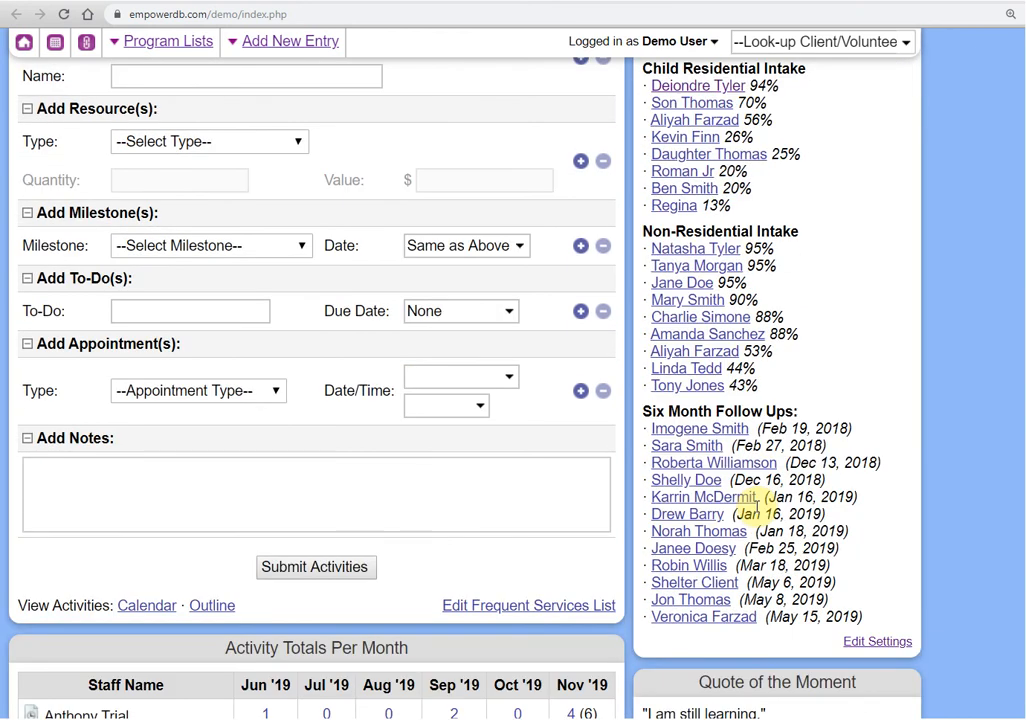